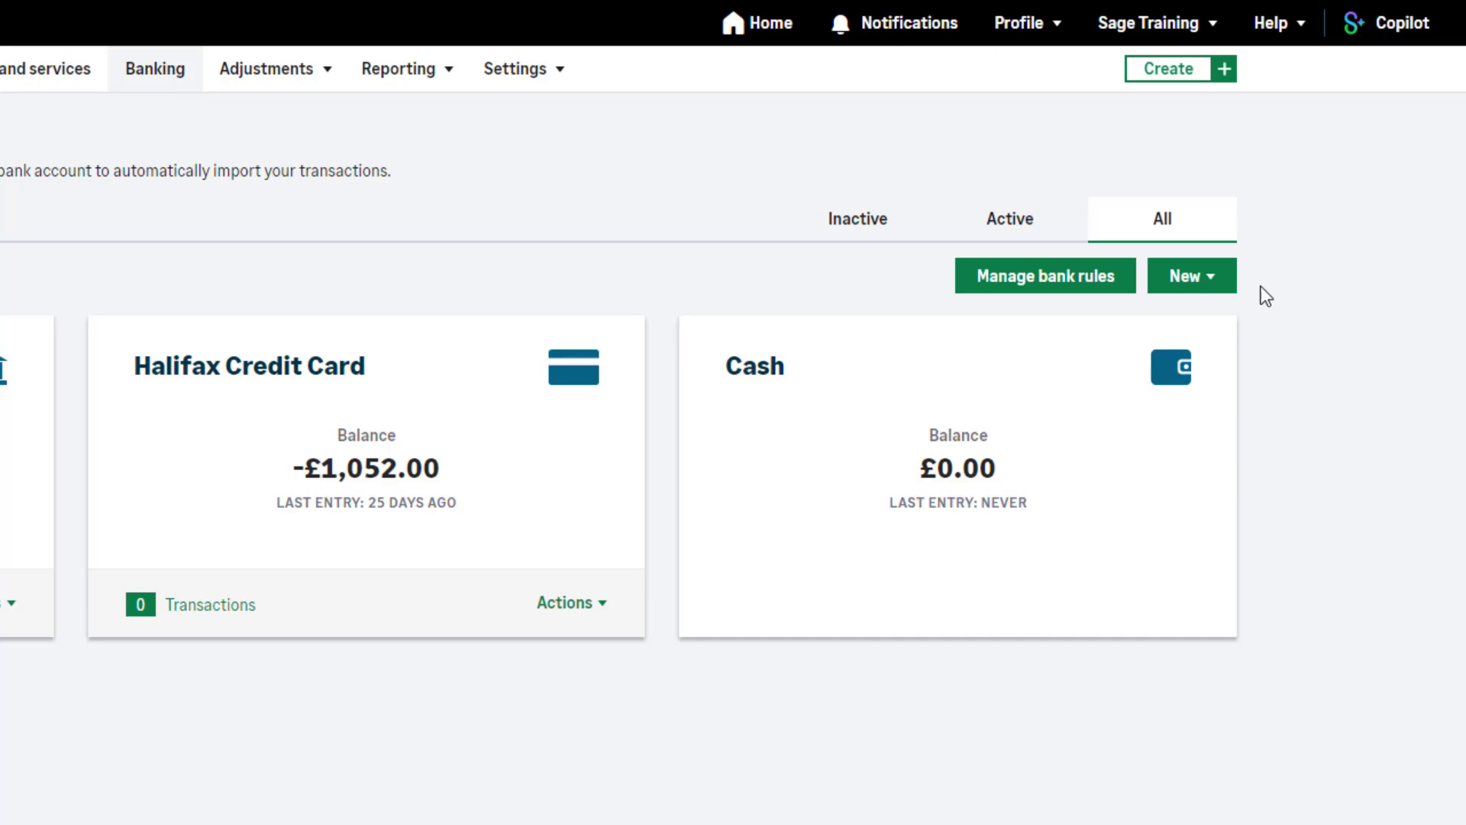
# Start a new customer receipt from banking for the customer Hausser GMBH.
pyautogui.click(1204, 288)
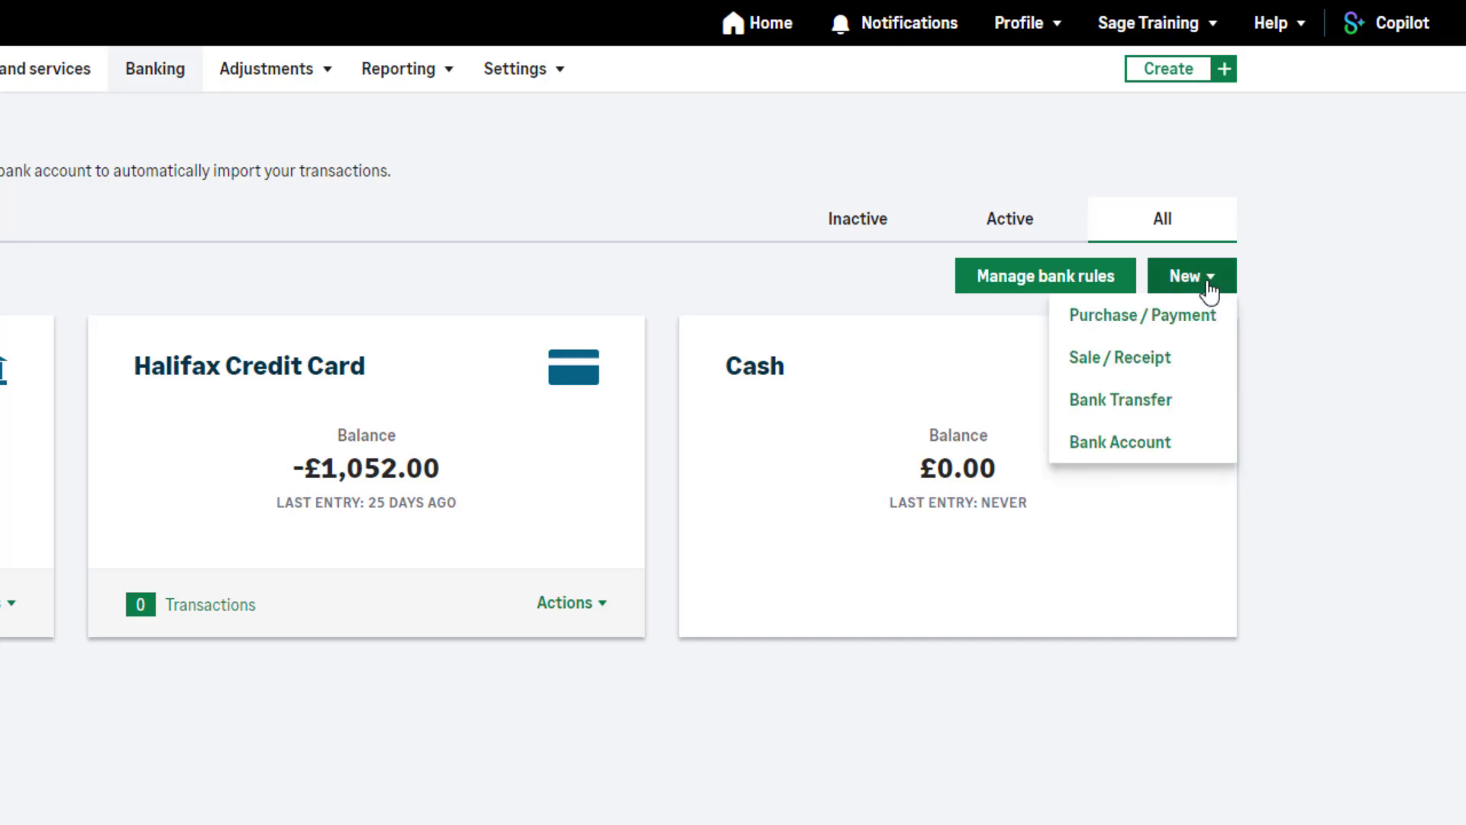
pyautogui.click(1213, 370)
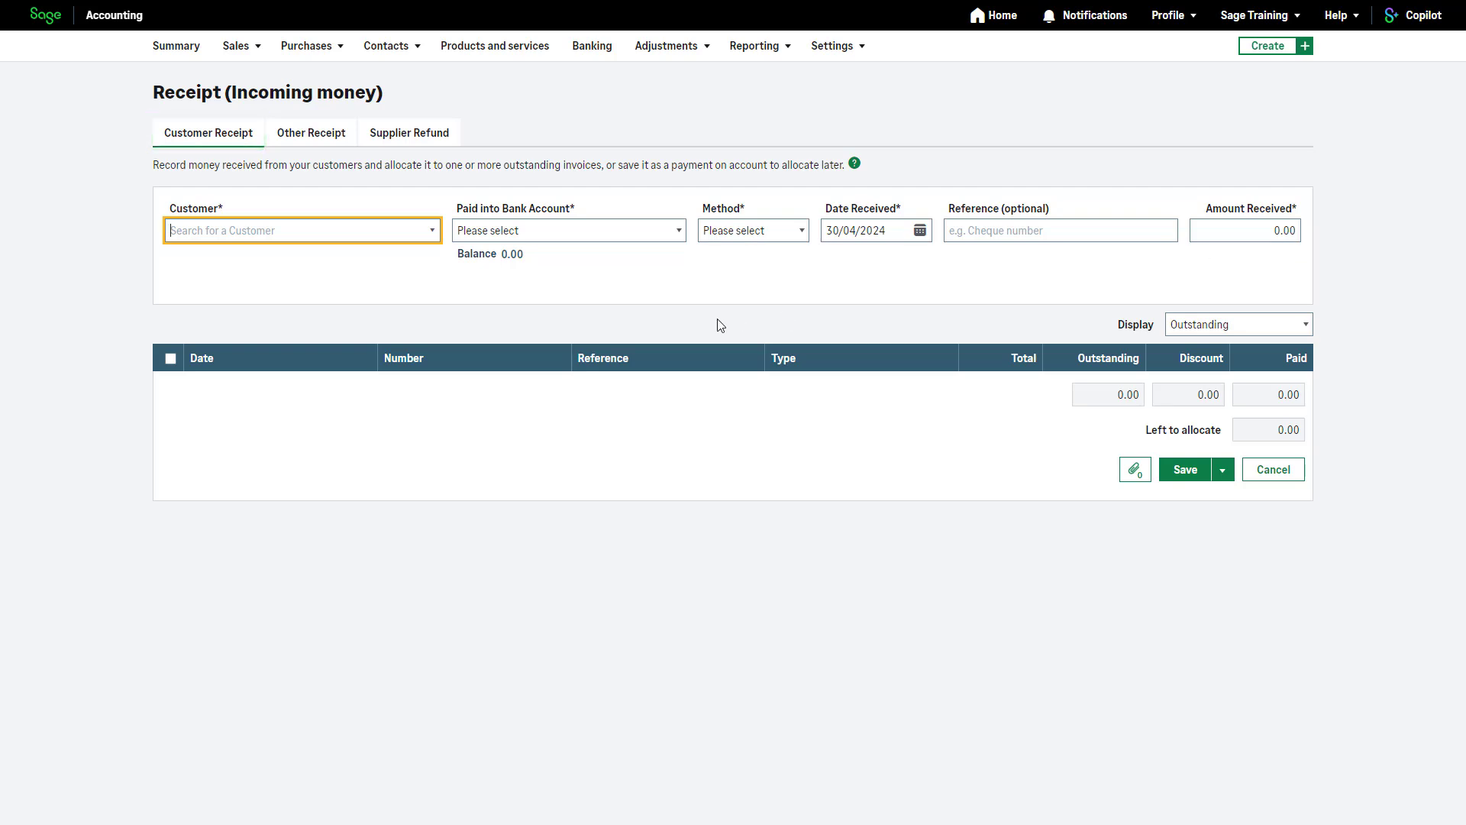
pyautogui.click(431, 228)
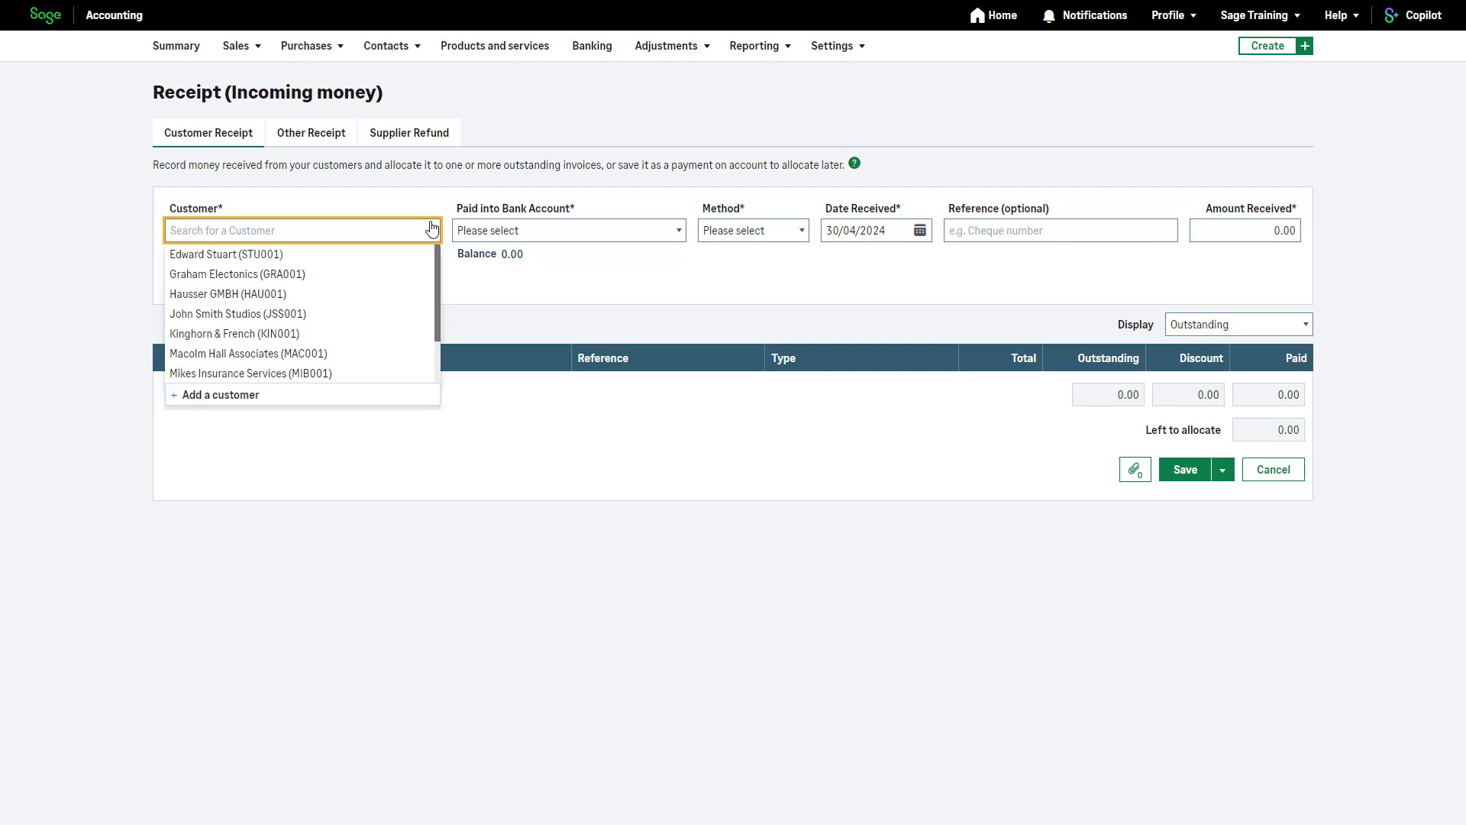
pyautogui.click(428, 296)
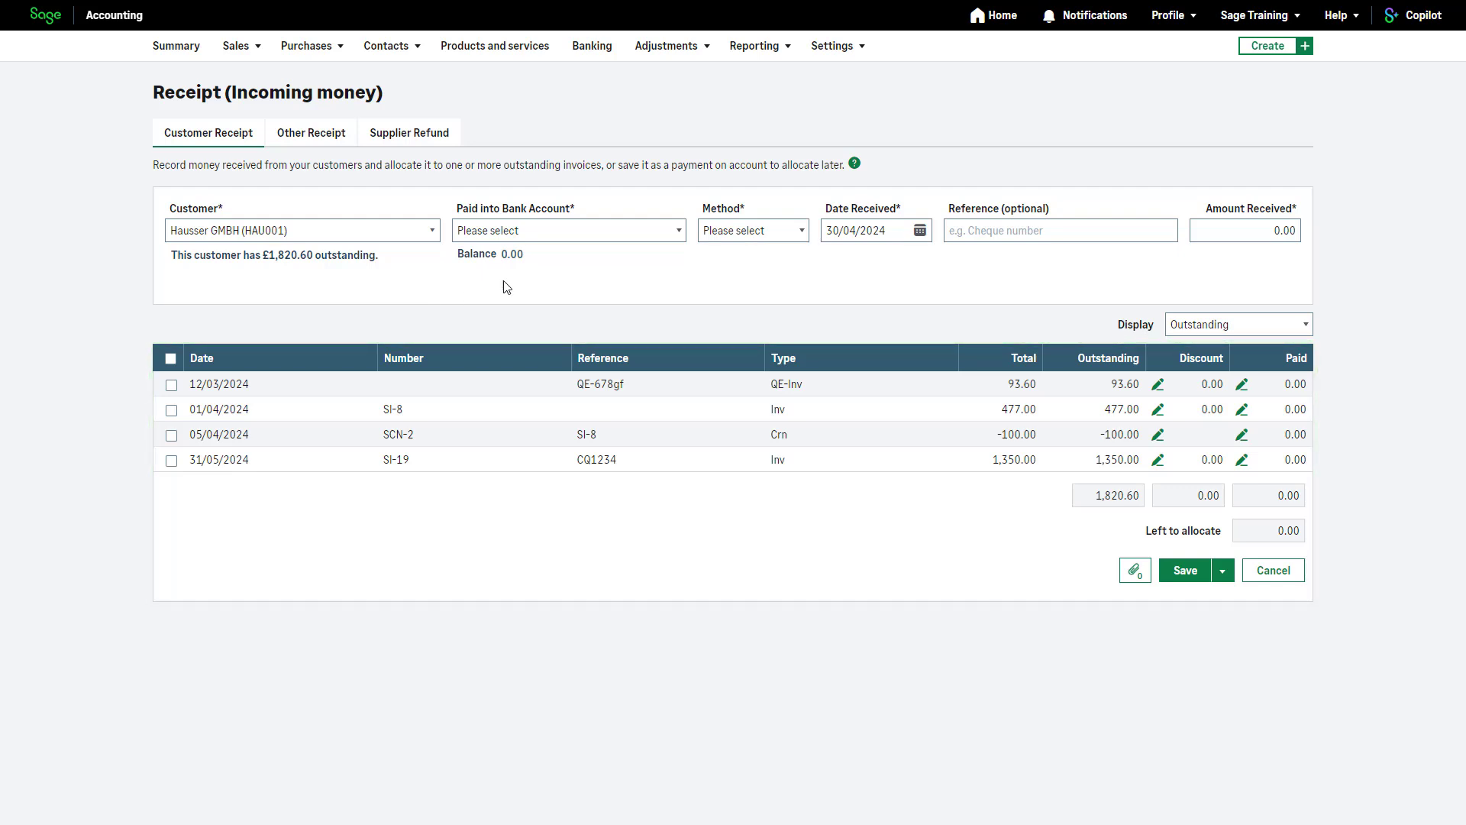
# Set the receipt to be paid into 1200 - Bank Account by Cheque, with 30/04/2024 as the date received.
pyautogui.click(675, 233)
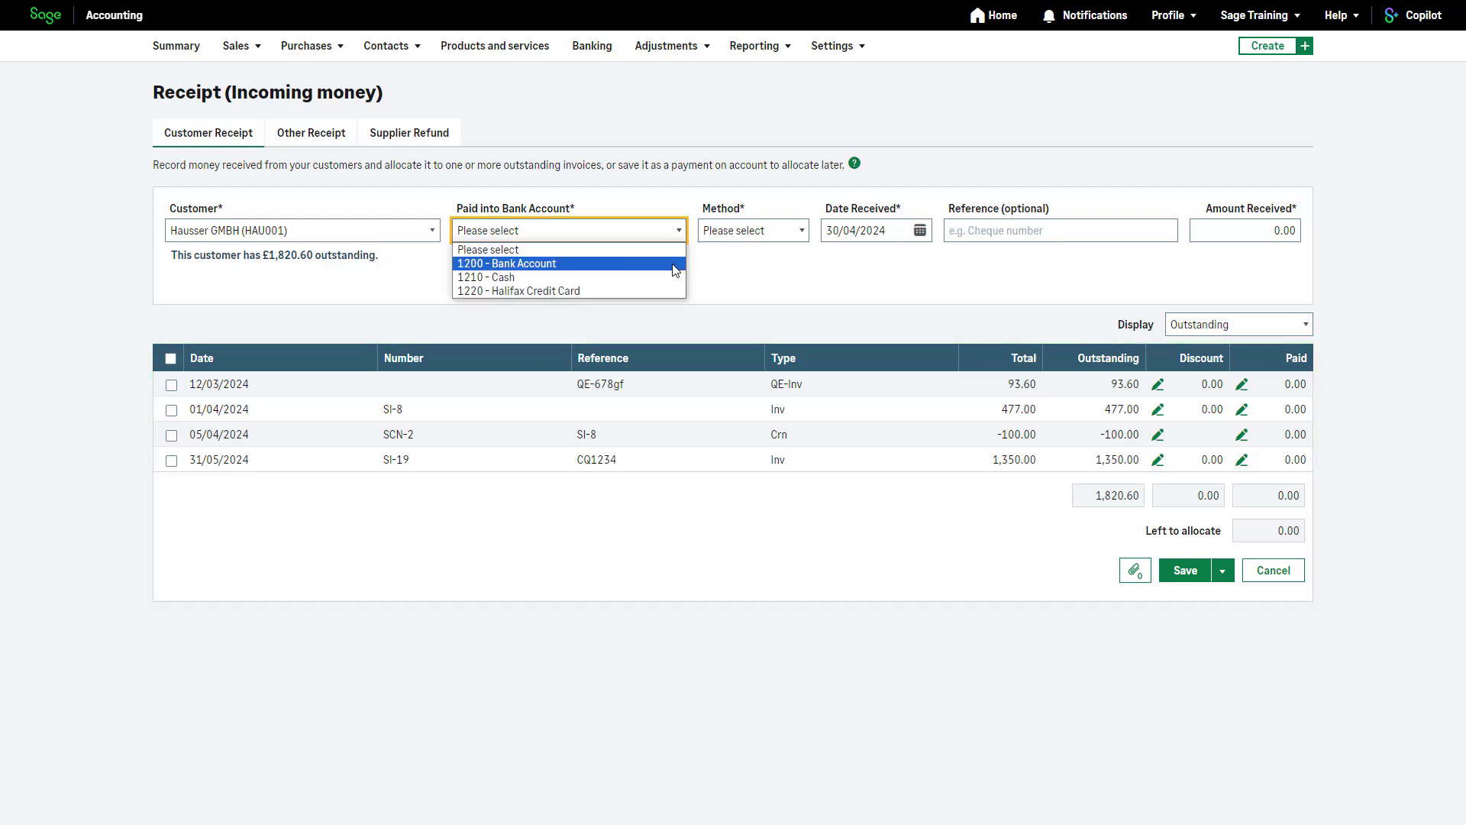
pyautogui.click(675, 264)
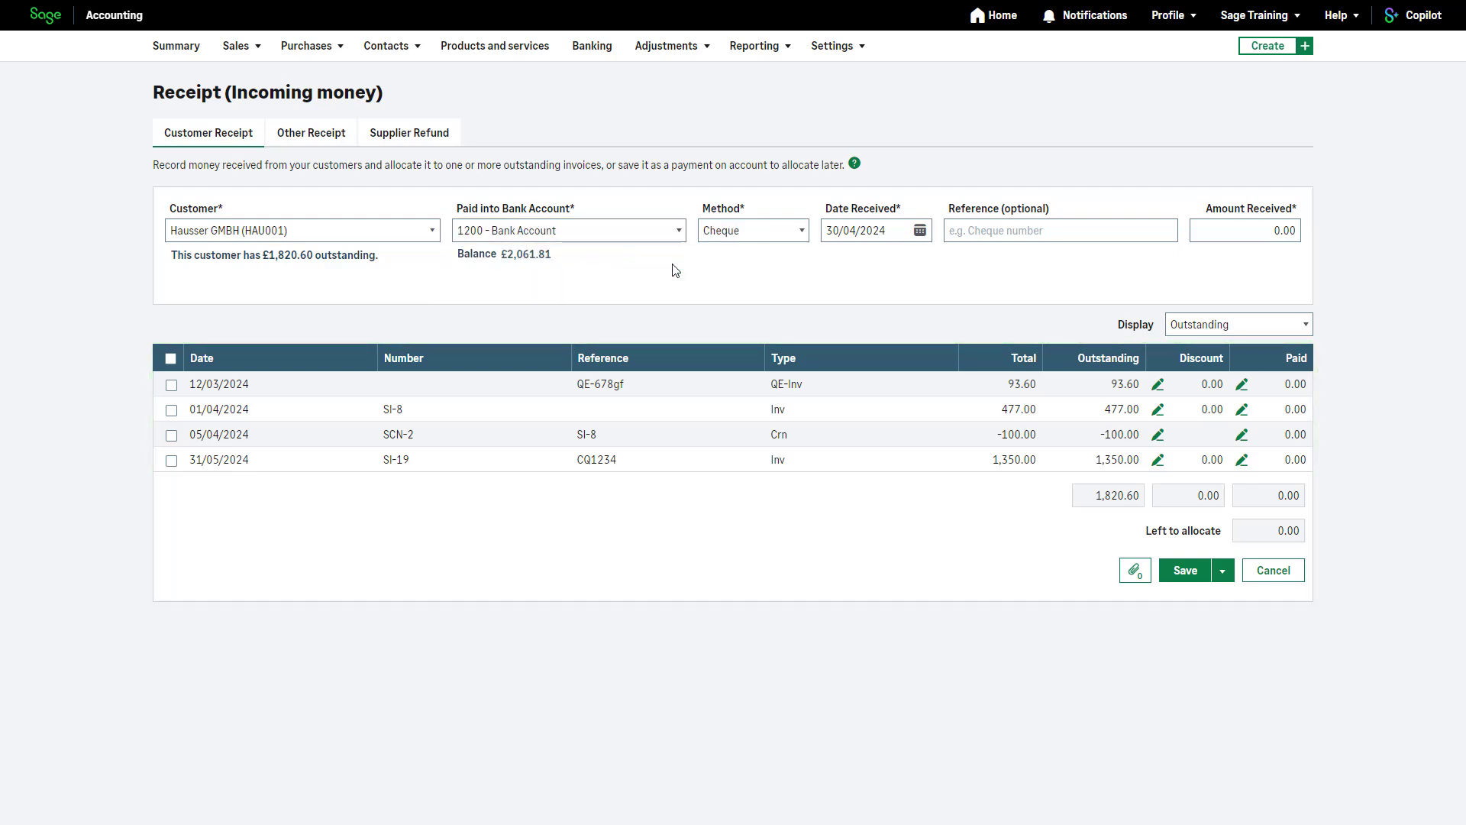
pyautogui.click(795, 240)
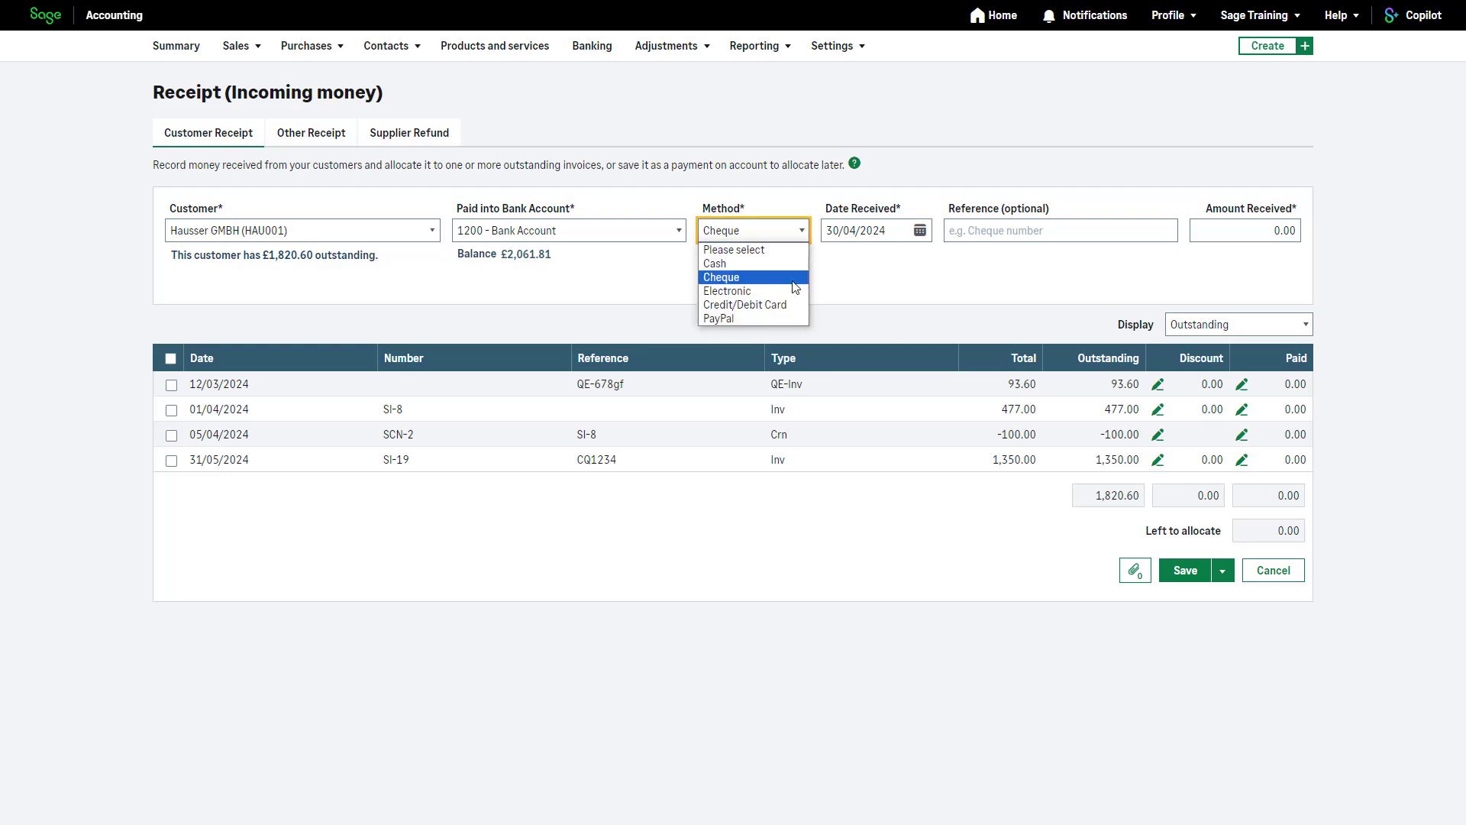
pyautogui.click(793, 282)
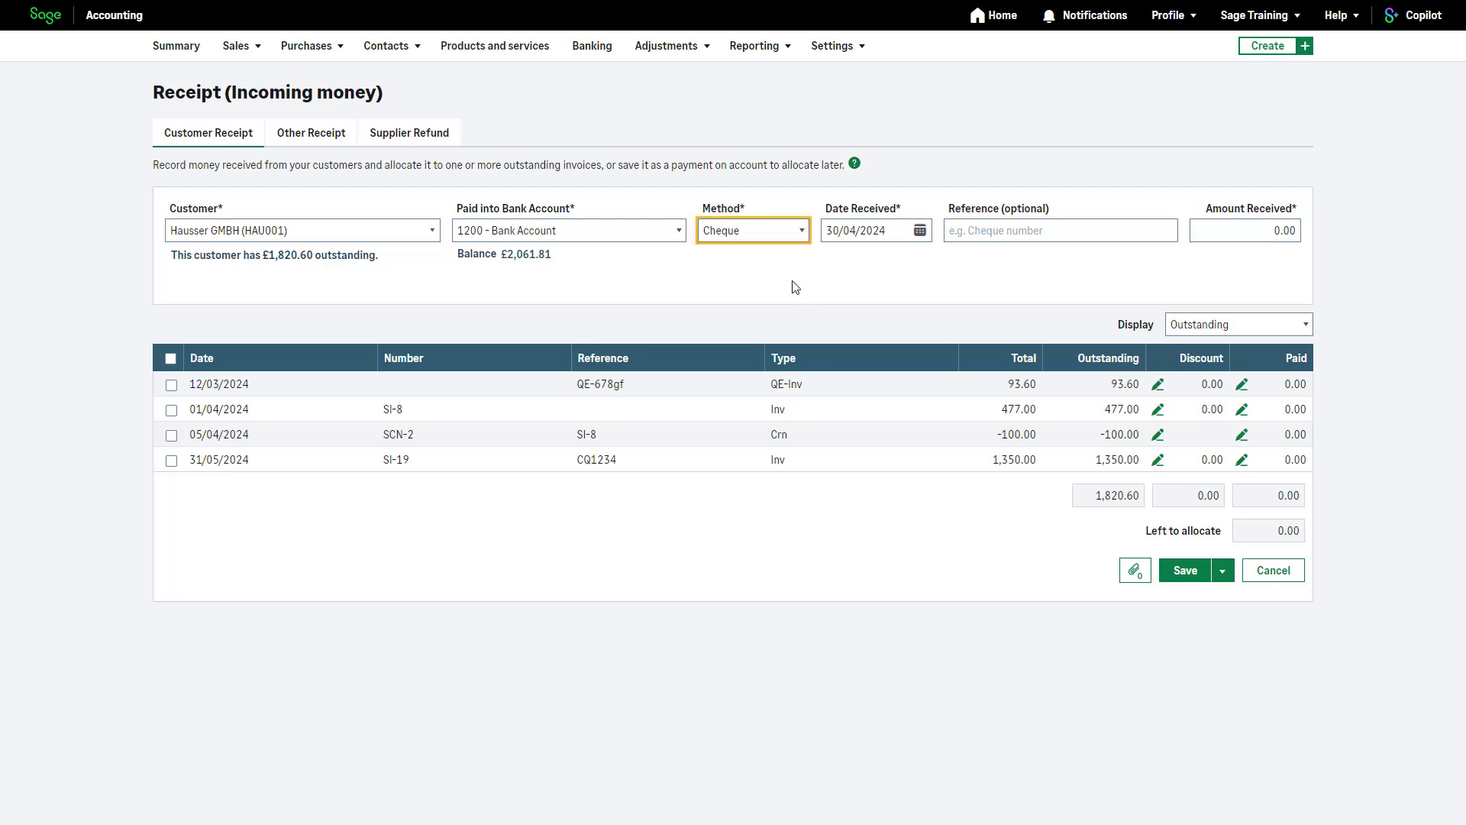
pyautogui.click(920, 231)
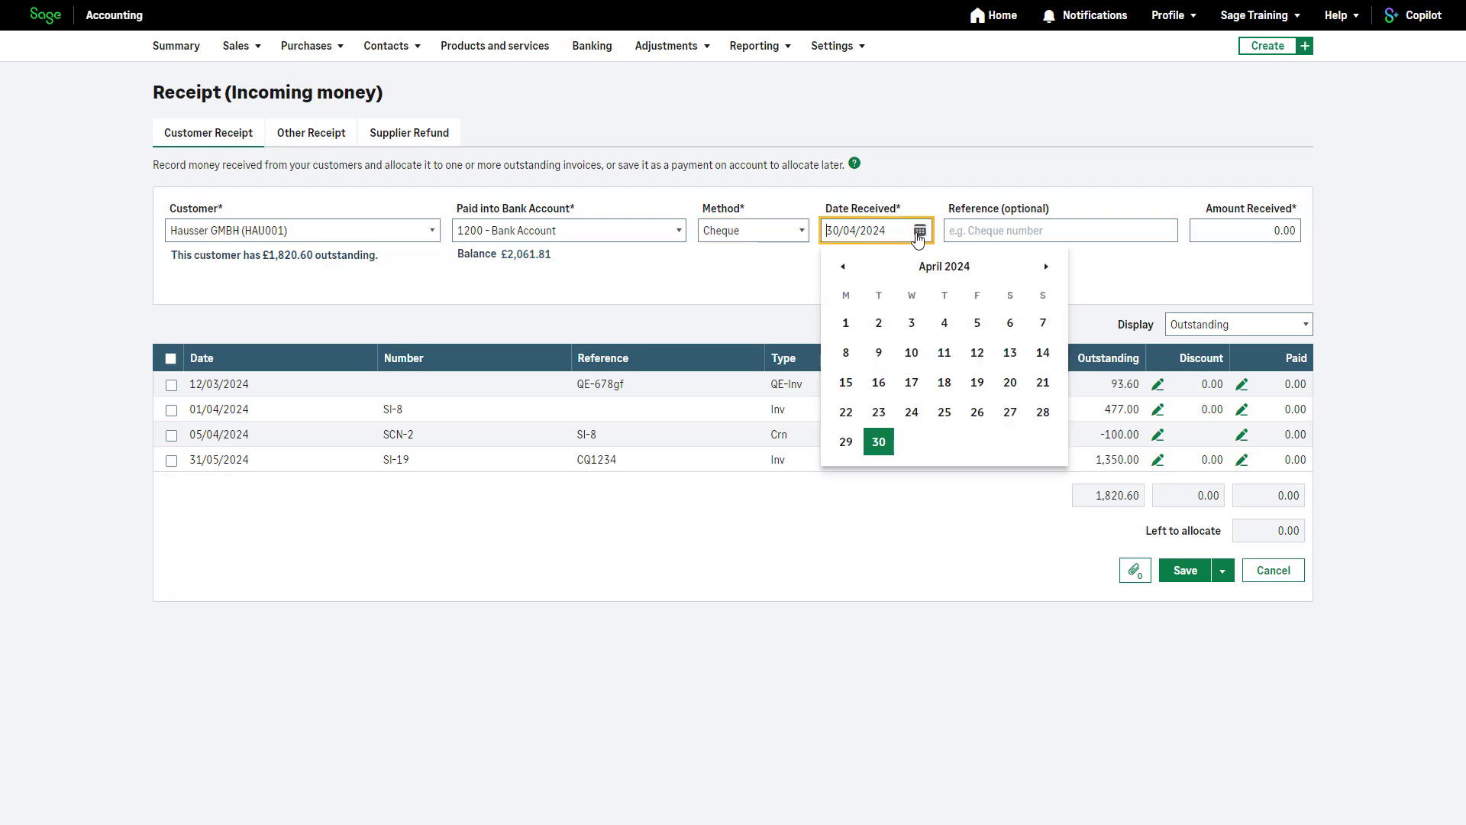
pyautogui.click(878, 441)
# Enter QE123 as the receipt's reference and 900 as the amount received.
pyautogui.click(1020, 232)
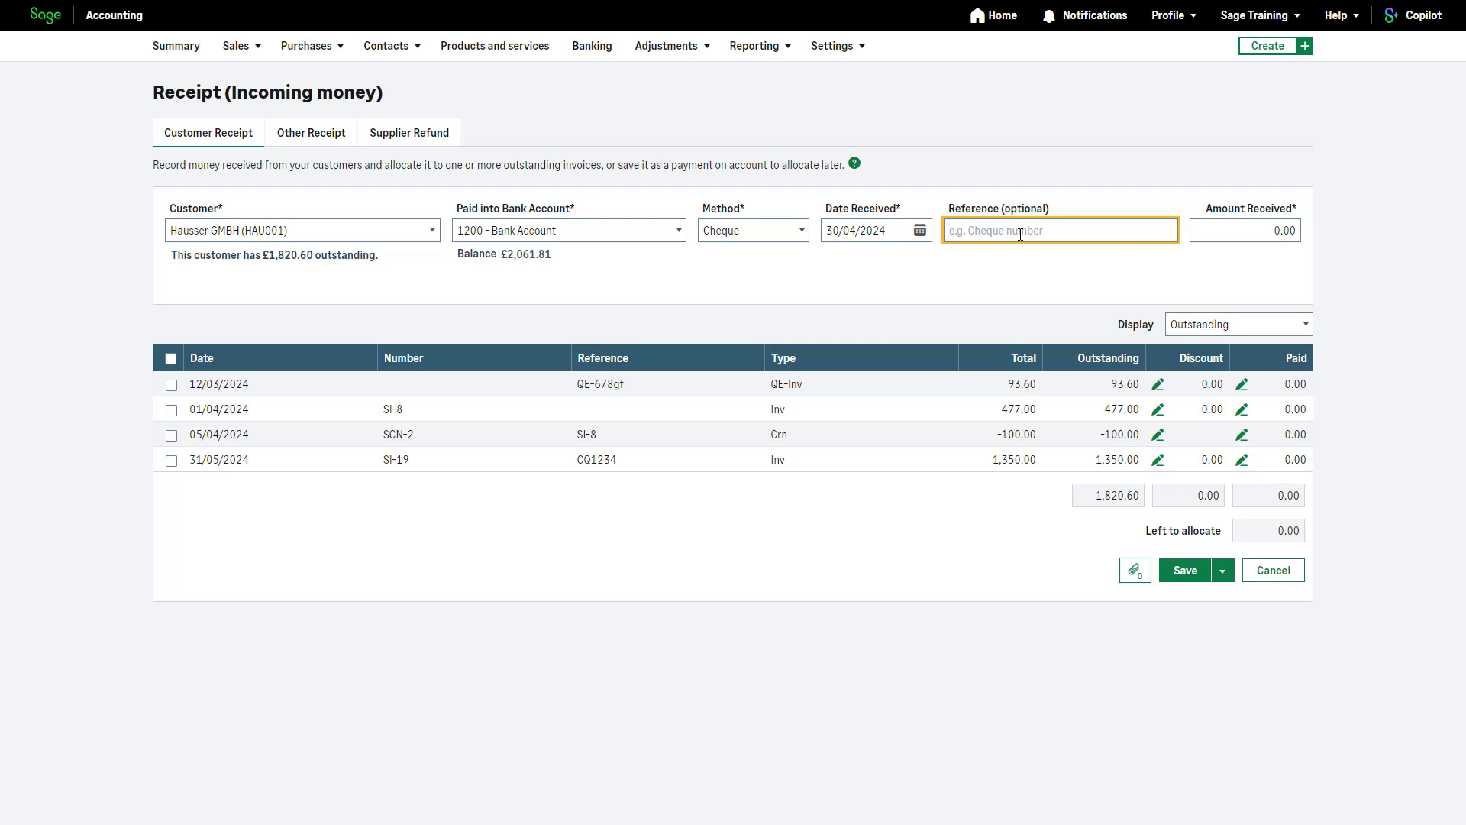
pyautogui.write('QE123')
pyautogui.click(1210, 232)
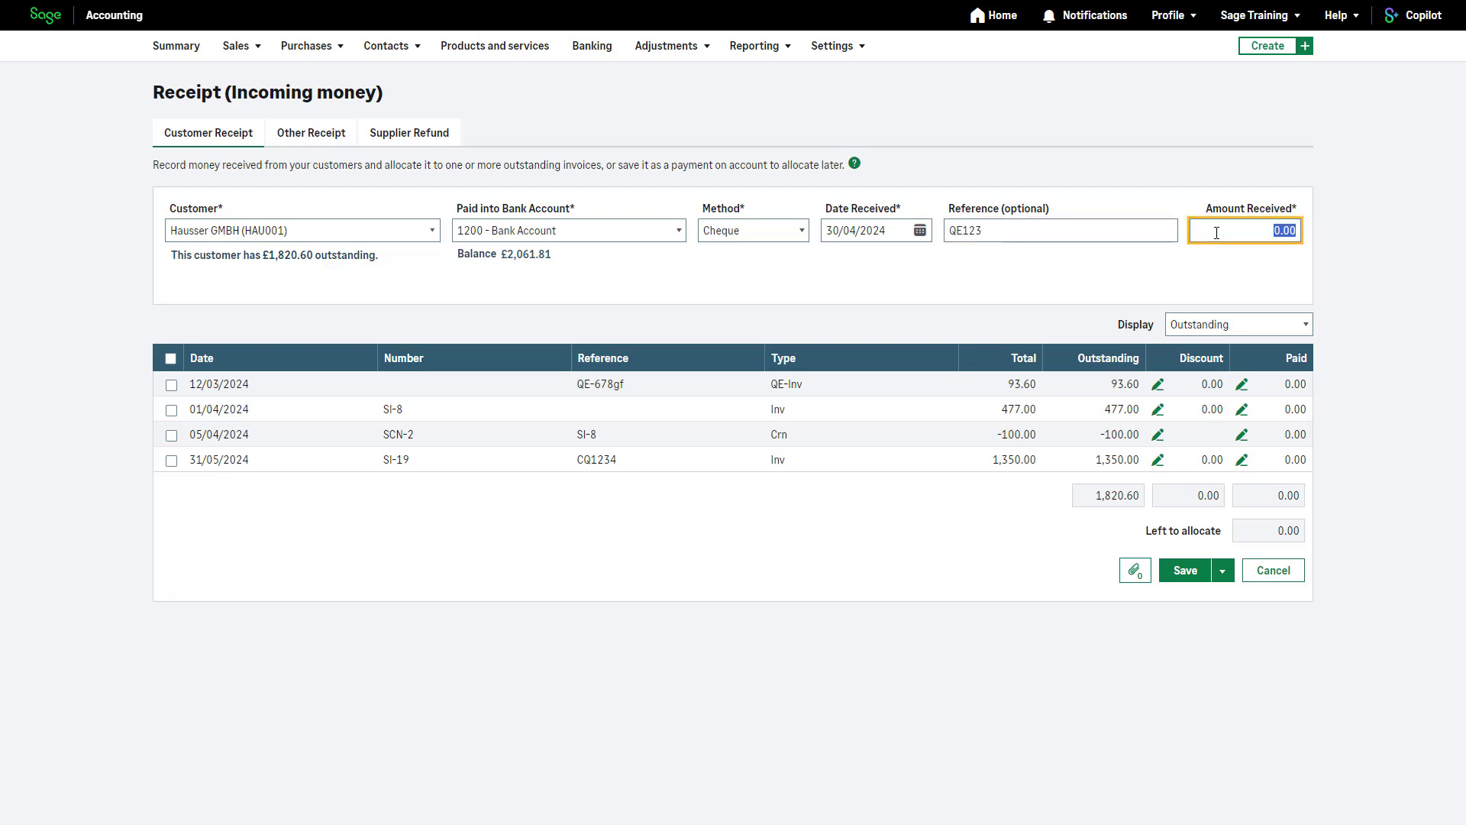
pyautogui.press('BackSpace')
pyautogui.write('900')
# Allocate the receipt to the quick entry QE-678gf, invoice SI-8 and credit note SCN-2.
pyautogui.click(172, 388)
pyautogui.click(172, 387)
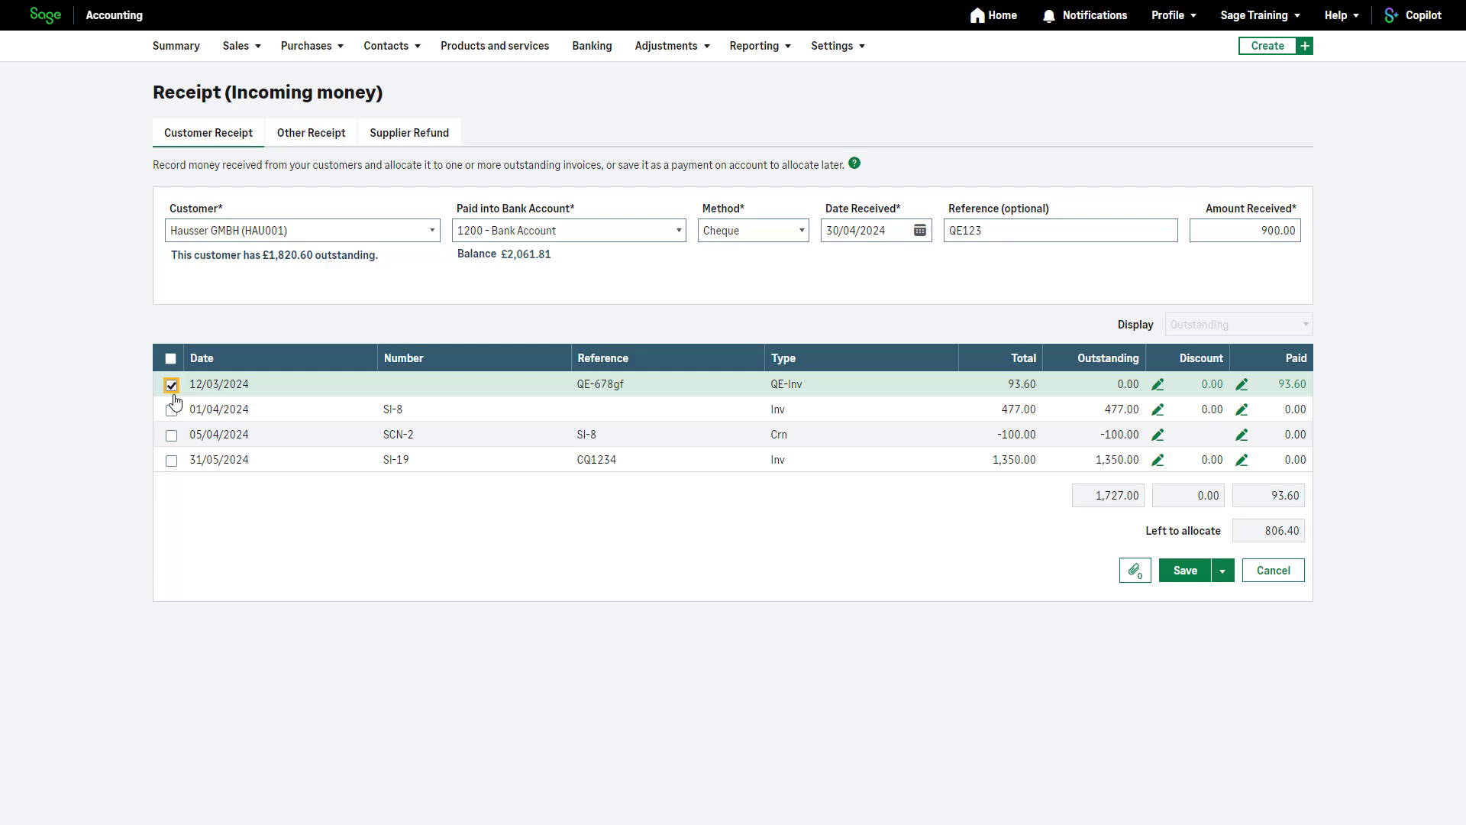
pyautogui.click(173, 413)
pyautogui.click(172, 436)
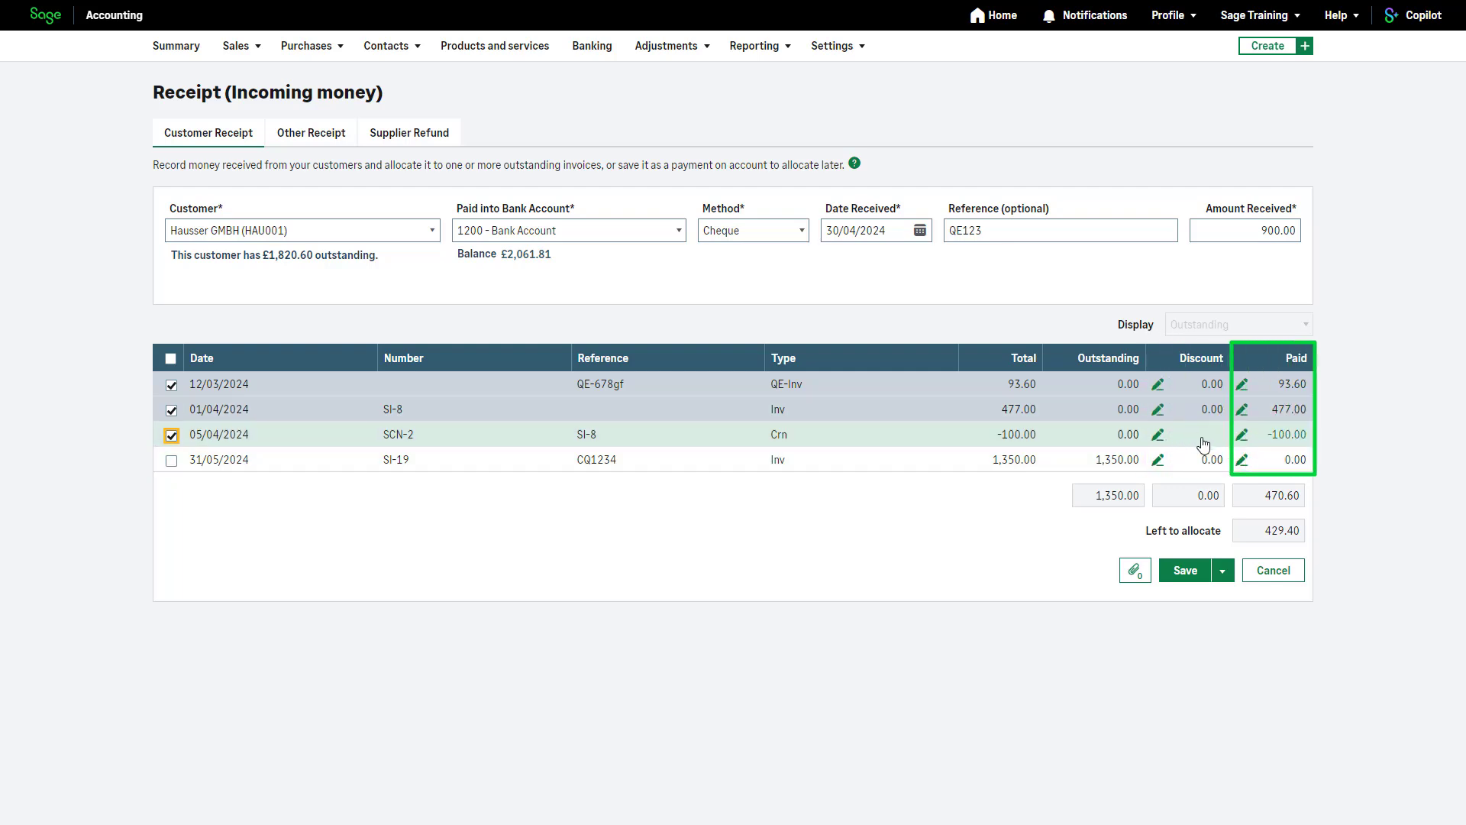
# Part-pay invoice SI-19 with 429.40, without a discount, and apply the amount.
pyautogui.click(1243, 461)
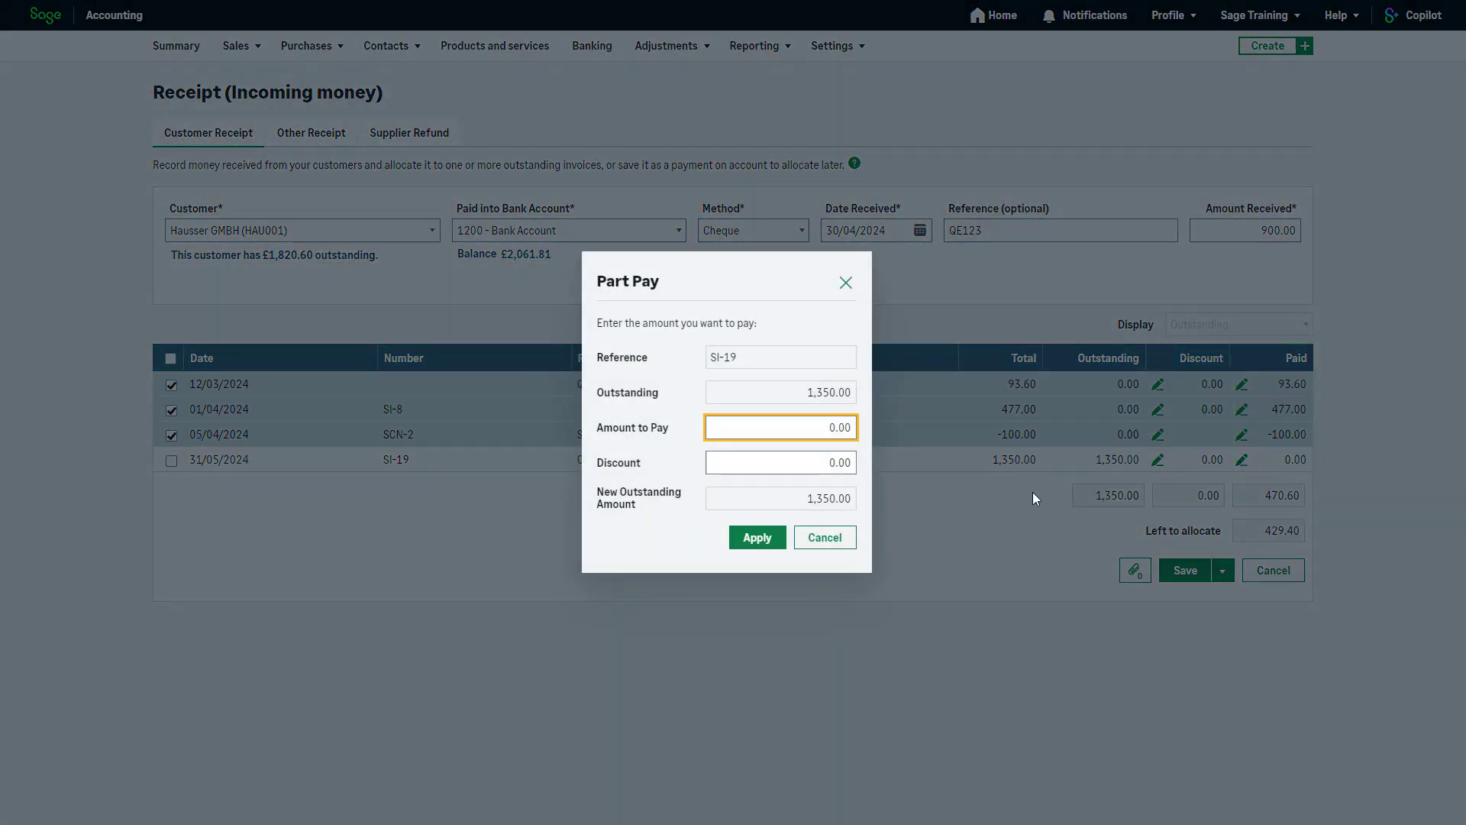
pyautogui.moveTo(832, 429); pyautogui.dragTo(908, 421)
pyautogui.write('429.40')
pyautogui.click(809, 462)
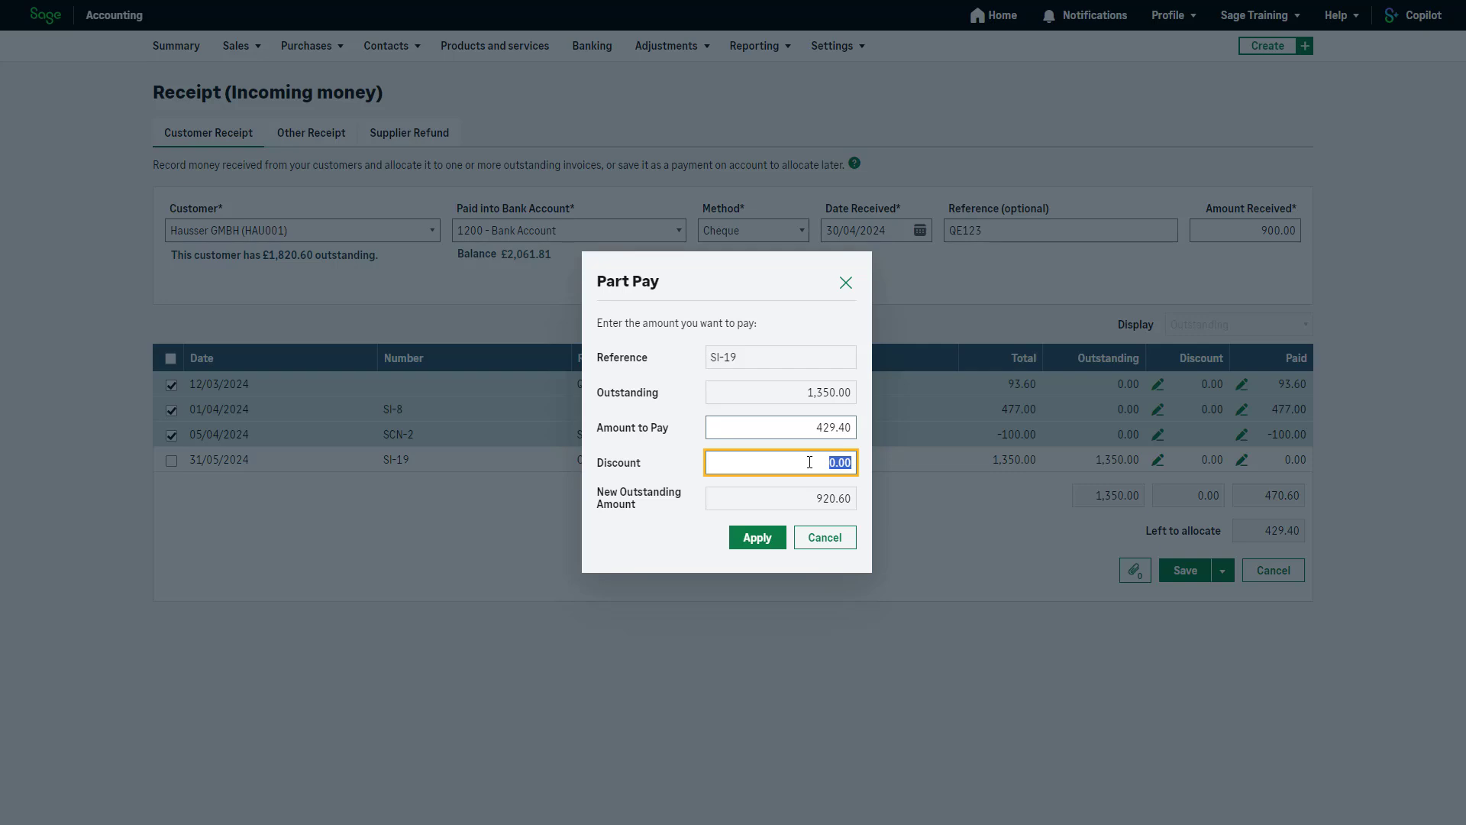
pyautogui.click(865, 512)
pyautogui.click(762, 546)
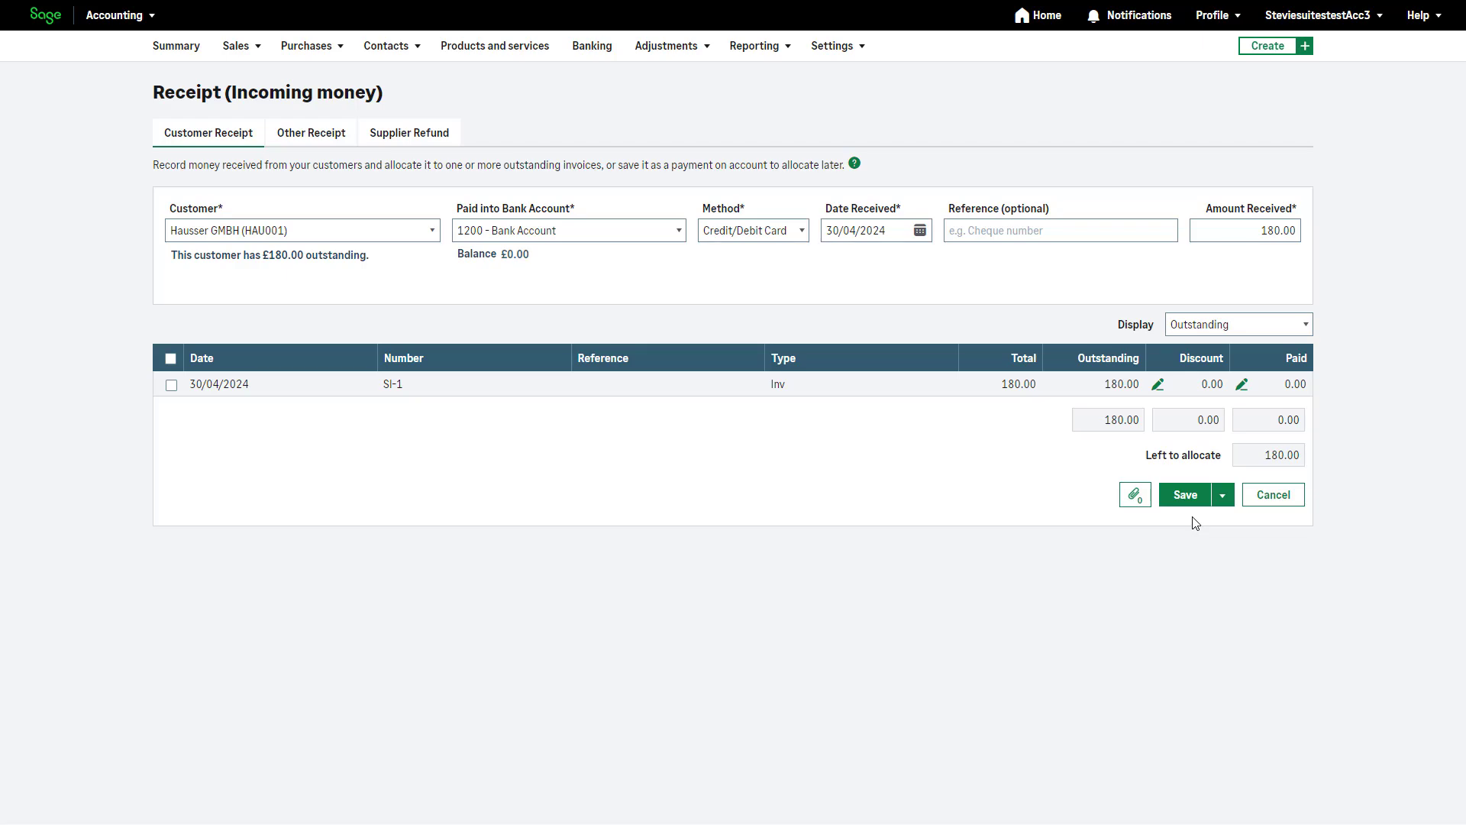
# Start saving the unallocated 180.00 receipt as a payment on account, choosing the Standard 20.00% VAT rate.
pyautogui.click(1191, 503)
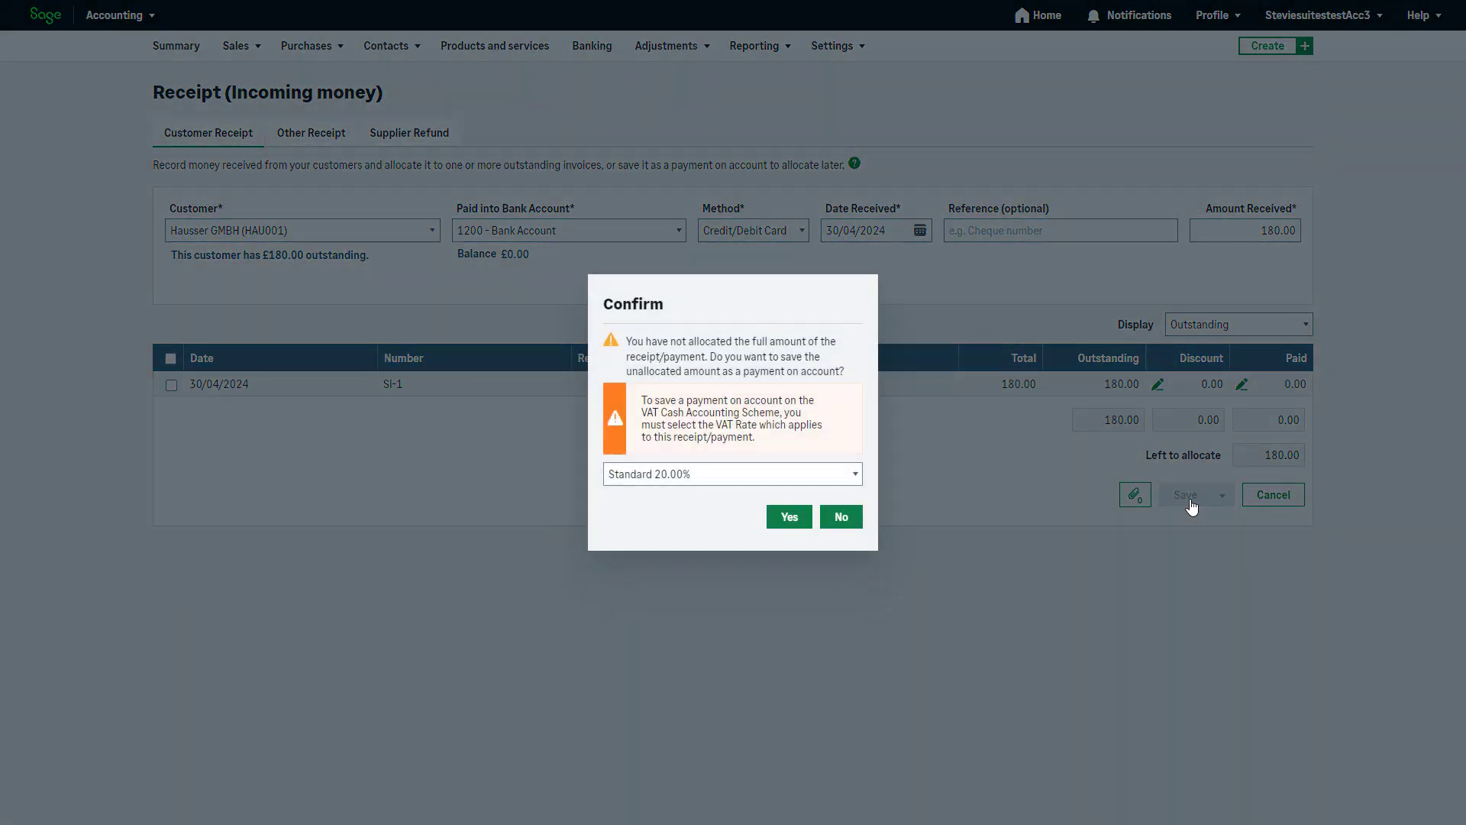
pyautogui.click(855, 479)
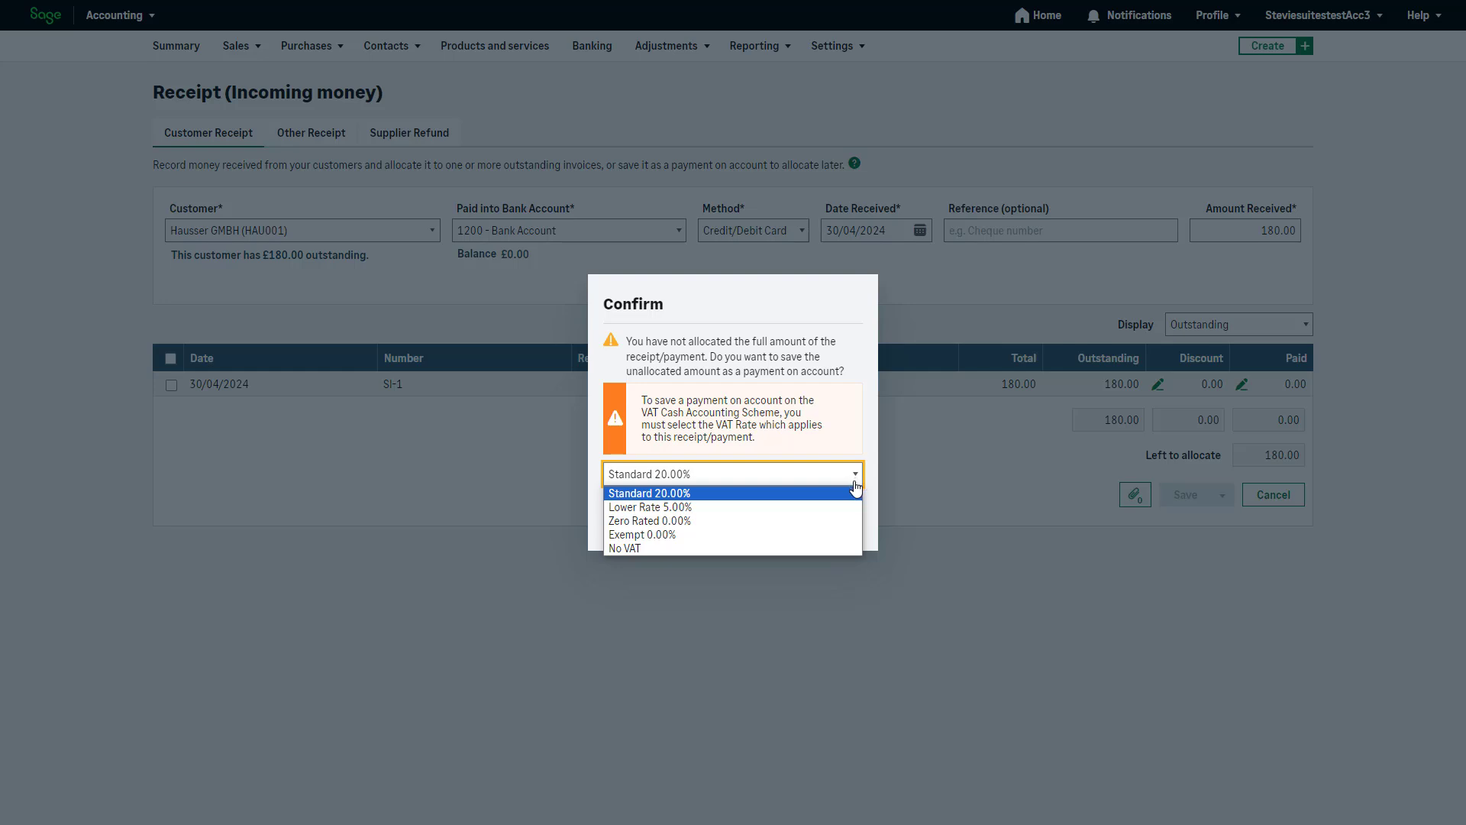
pyautogui.click(858, 494)
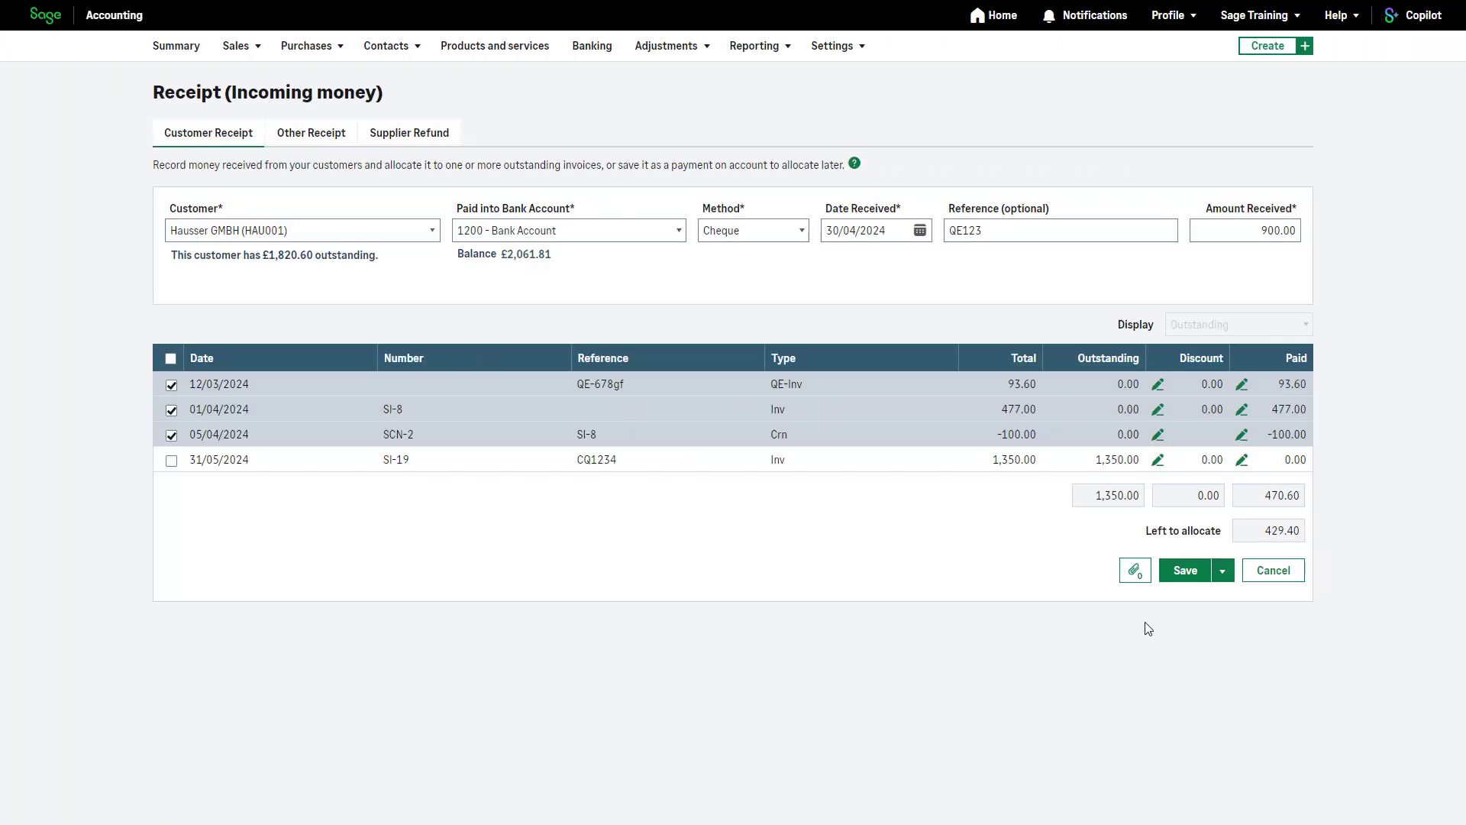
# Attach the Hausser Receipt image file from the Receipts folder to the 900.00 customer receipt.
pyautogui.click(1137, 573)
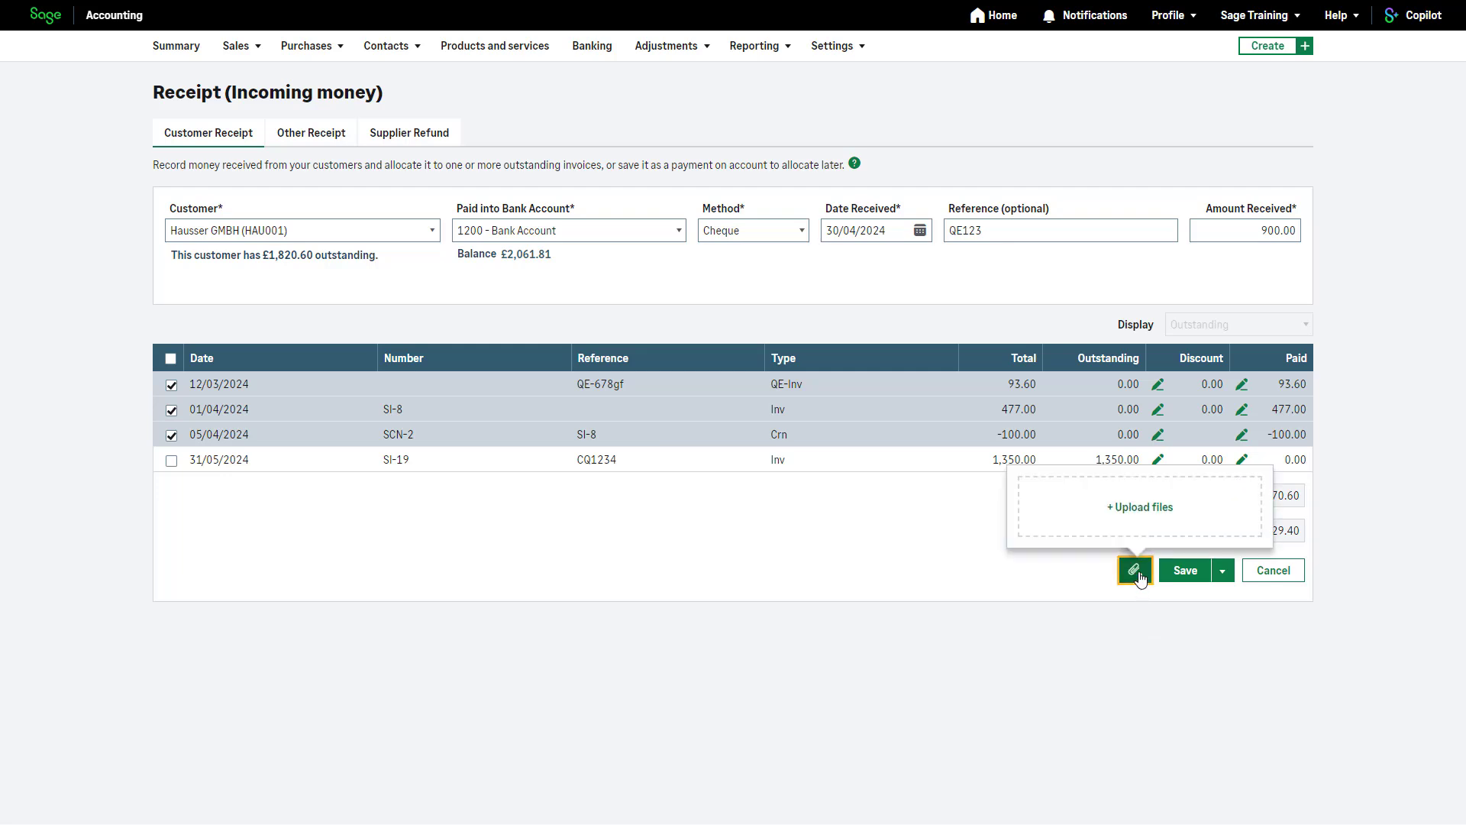
pyautogui.click(1140, 512)
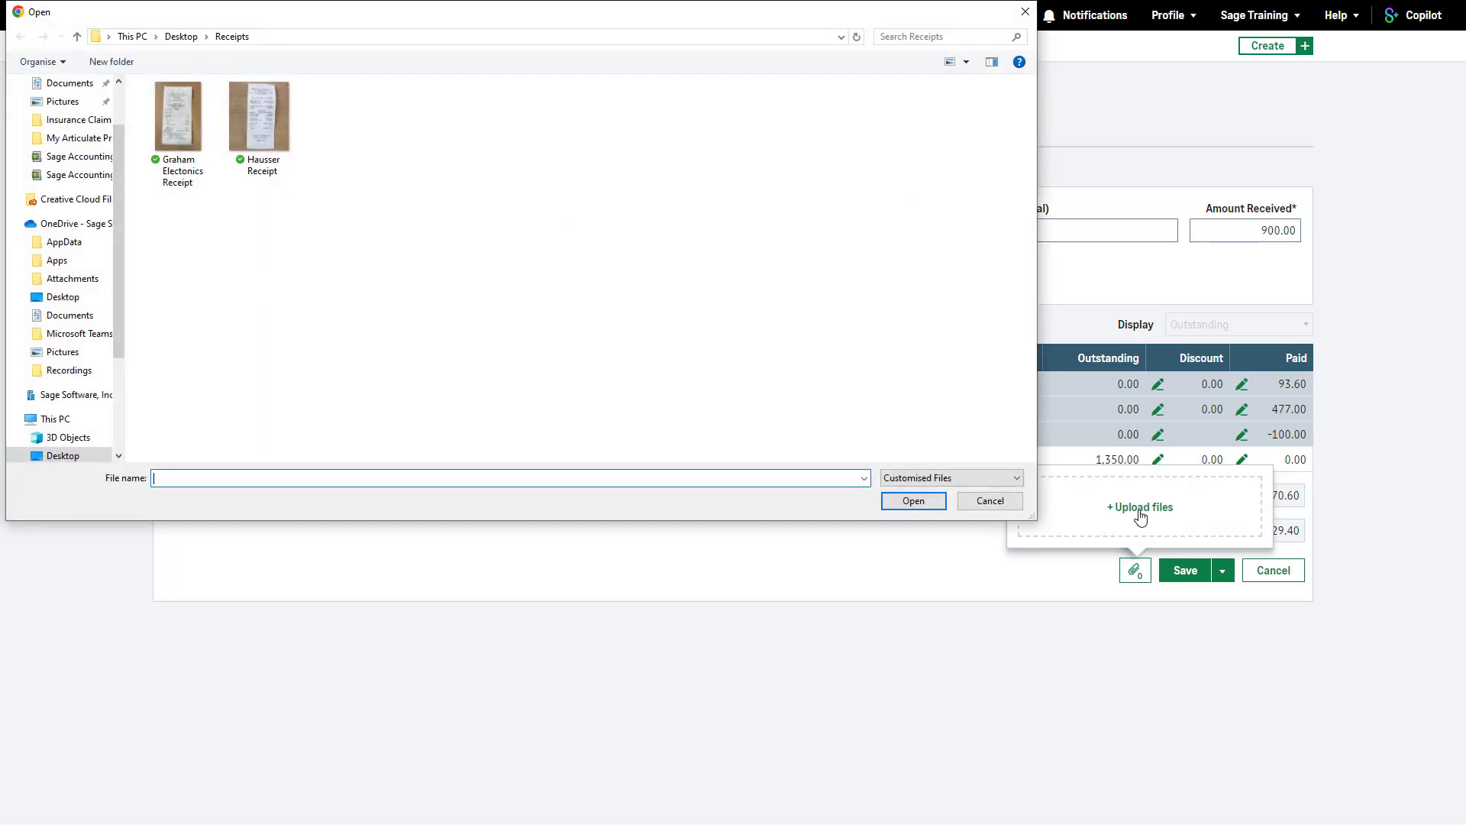
pyautogui.click(289, 149)
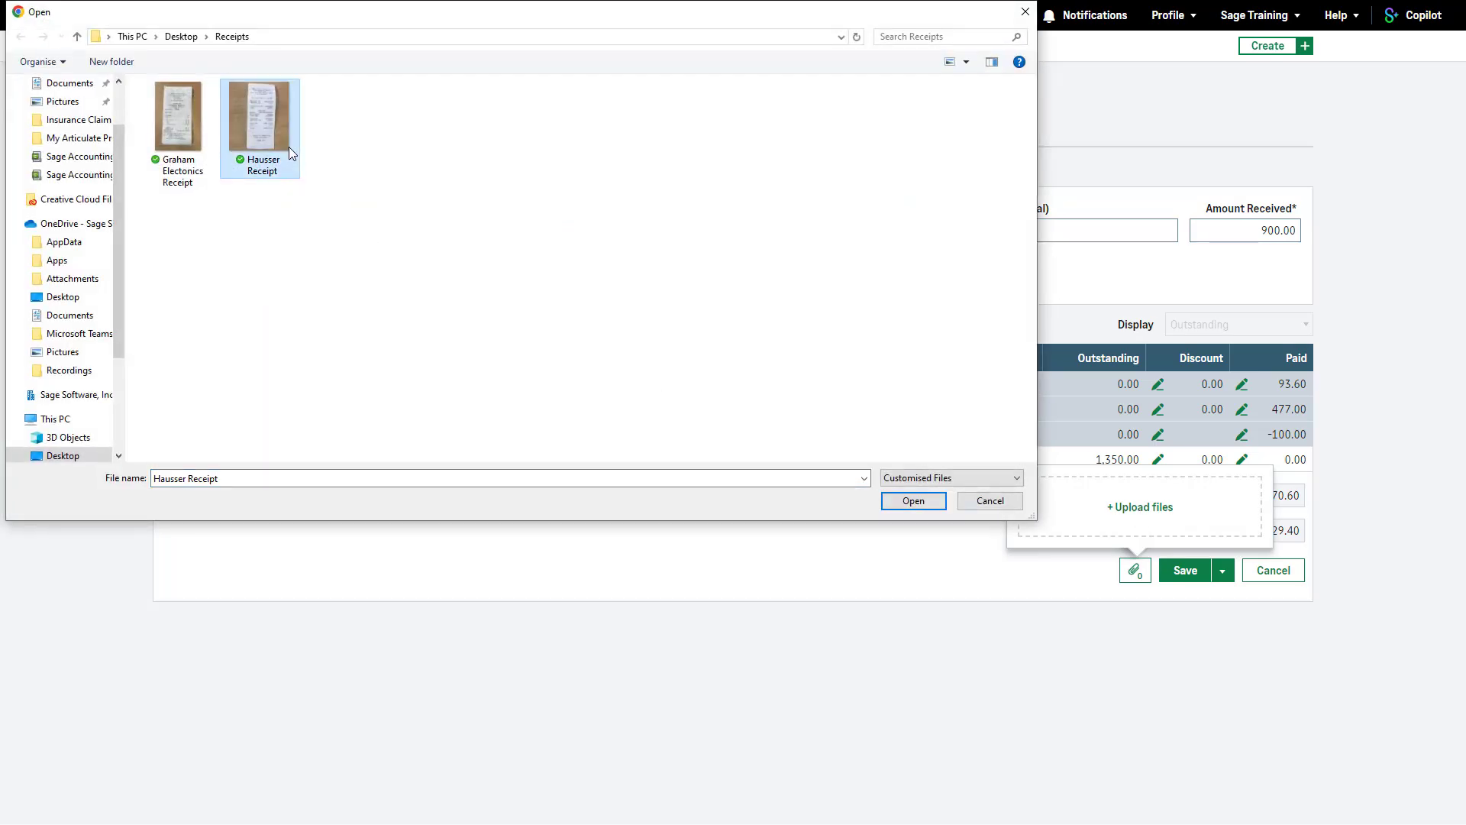
pyautogui.click(913, 500)
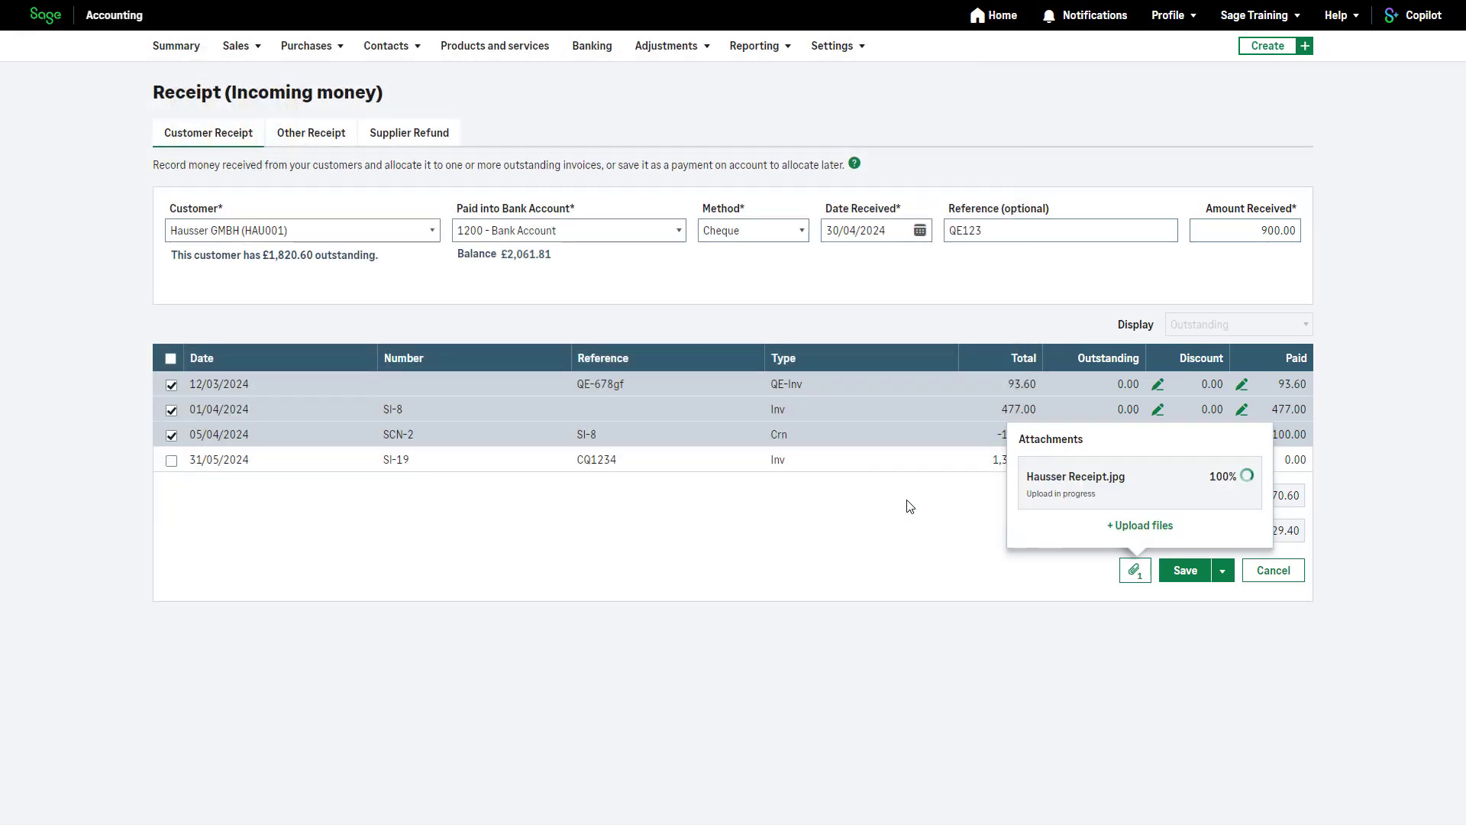
pyautogui.click(961, 568)
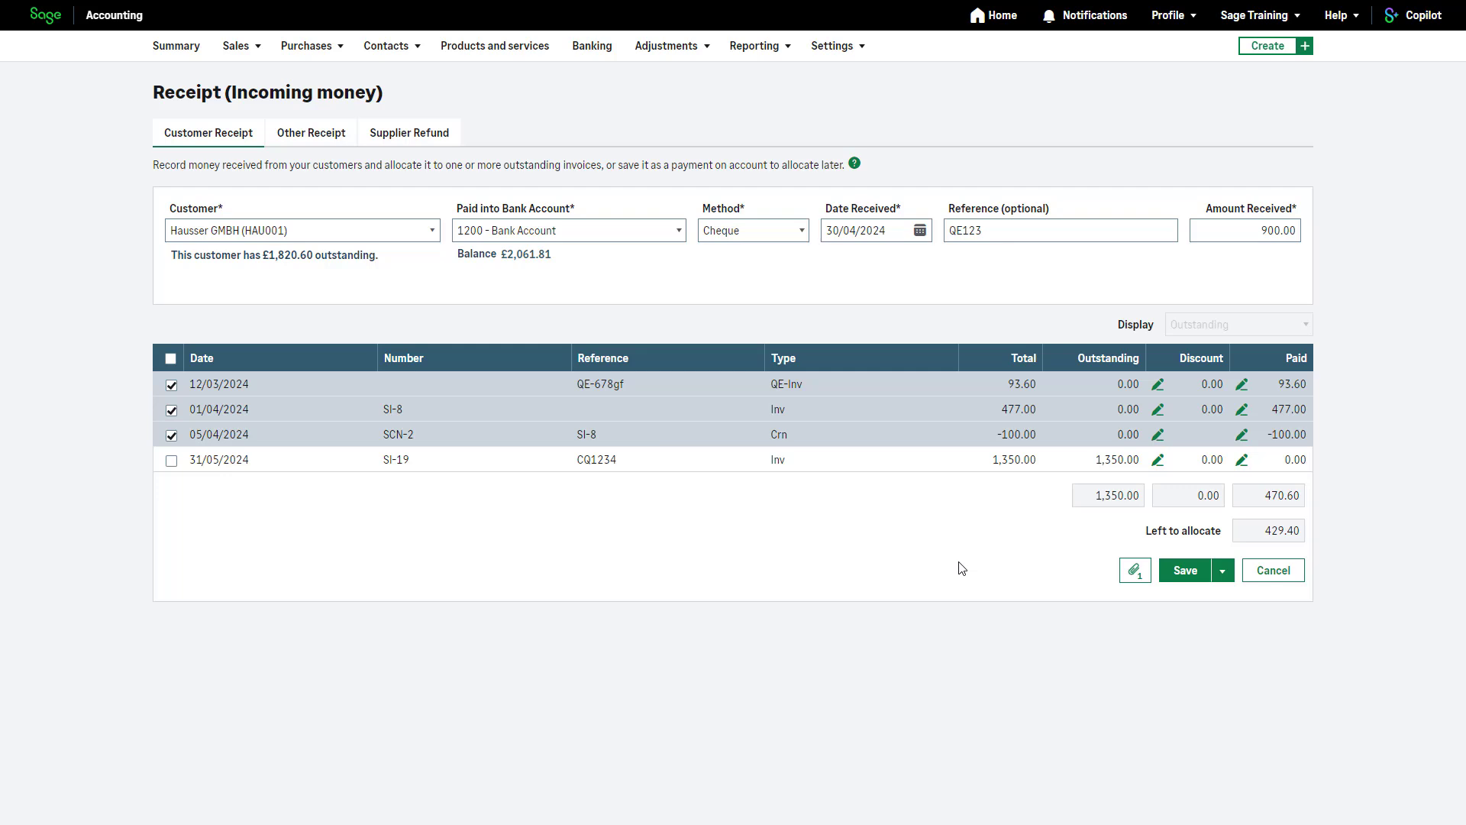
# Save the customer receipt, accepting the unallocated amount as a payment on account.
pyautogui.click(1222, 571)
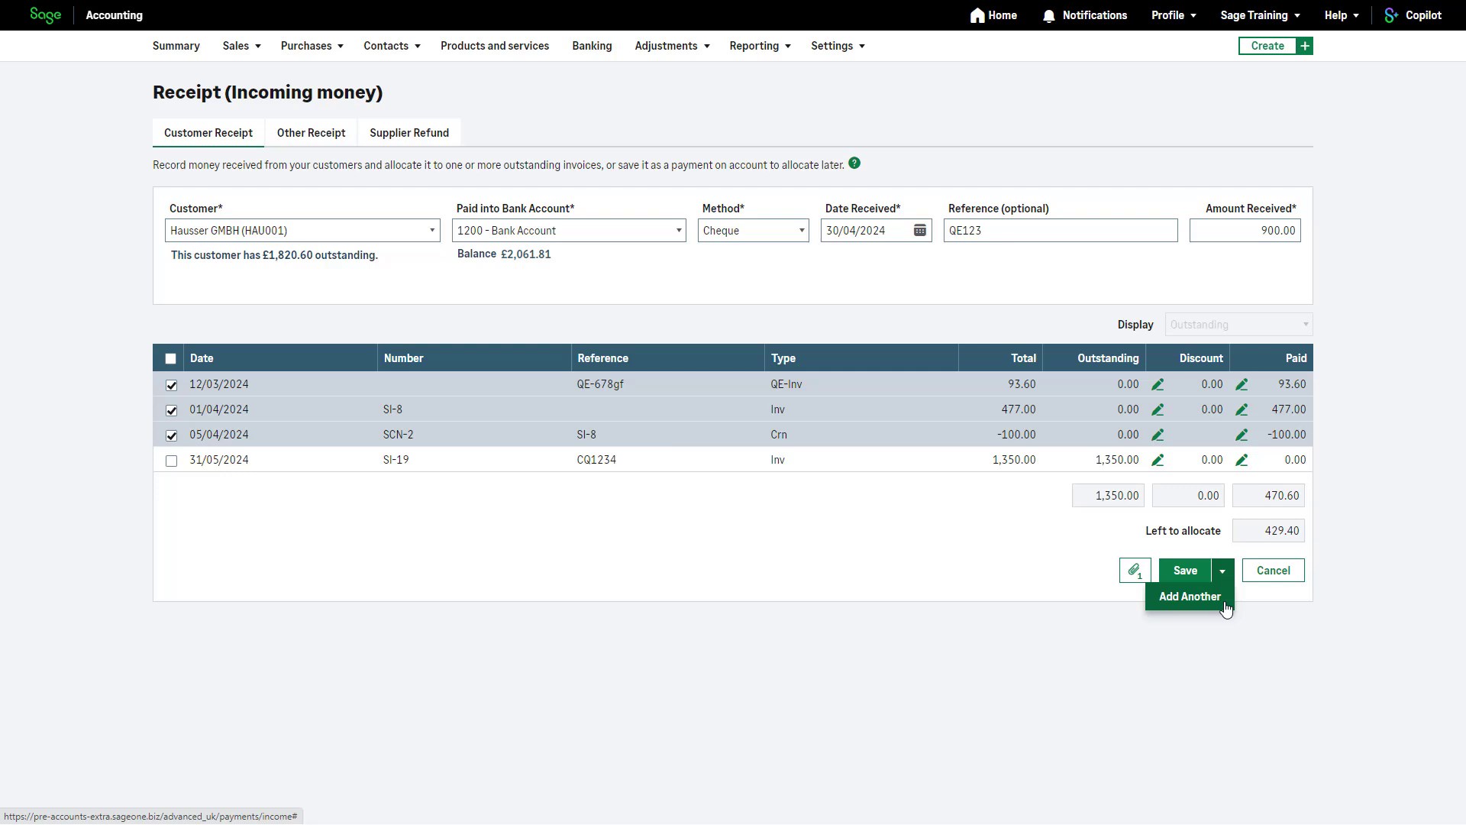
pyautogui.click(1186, 571)
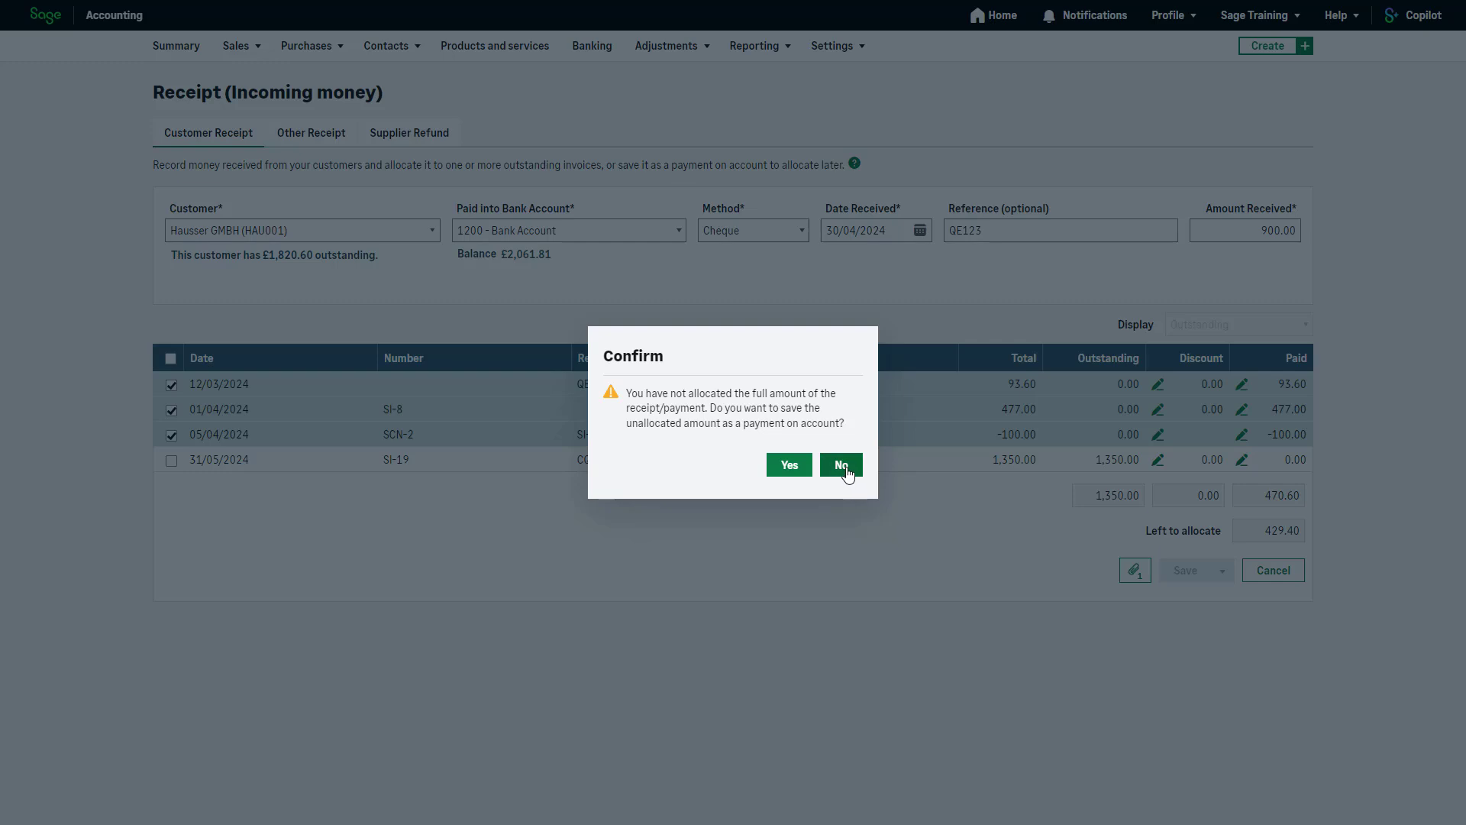
pyautogui.click(784, 468)
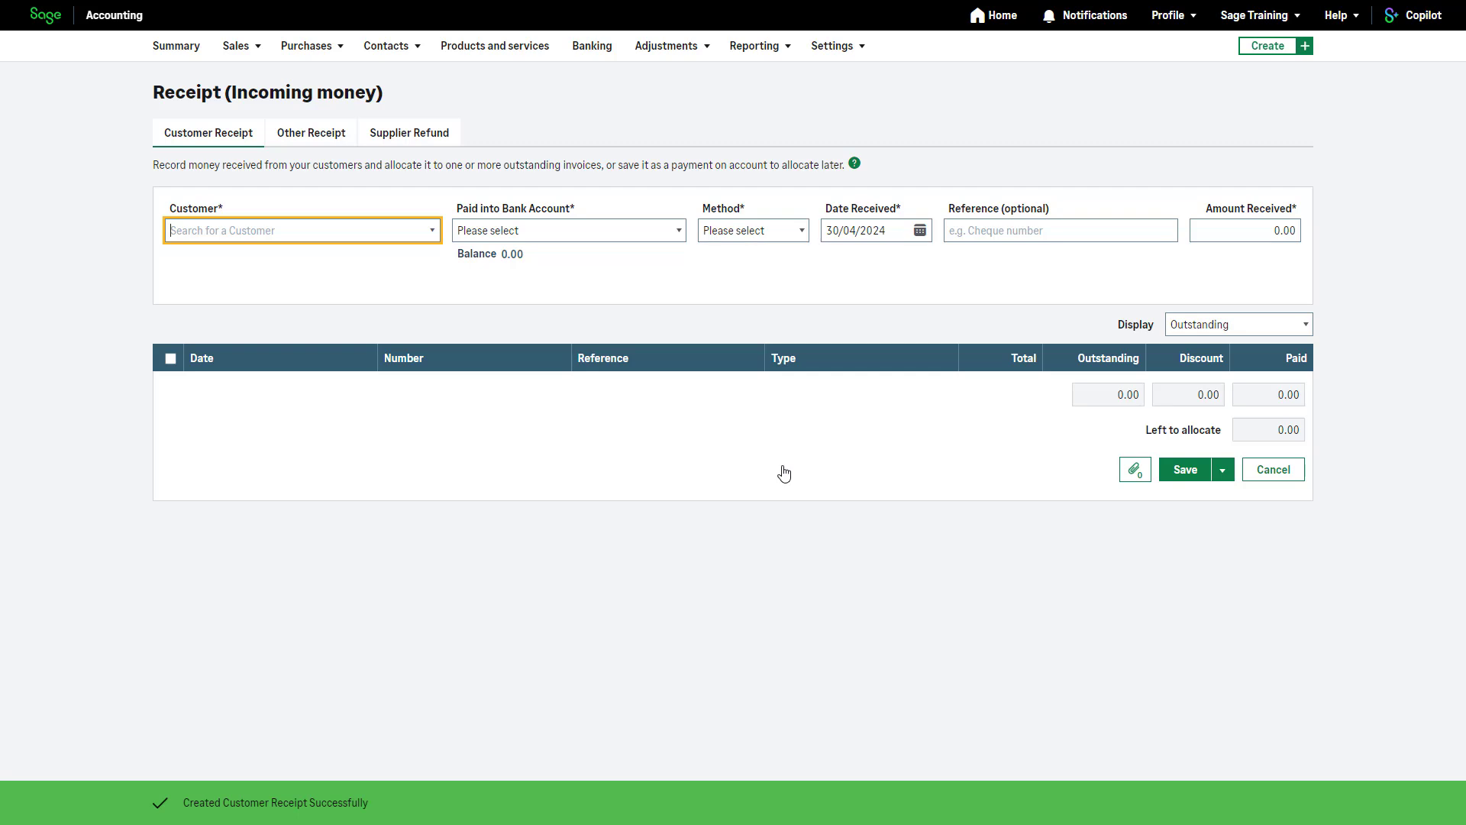
# Open sales invoice SI-18 and record a 419.99 payment into Bank Account (1200) by Credit/Debit Card.
pyautogui.moveTo(241, 46)
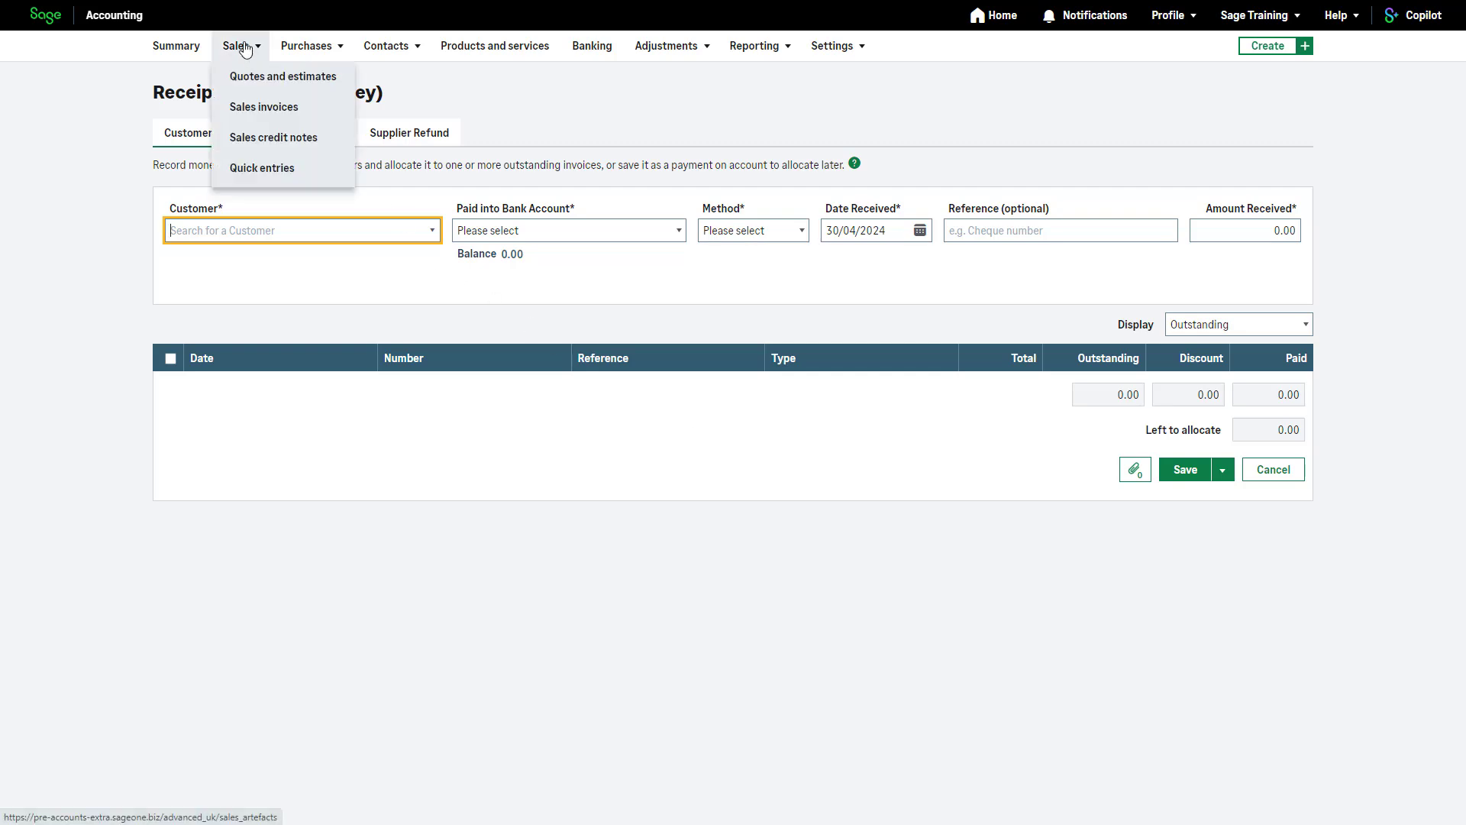
pyautogui.click(245, 117)
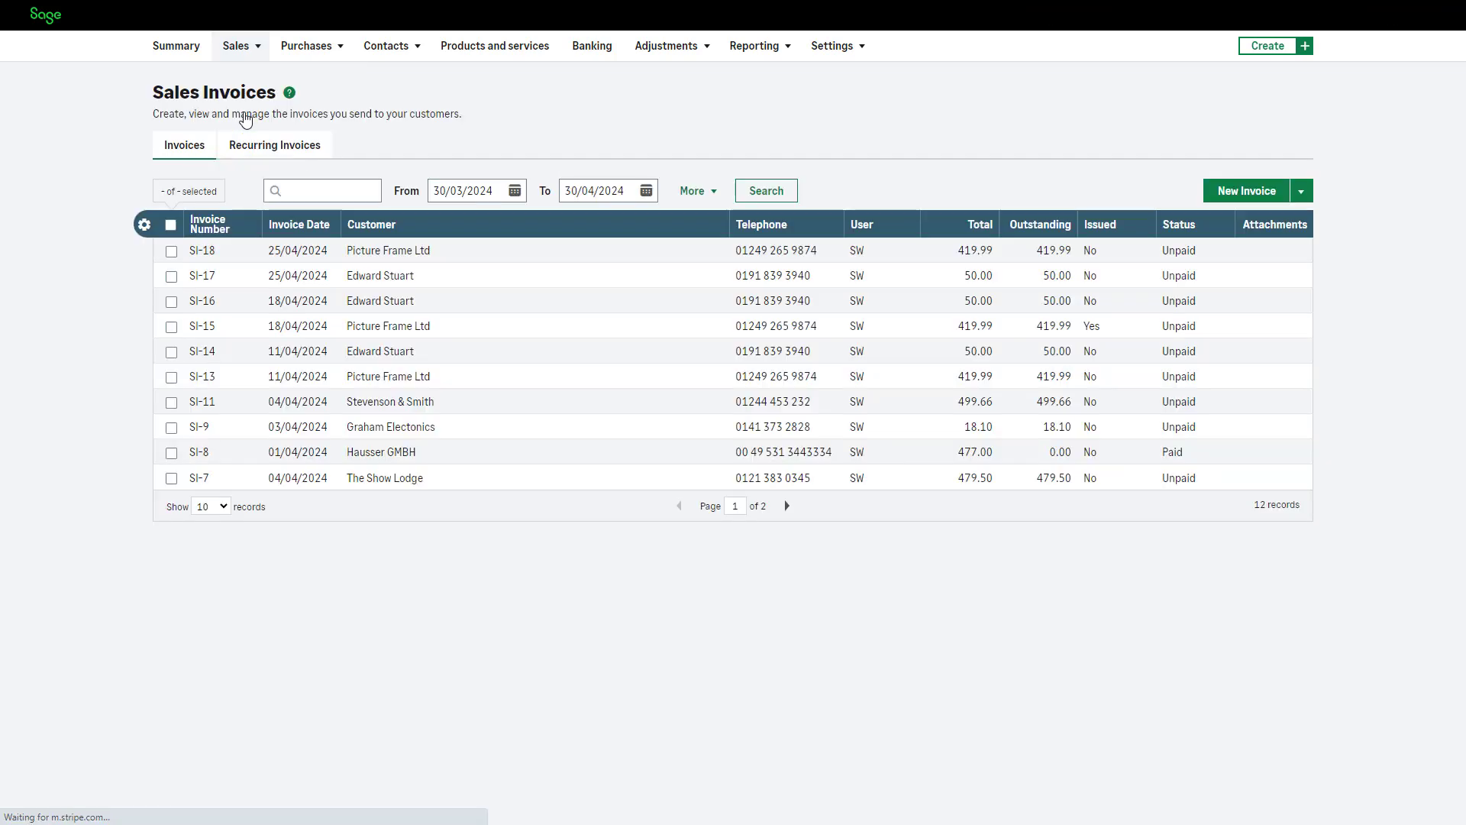
pyautogui.click(237, 265)
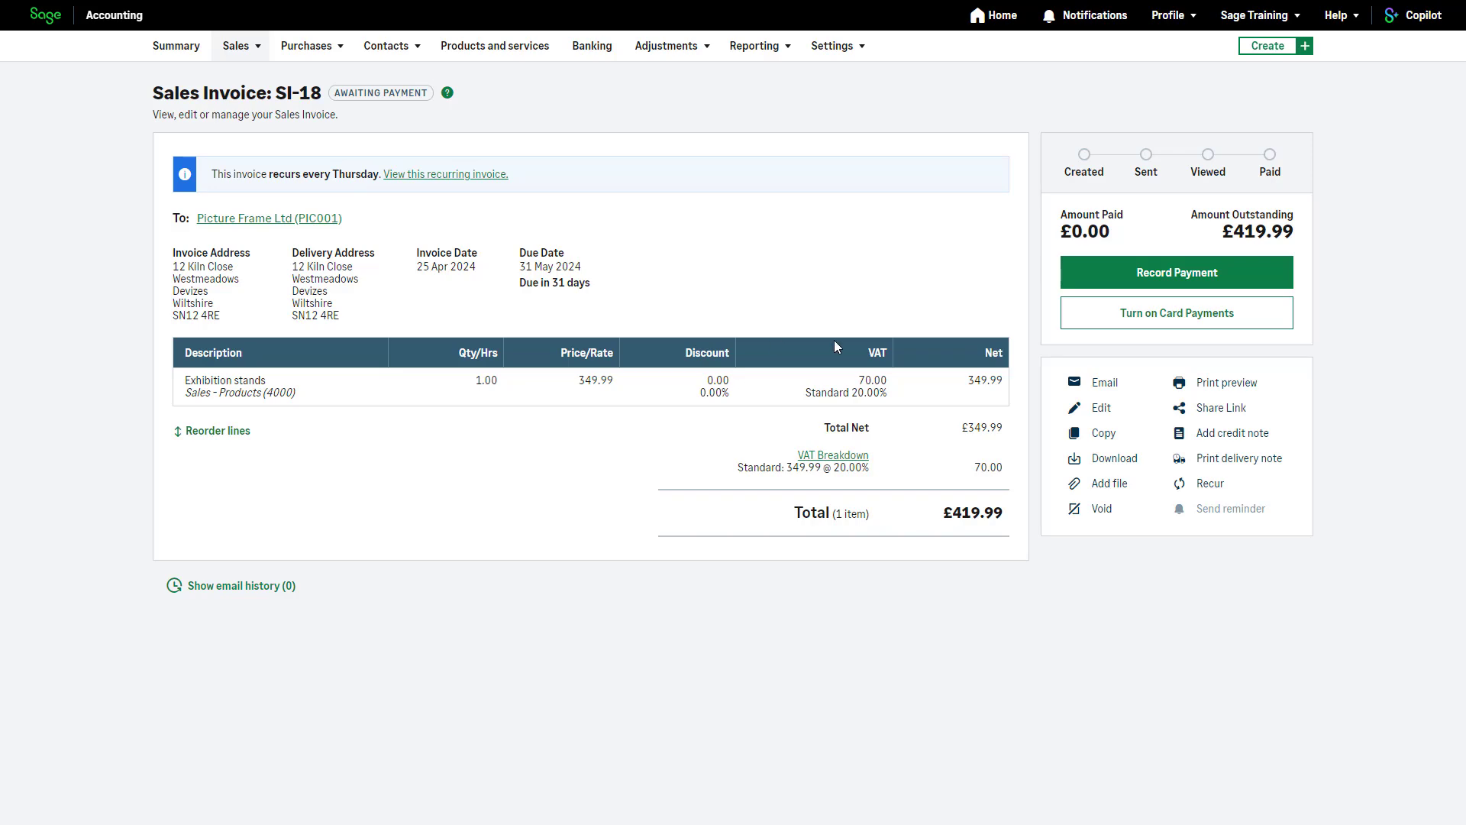
pyautogui.click(1102, 281)
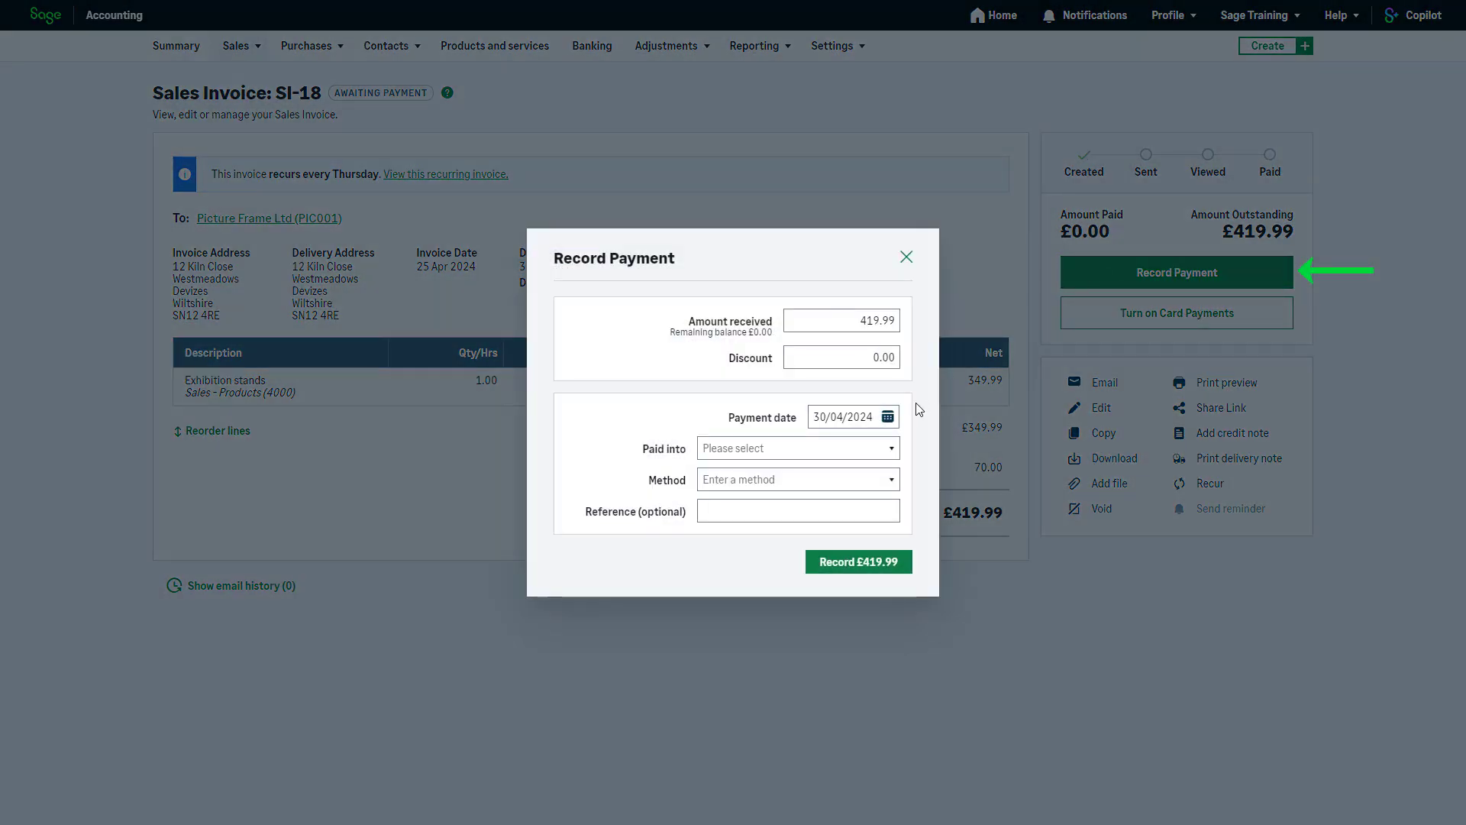
pyautogui.click(890, 456)
pyautogui.click(886, 468)
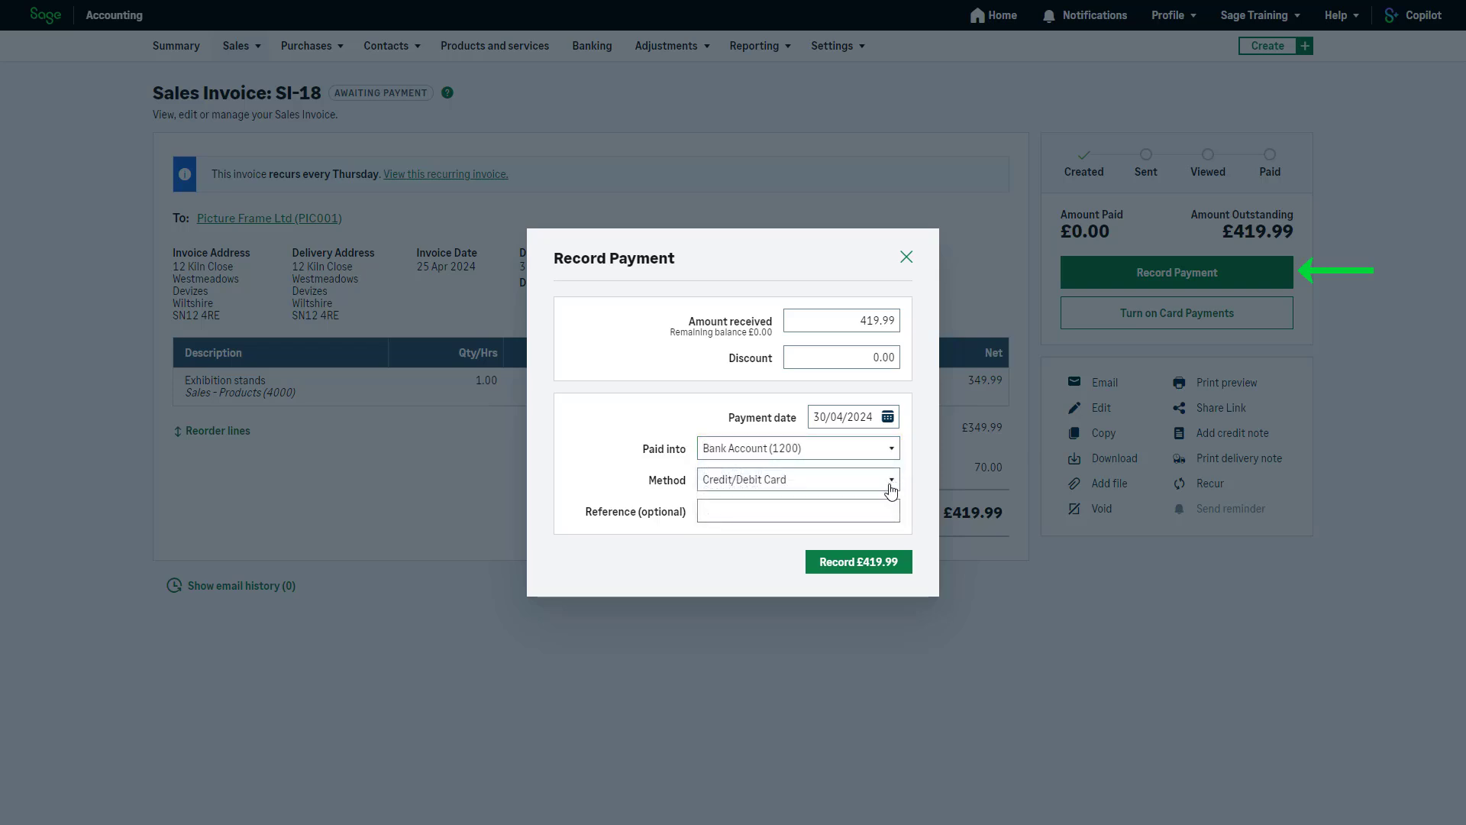
pyautogui.click(890, 569)
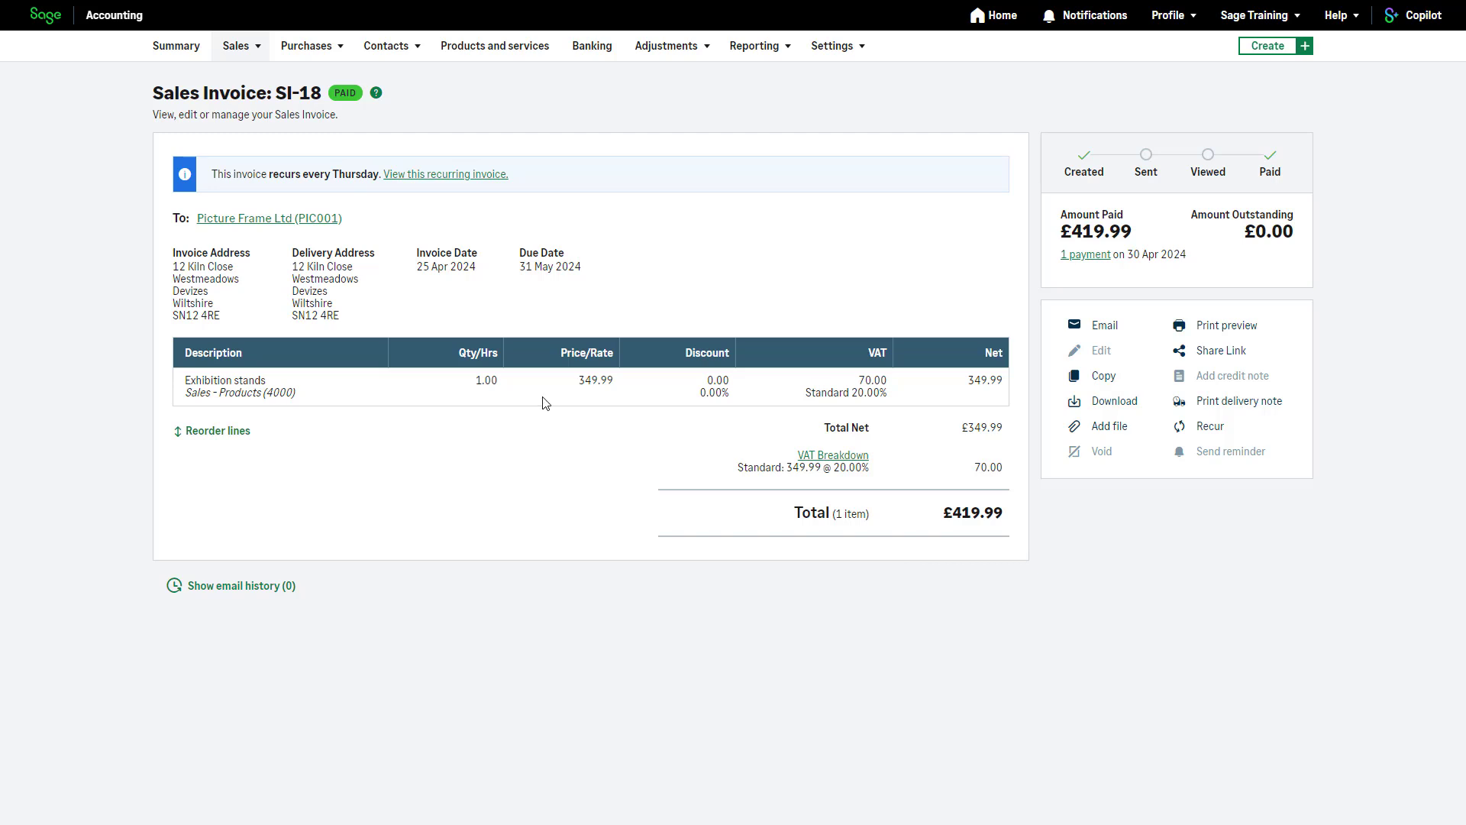
# Select unpaid sales invoices SI-17 and SI-16 in the sales invoices list and save one customer receipt allocated to both.
pyautogui.click(245, 51)
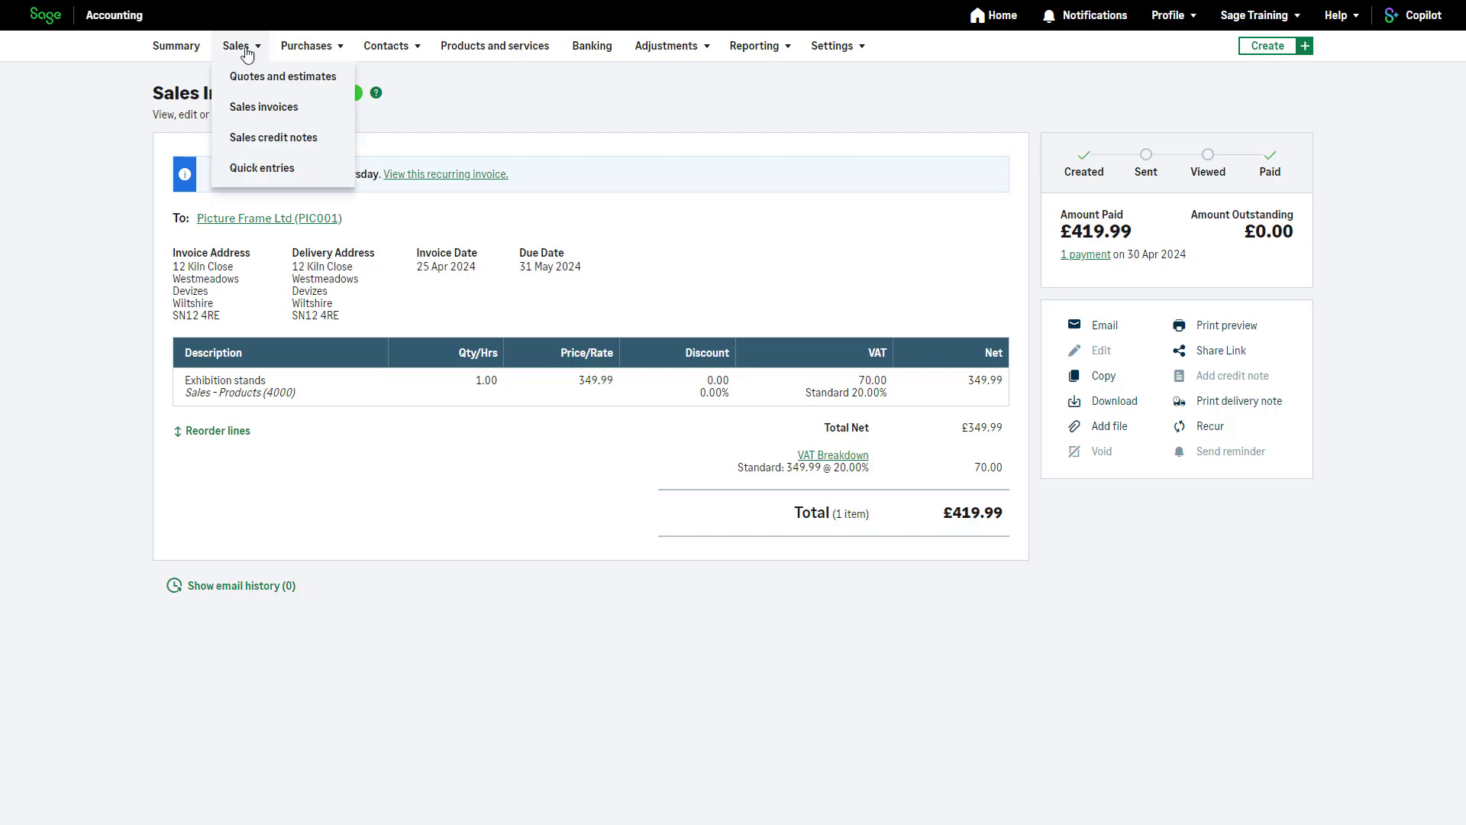
pyautogui.click(260, 120)
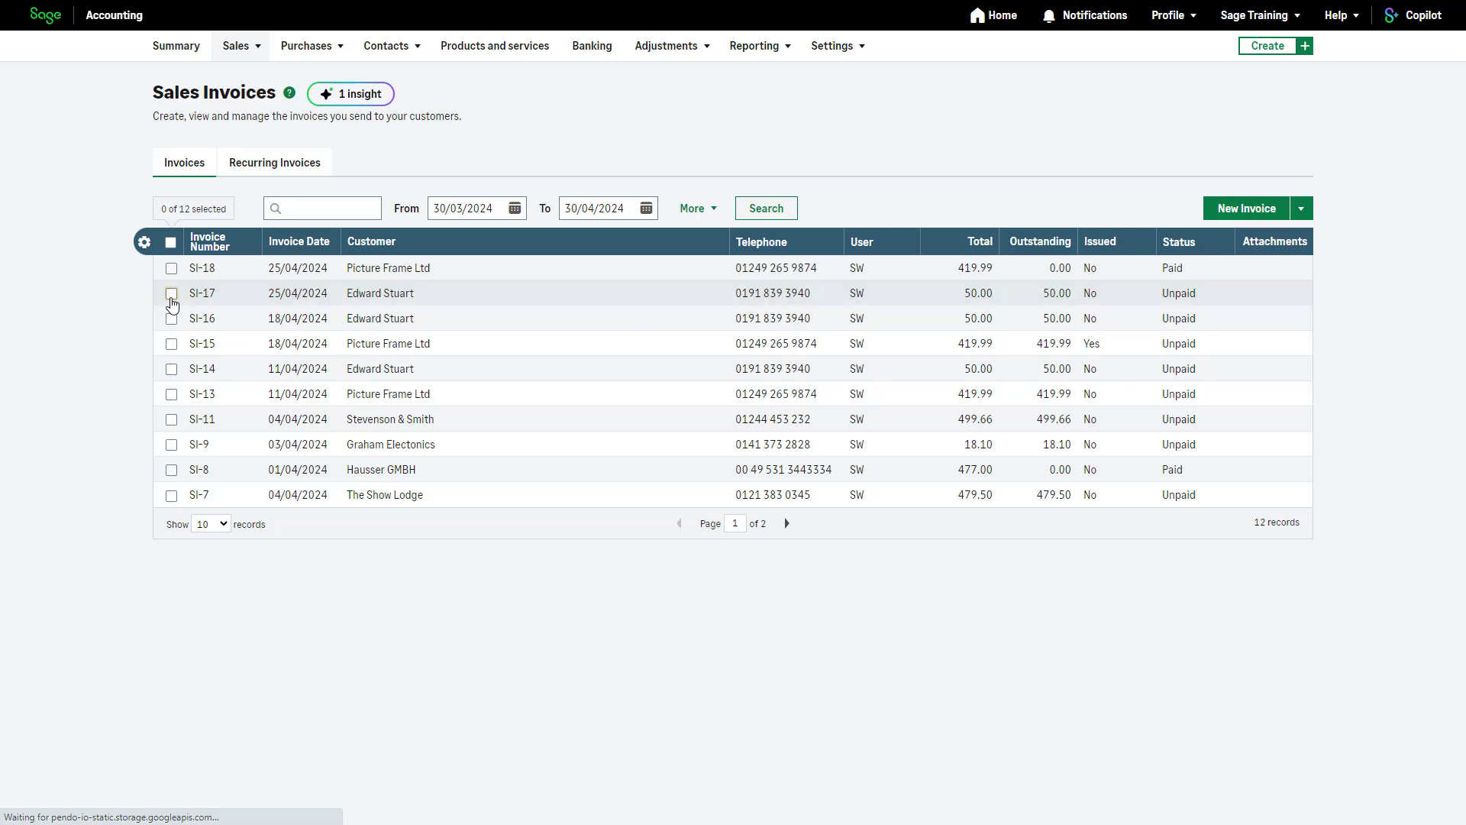
pyautogui.click(171, 295)
pyautogui.click(171, 319)
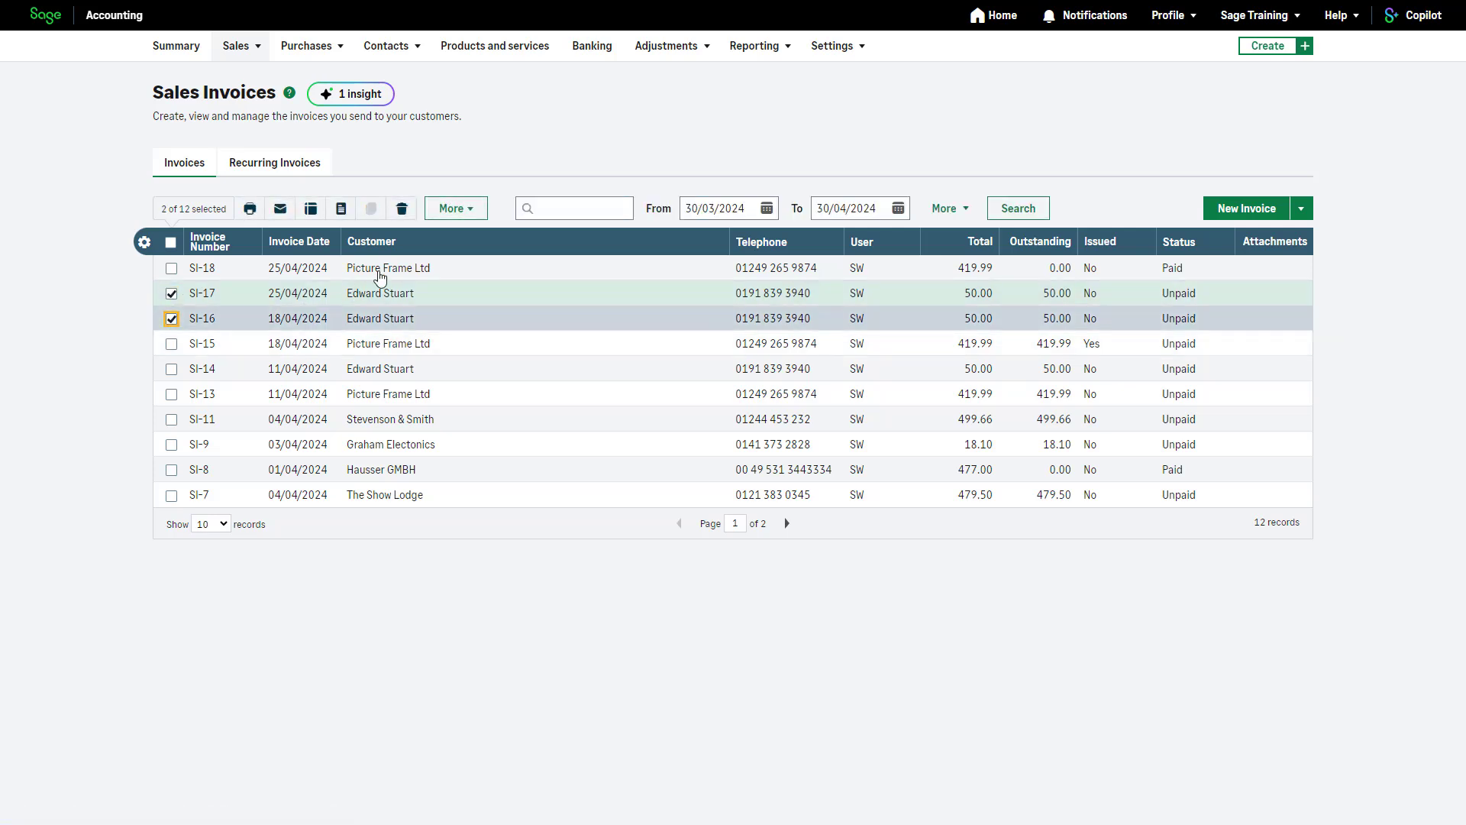
pyautogui.click(451, 208)
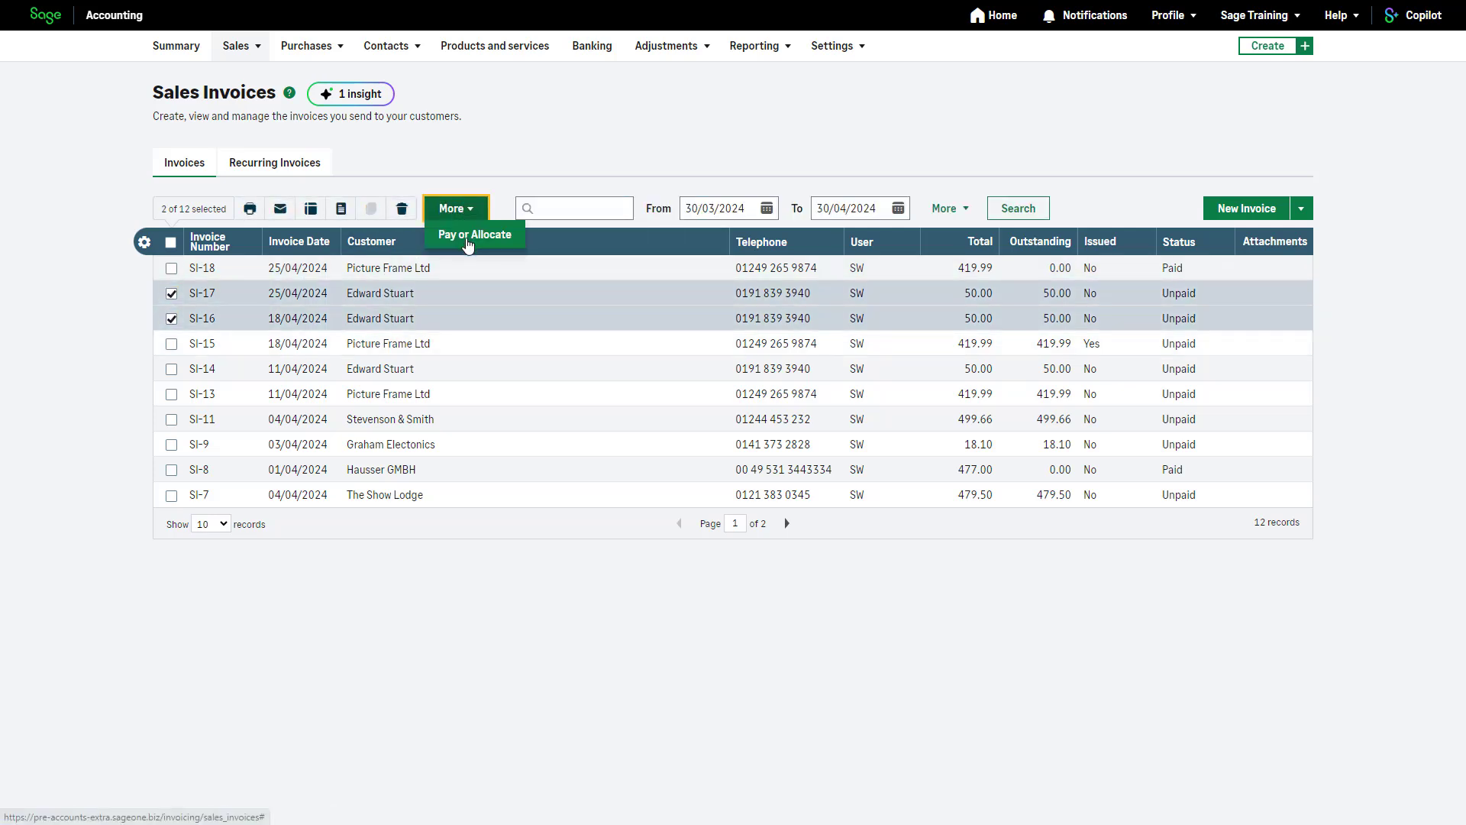
pyautogui.click(468, 243)
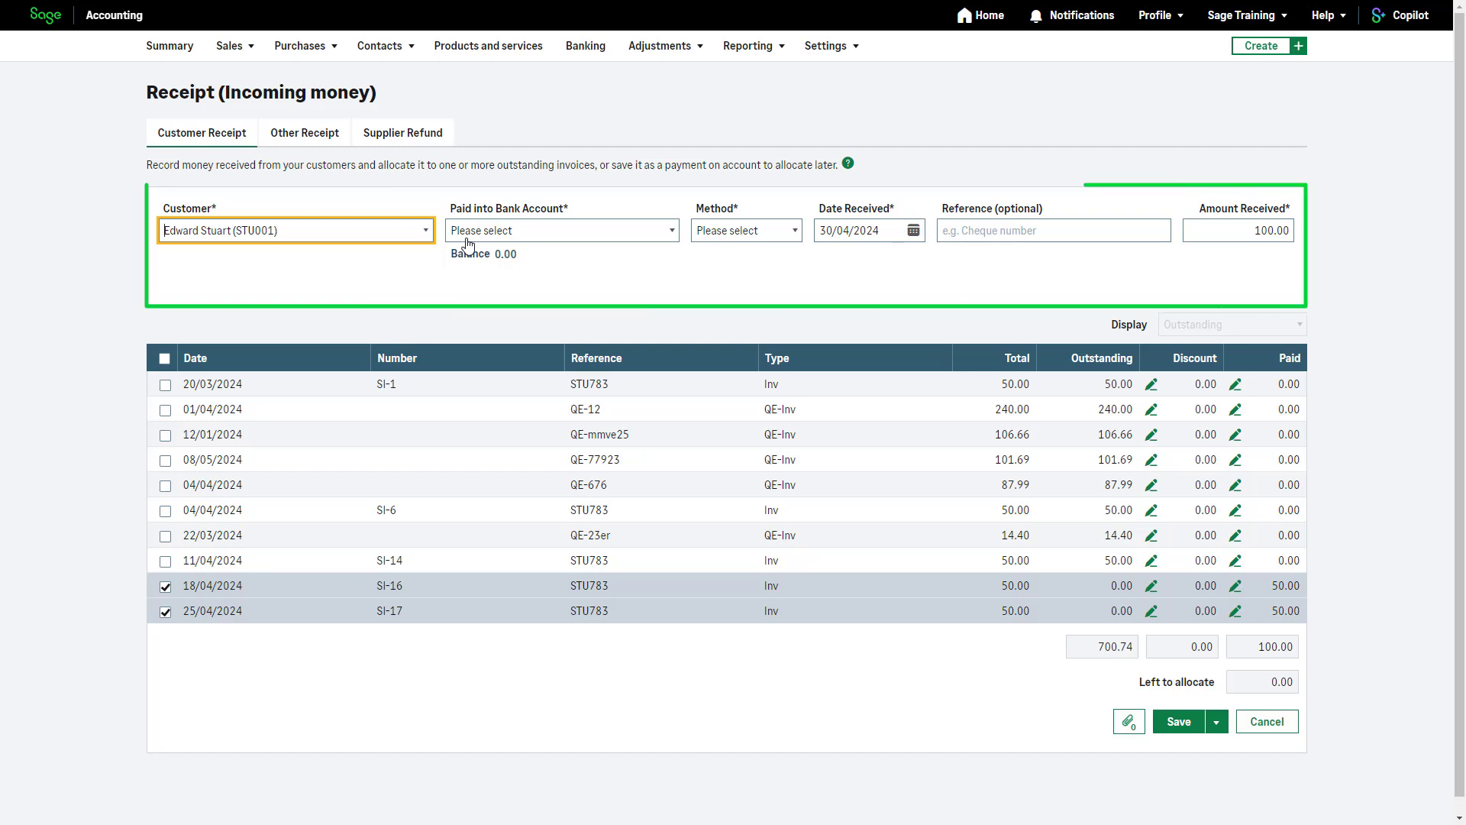
pyautogui.click(1175, 728)
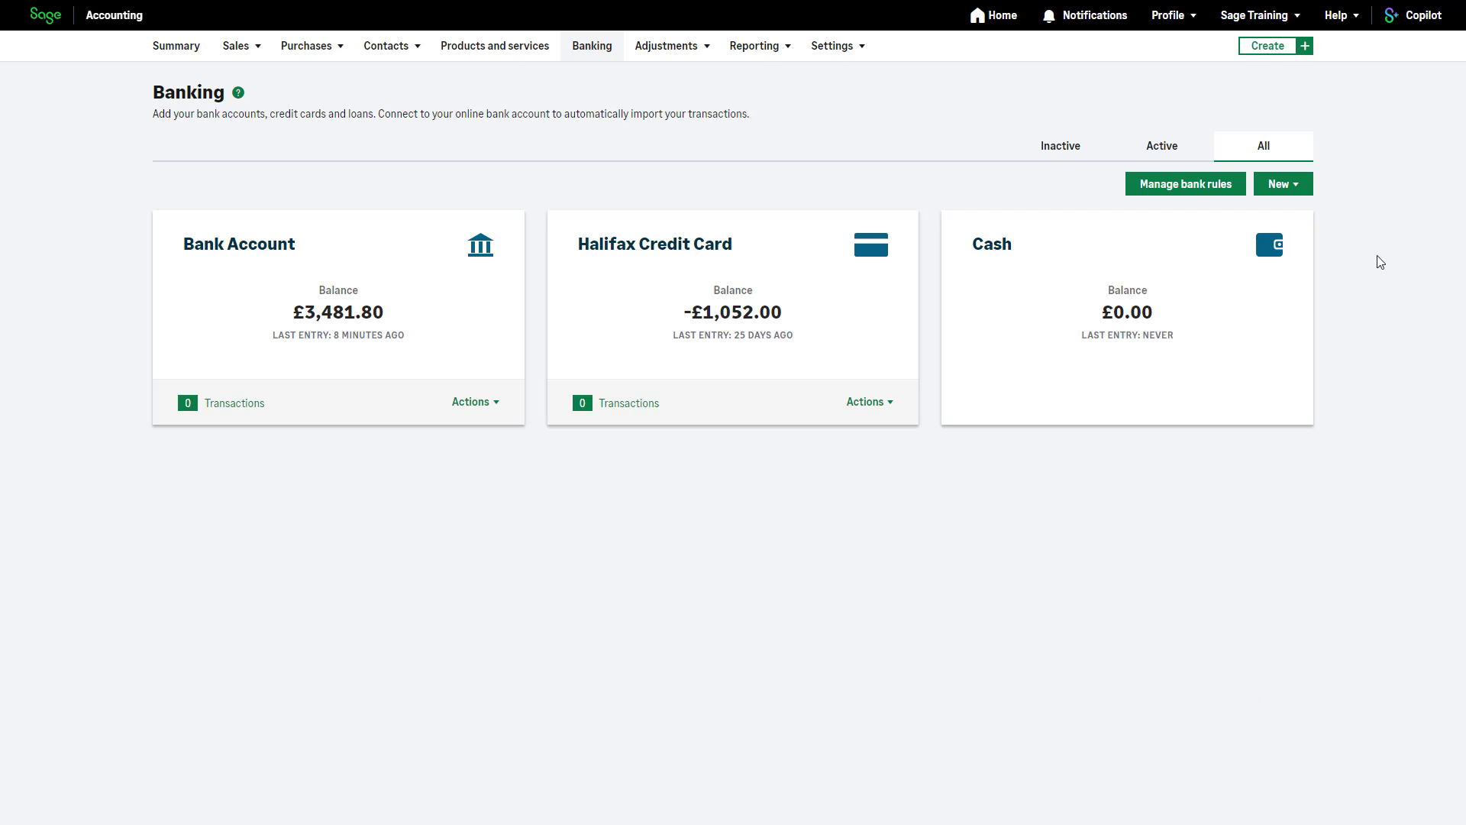
# Record a 50.00 John Smith Studios receipt into 1200 - Bank Account by Credit/Debit Card, dated 27/04/2024, reference QE-yu67, as a payment on account.
pyautogui.click(1297, 184)
pyautogui.click(1293, 244)
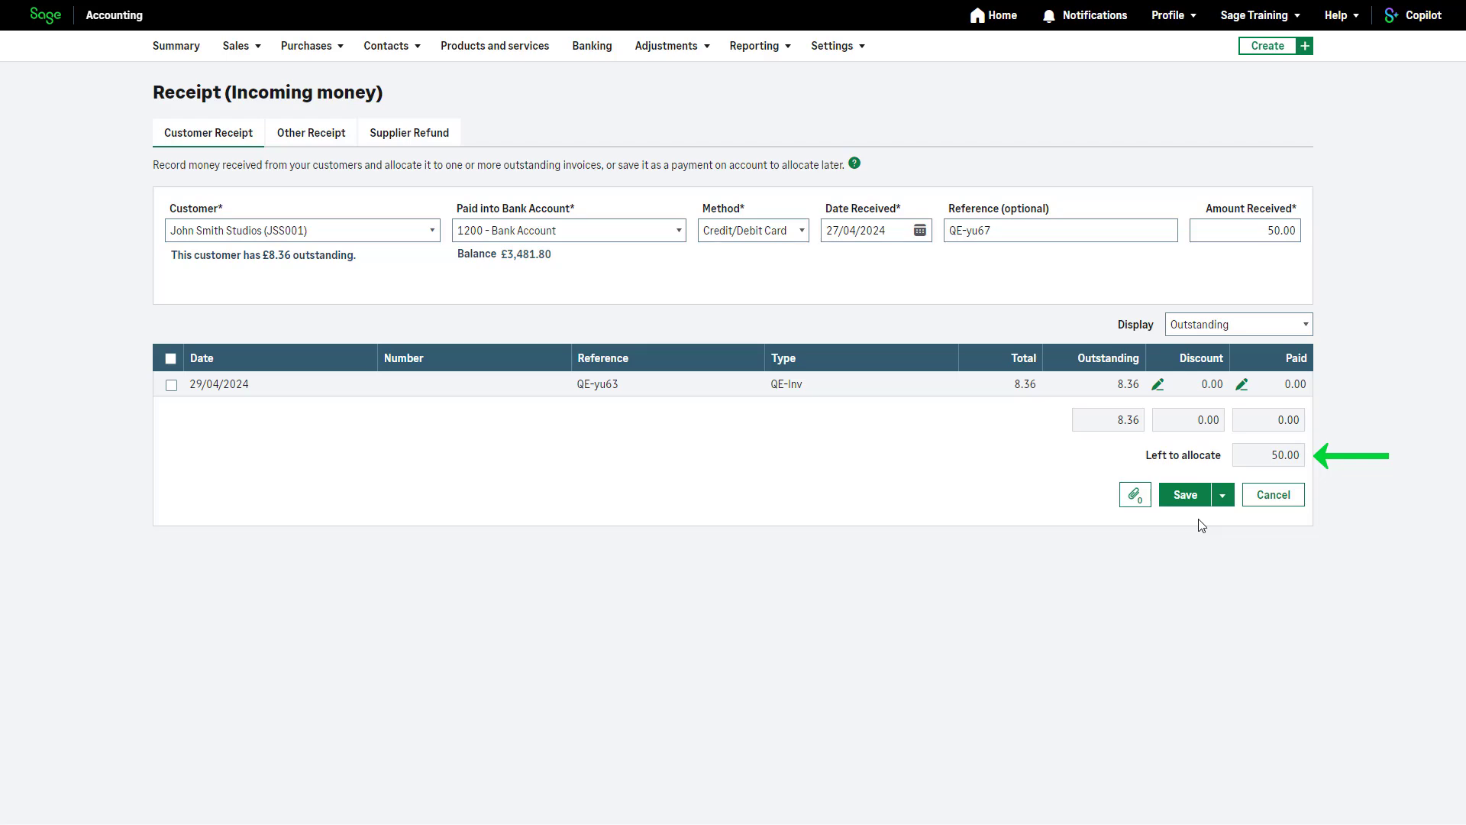
pyautogui.click(1194, 503)
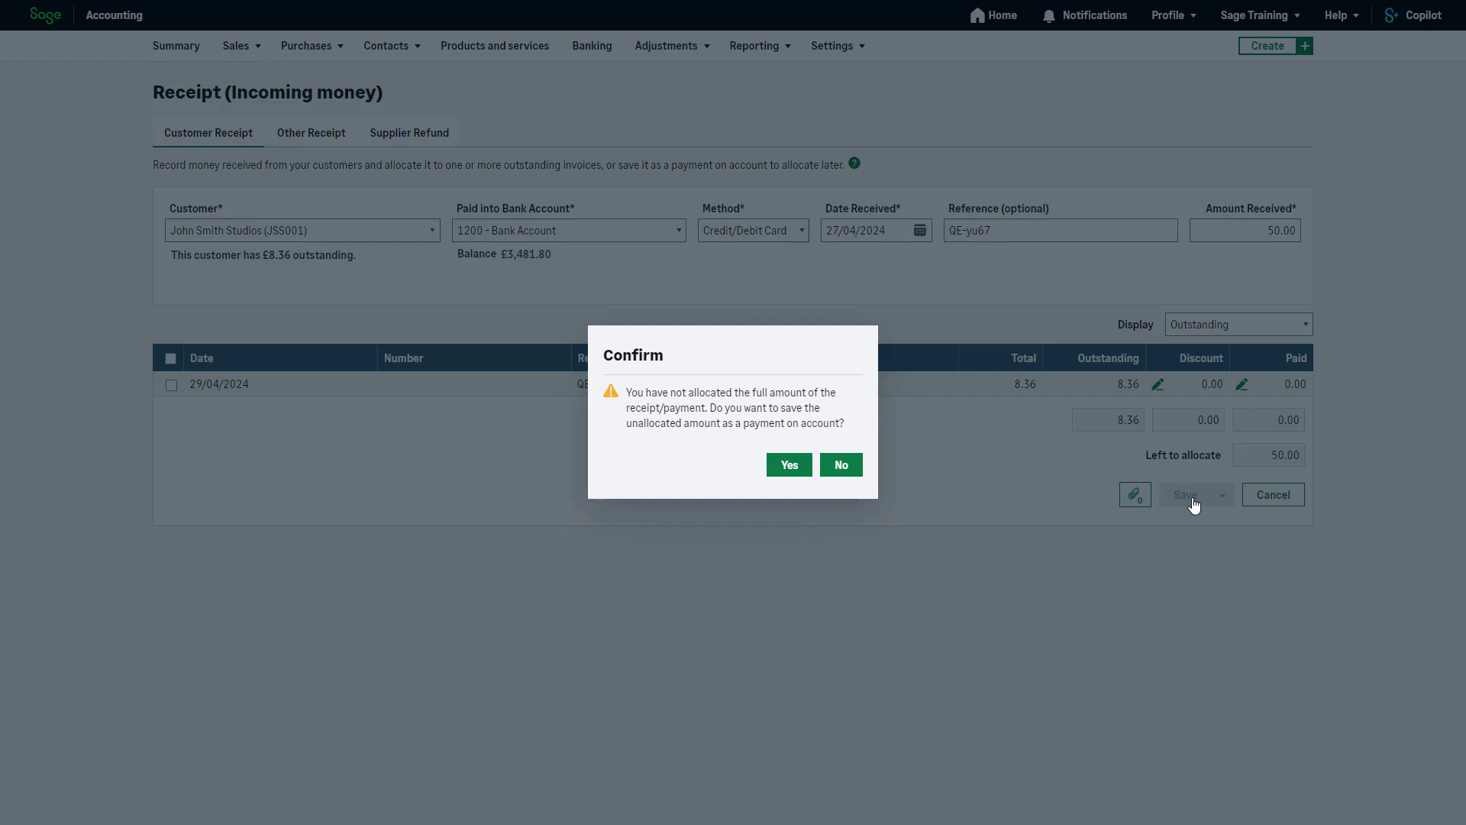
pyautogui.click(798, 464)
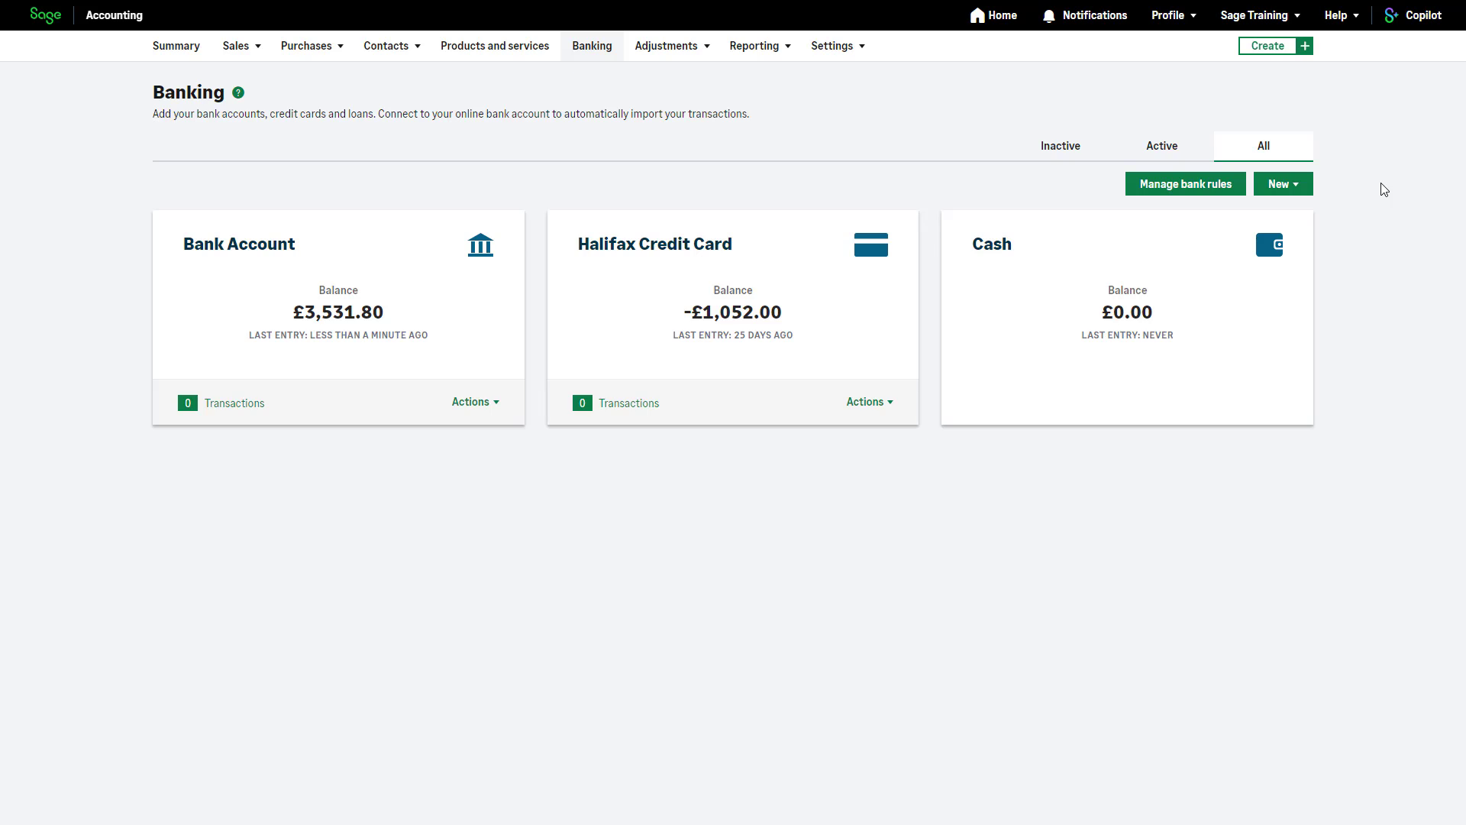
# Start a 100.00 other receipt into 1200 - Bank Account by Credit/Debit Card, leaving the customer blank and using ledger account 4900 - Other income.
pyautogui.click(1298, 187)
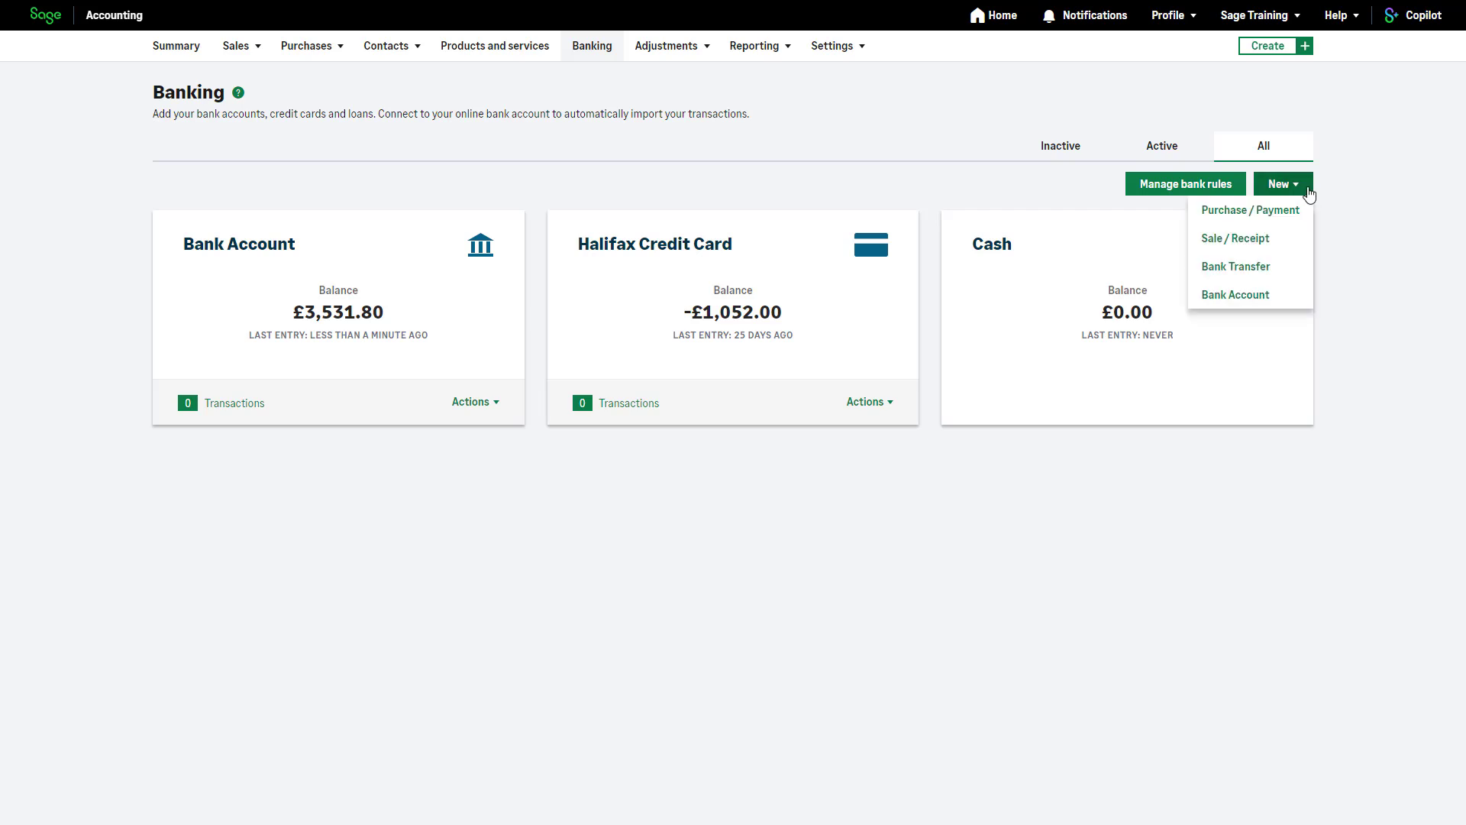
pyautogui.click(1300, 240)
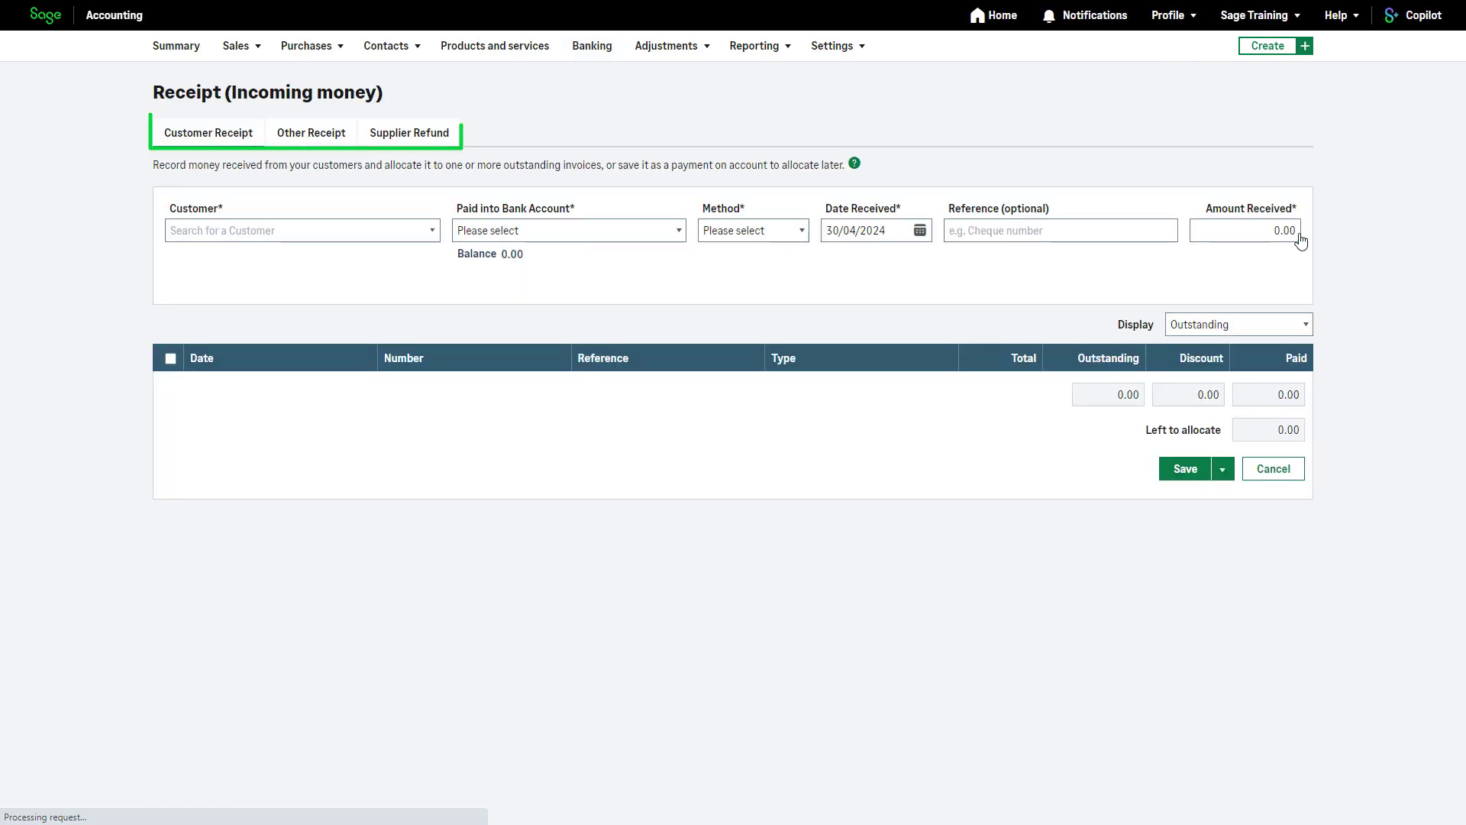
pyautogui.click(316, 134)
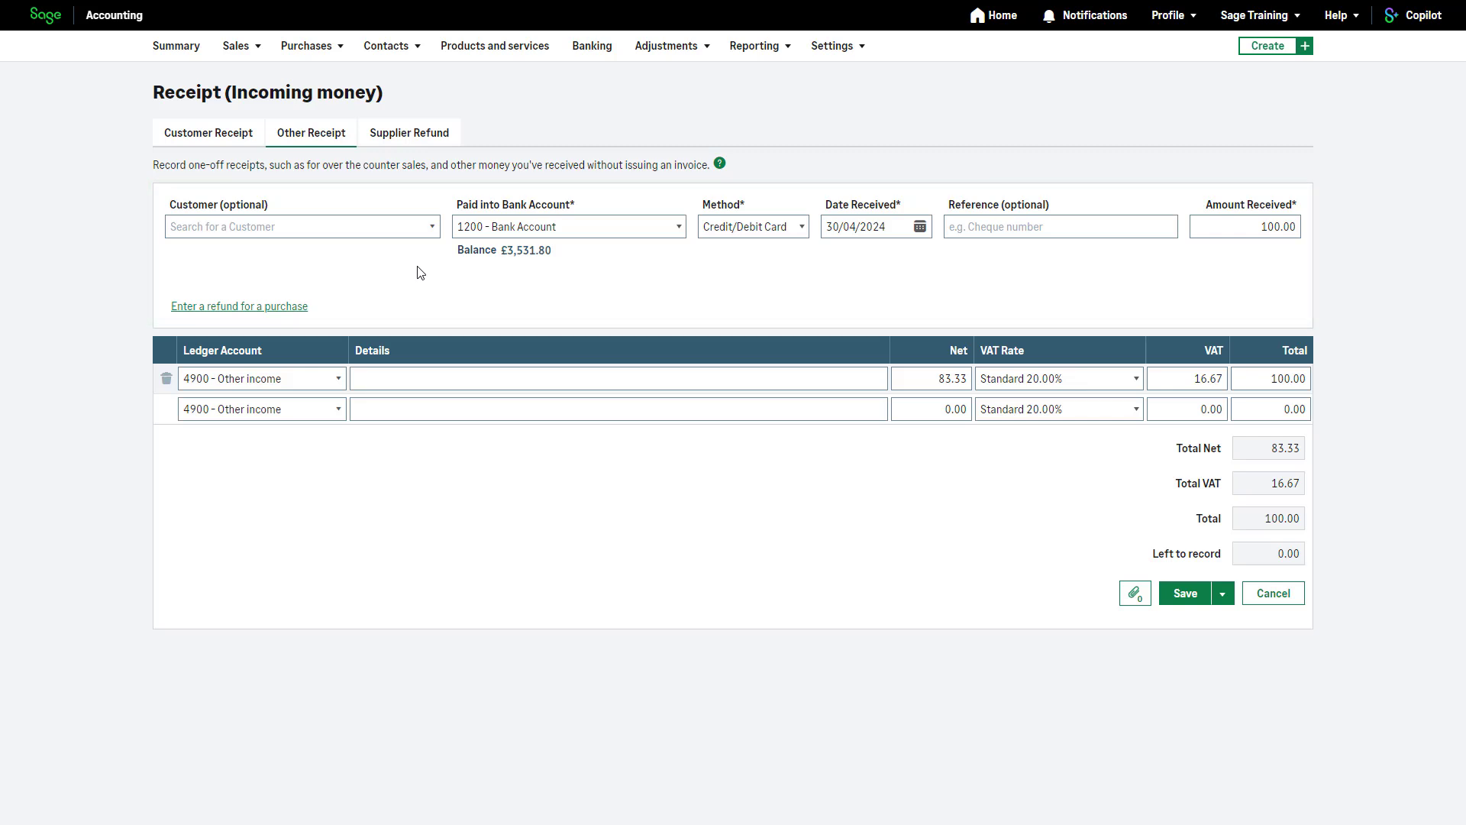
pyautogui.click(428, 229)
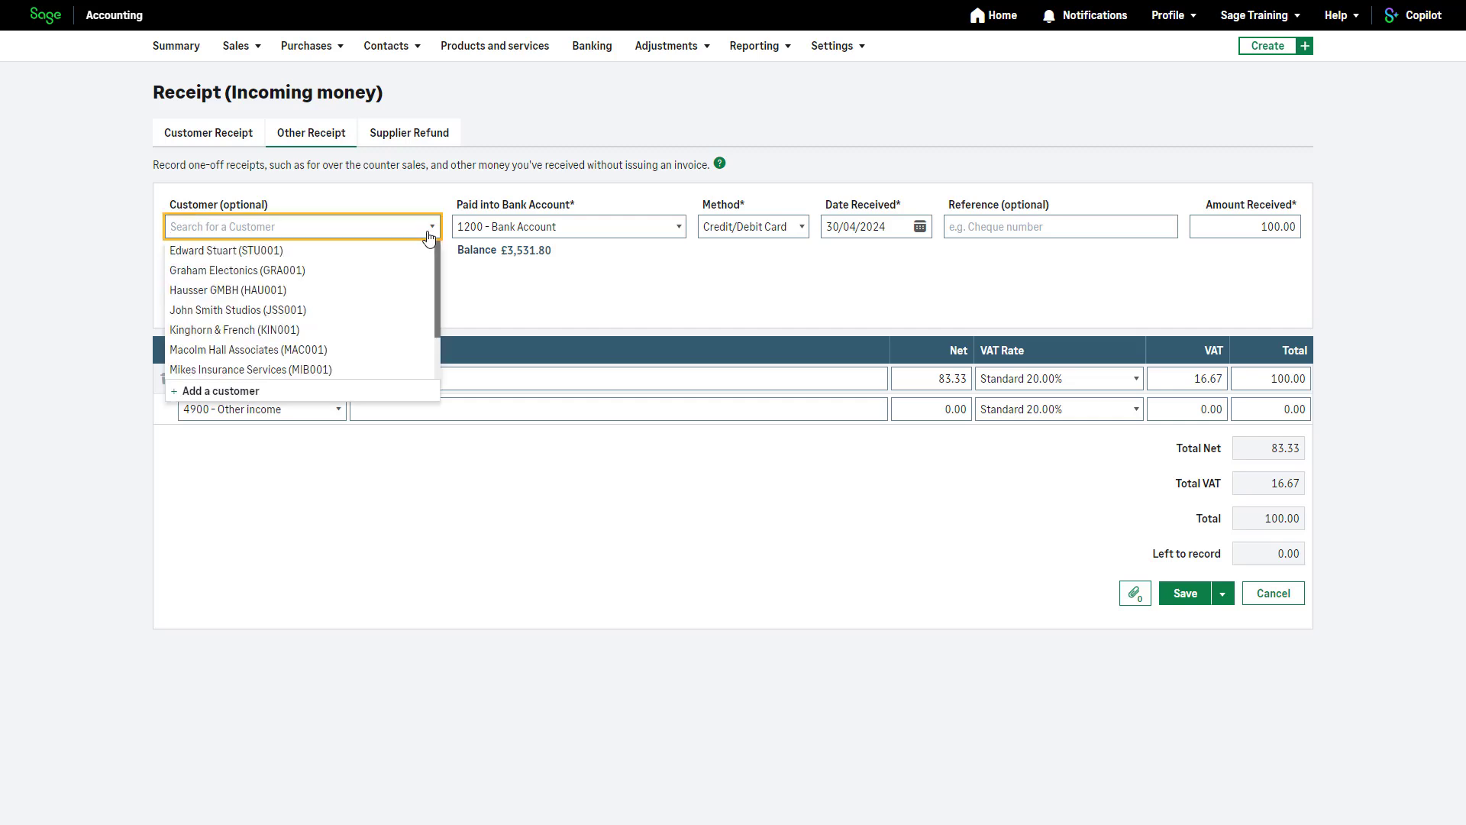
pyautogui.click(482, 287)
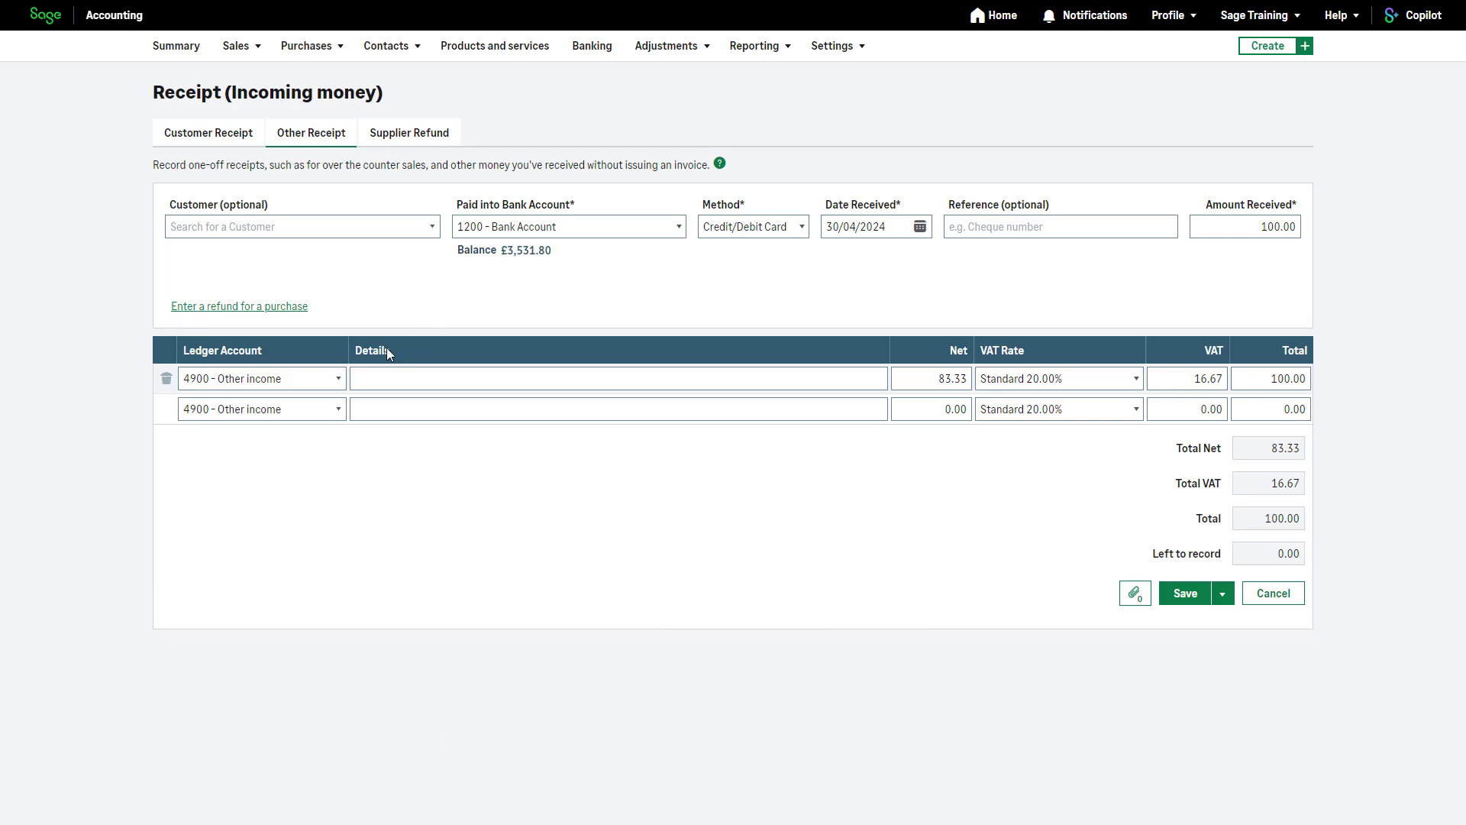
pyautogui.click(338, 380)
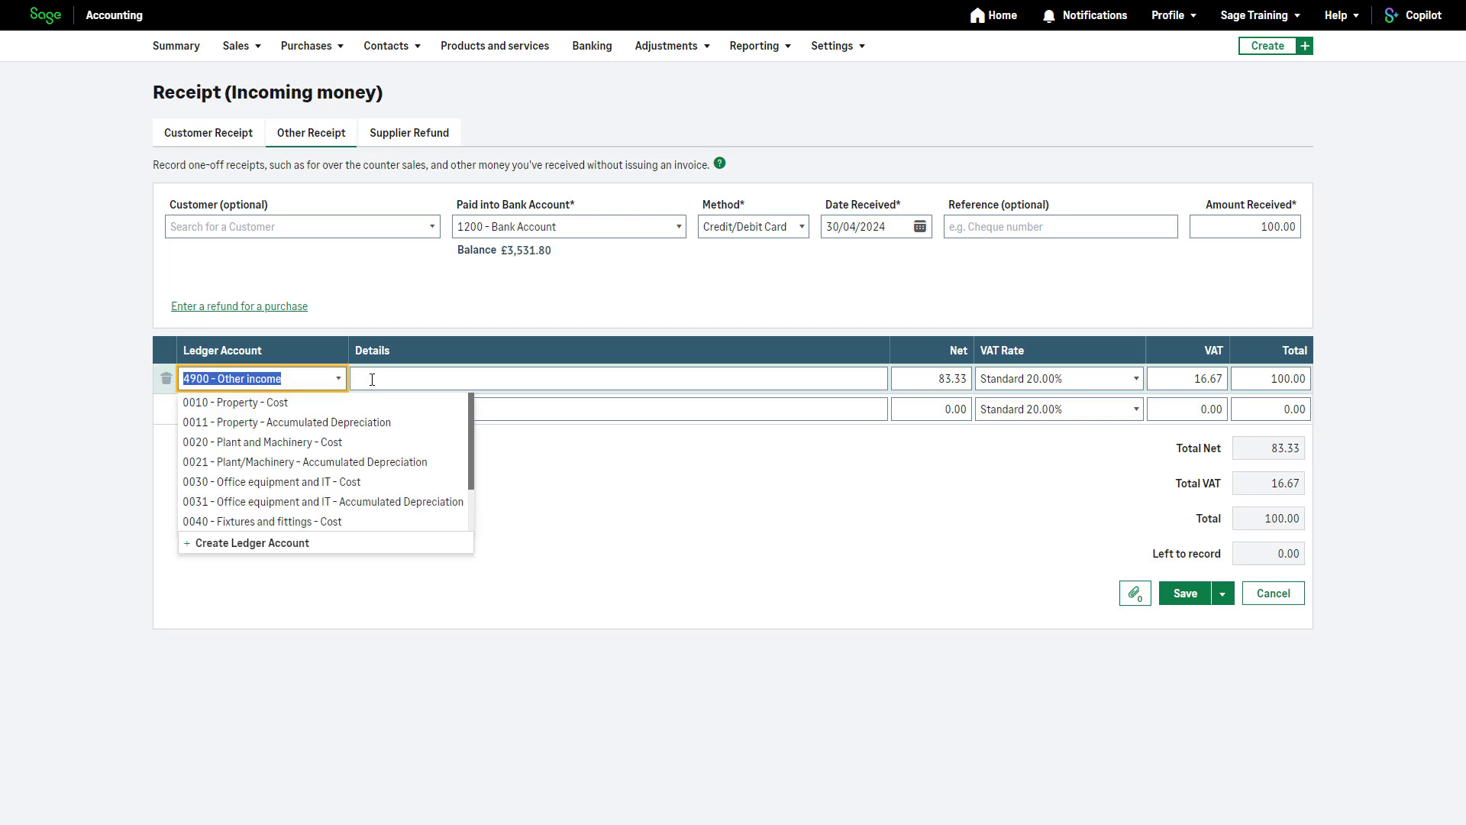
pyautogui.click(372, 379)
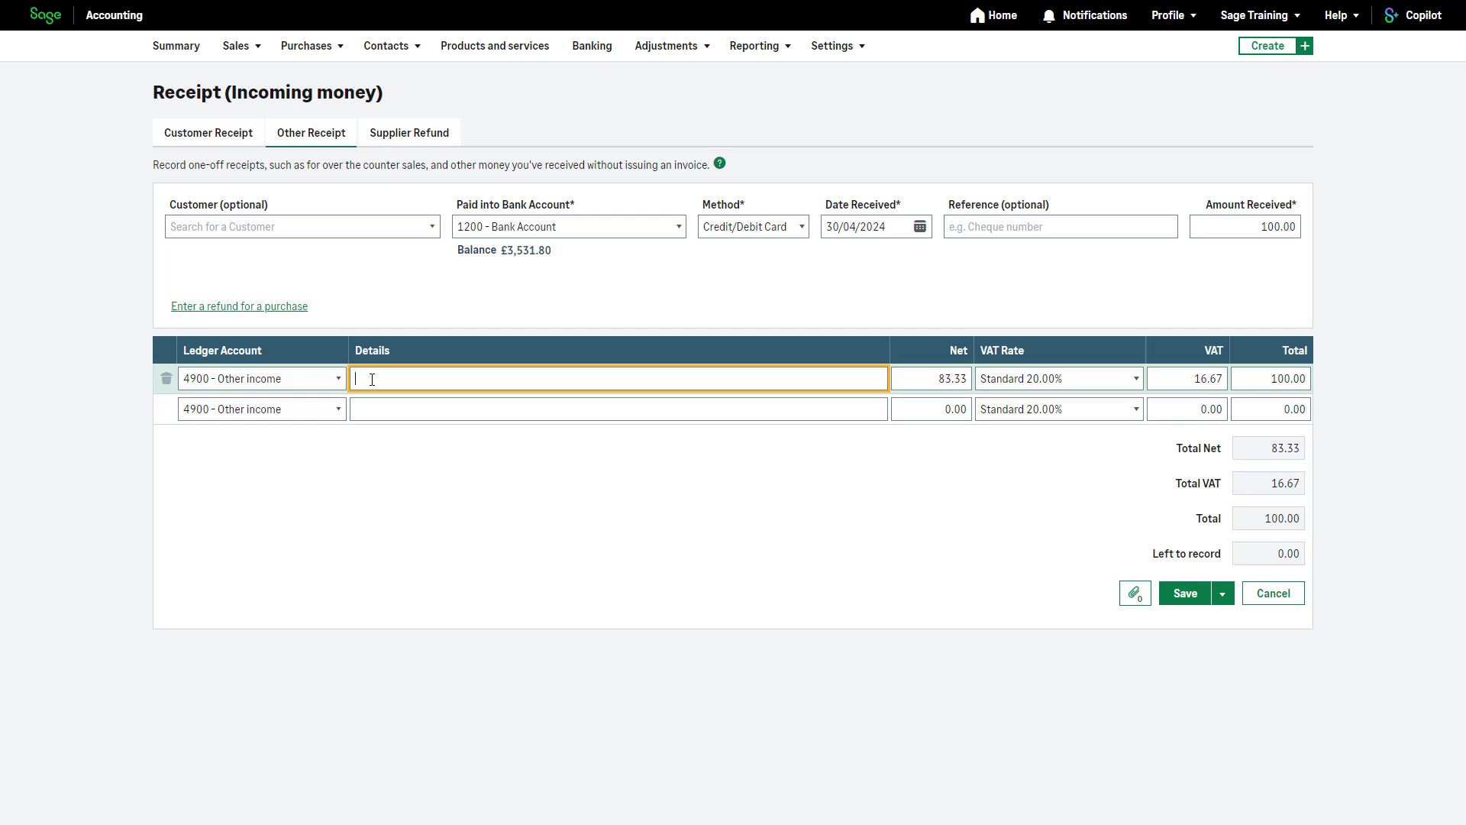
pyautogui.click(498, 513)
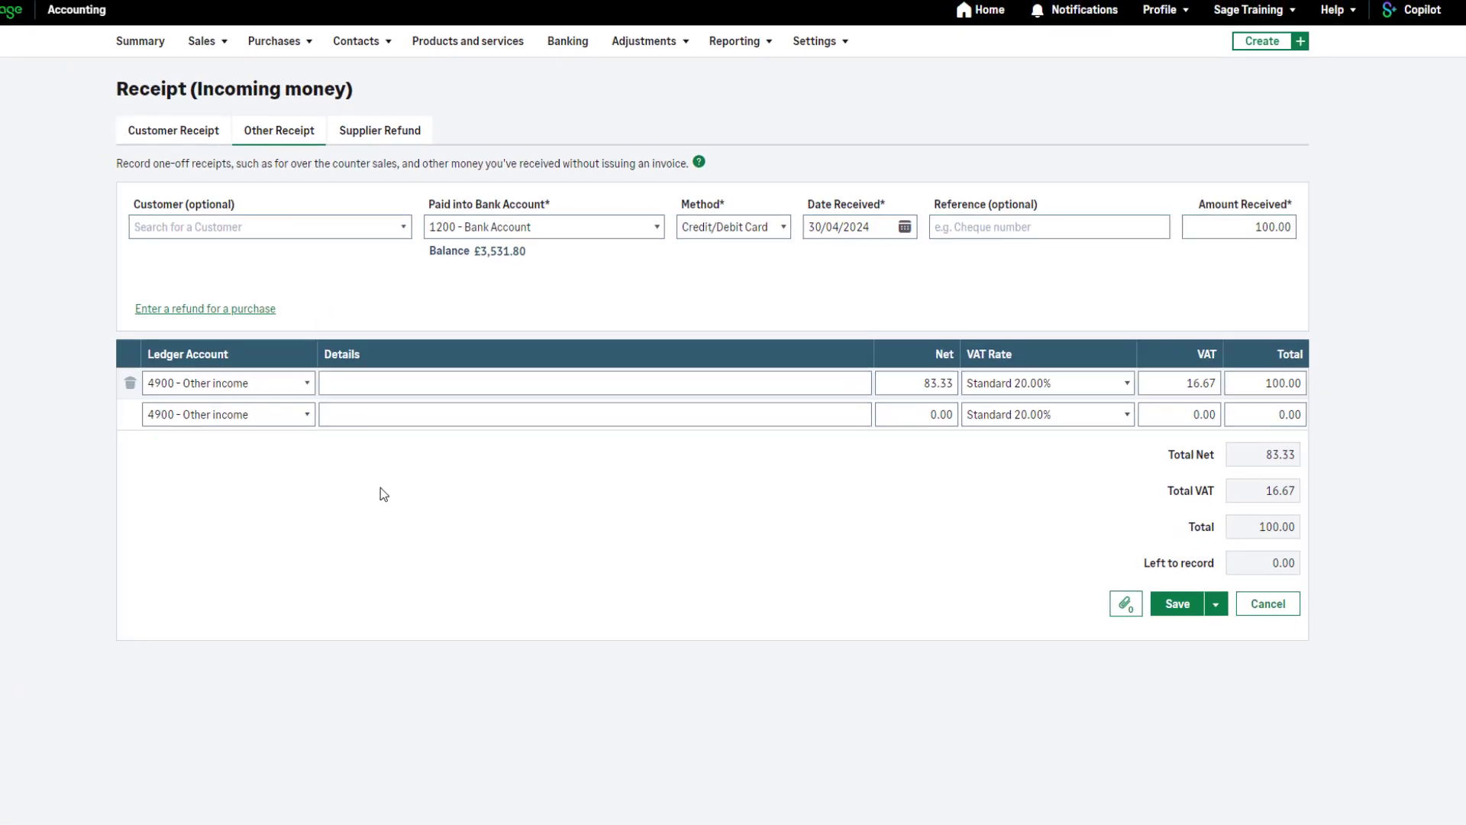
# Add a second receipt line for ledger account 4901 - Zero Rated Sales with a total of 20.00.
pyautogui.click(336, 413)
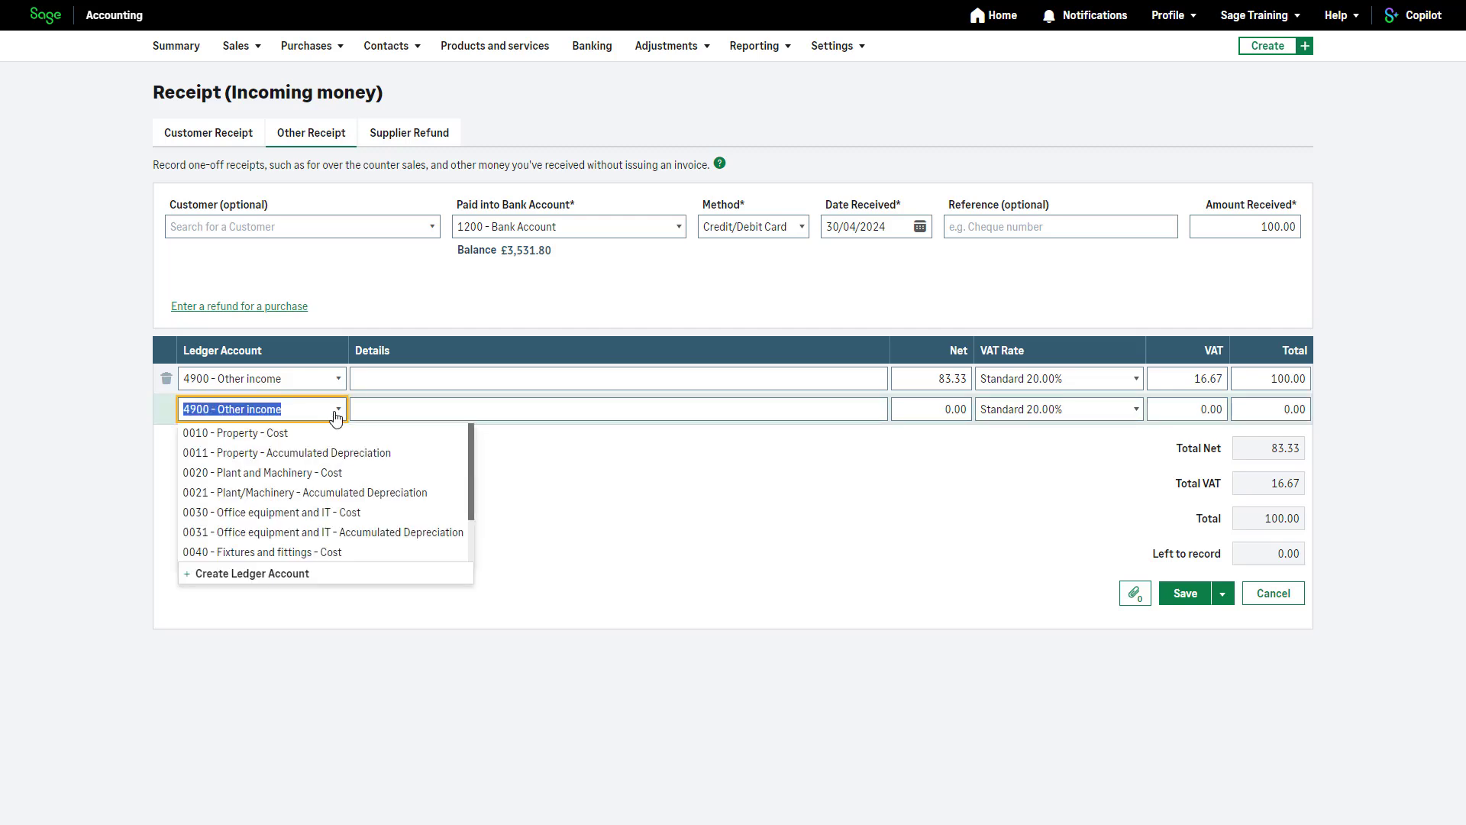
pyautogui.write('4901')
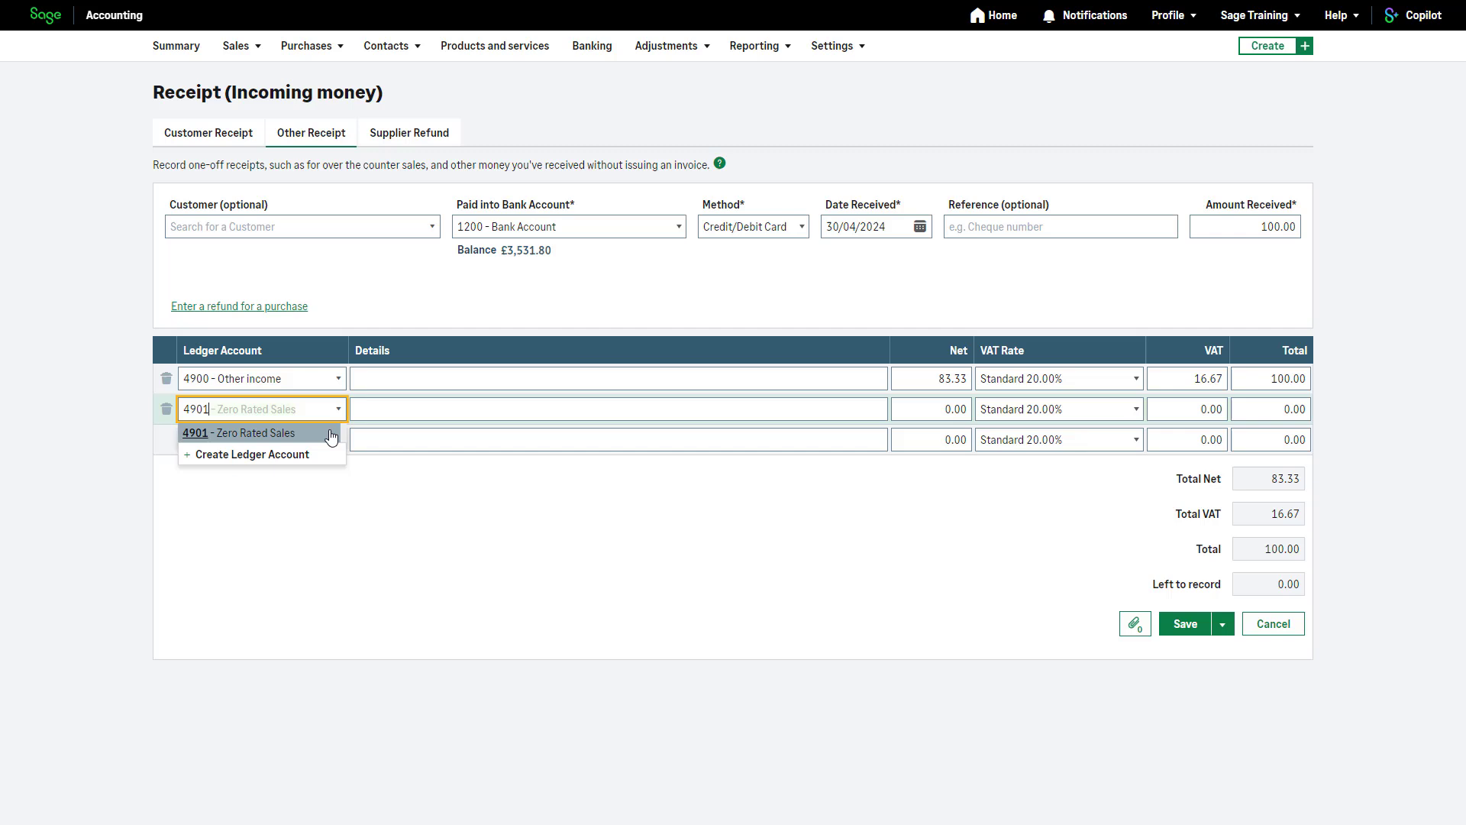
pyautogui.click(330, 434)
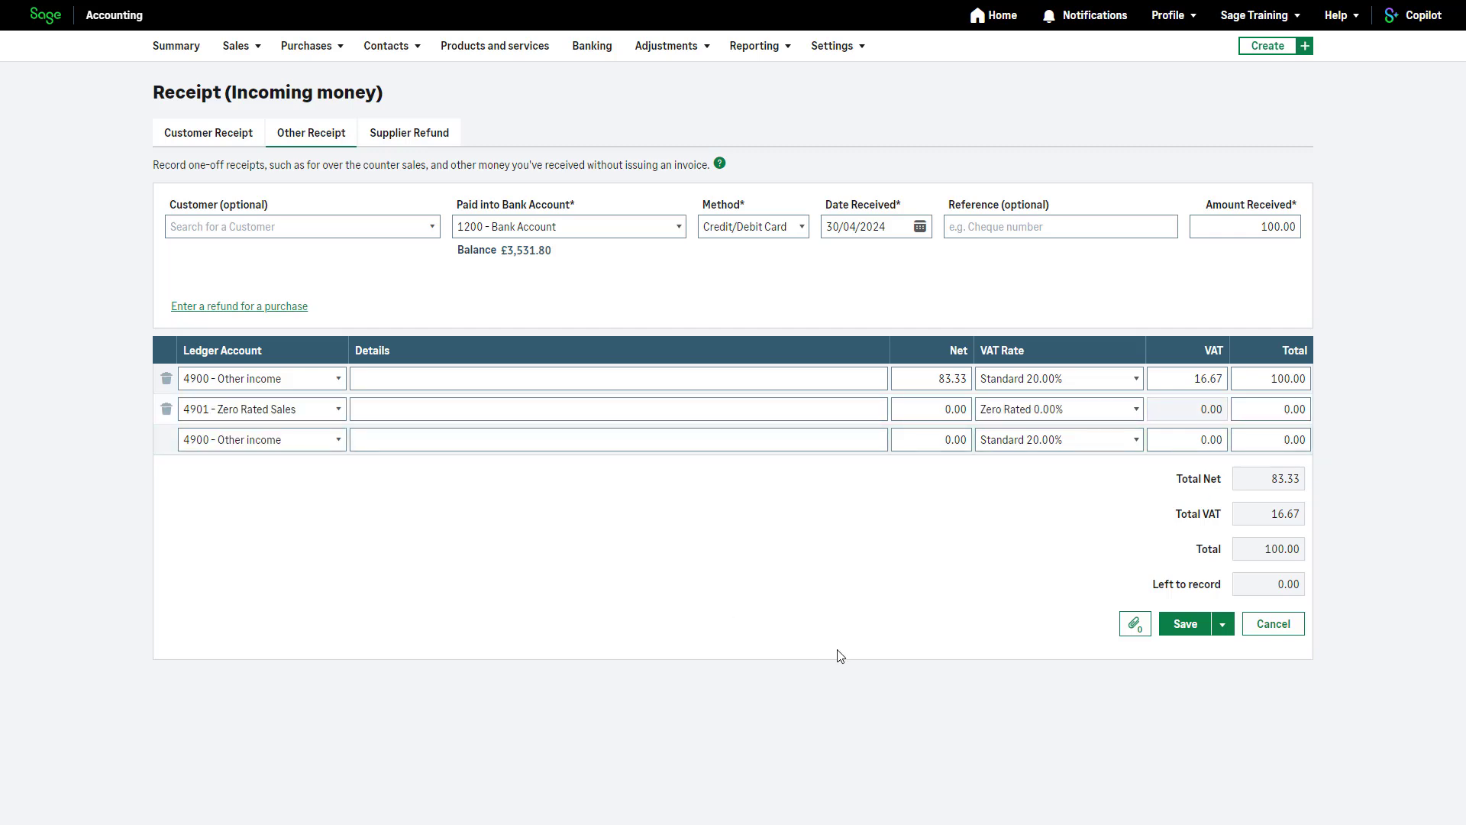
pyautogui.click(1274, 402)
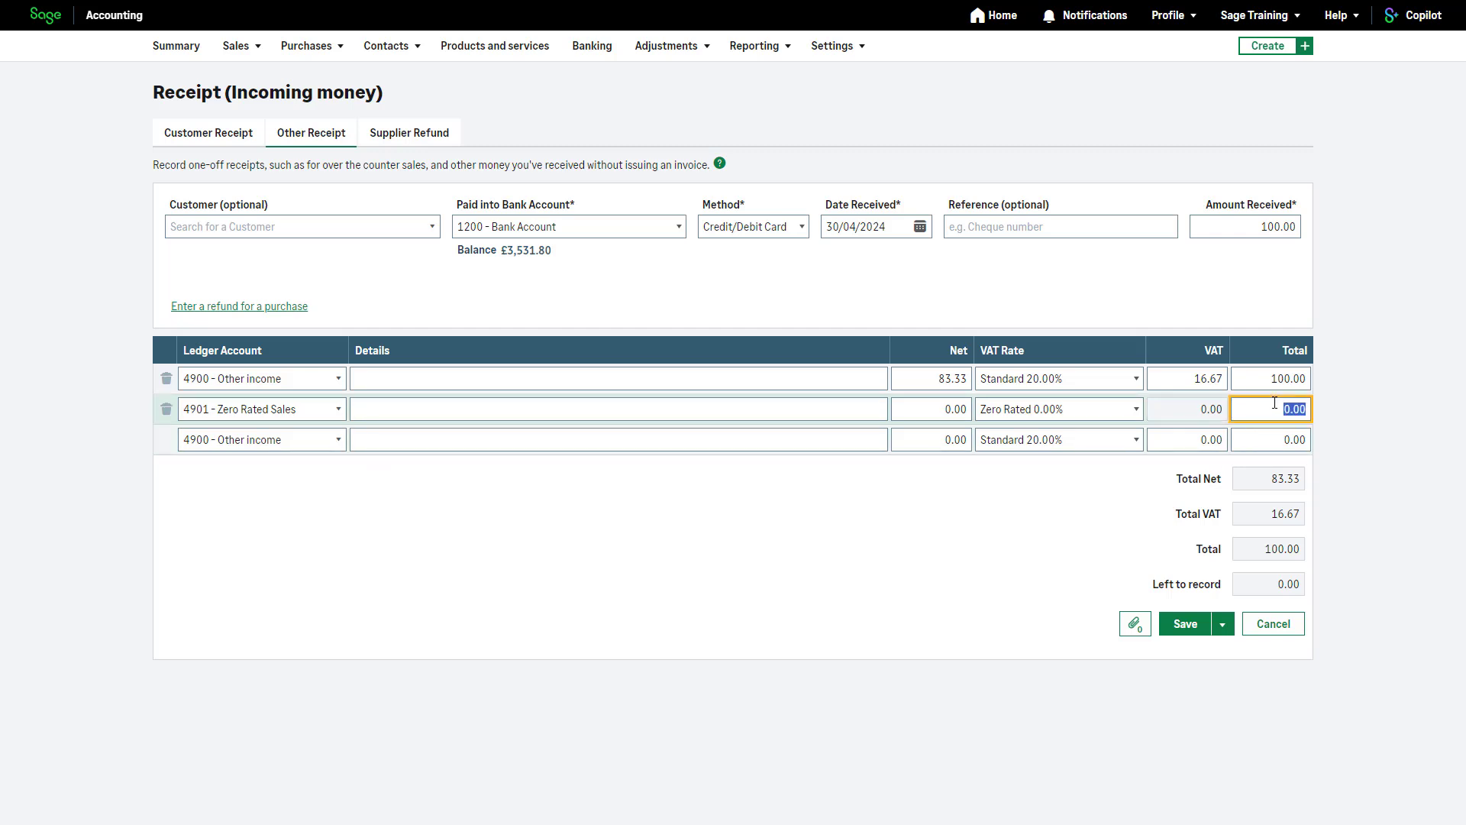
pyautogui.write('20')
pyautogui.click(1382, 454)
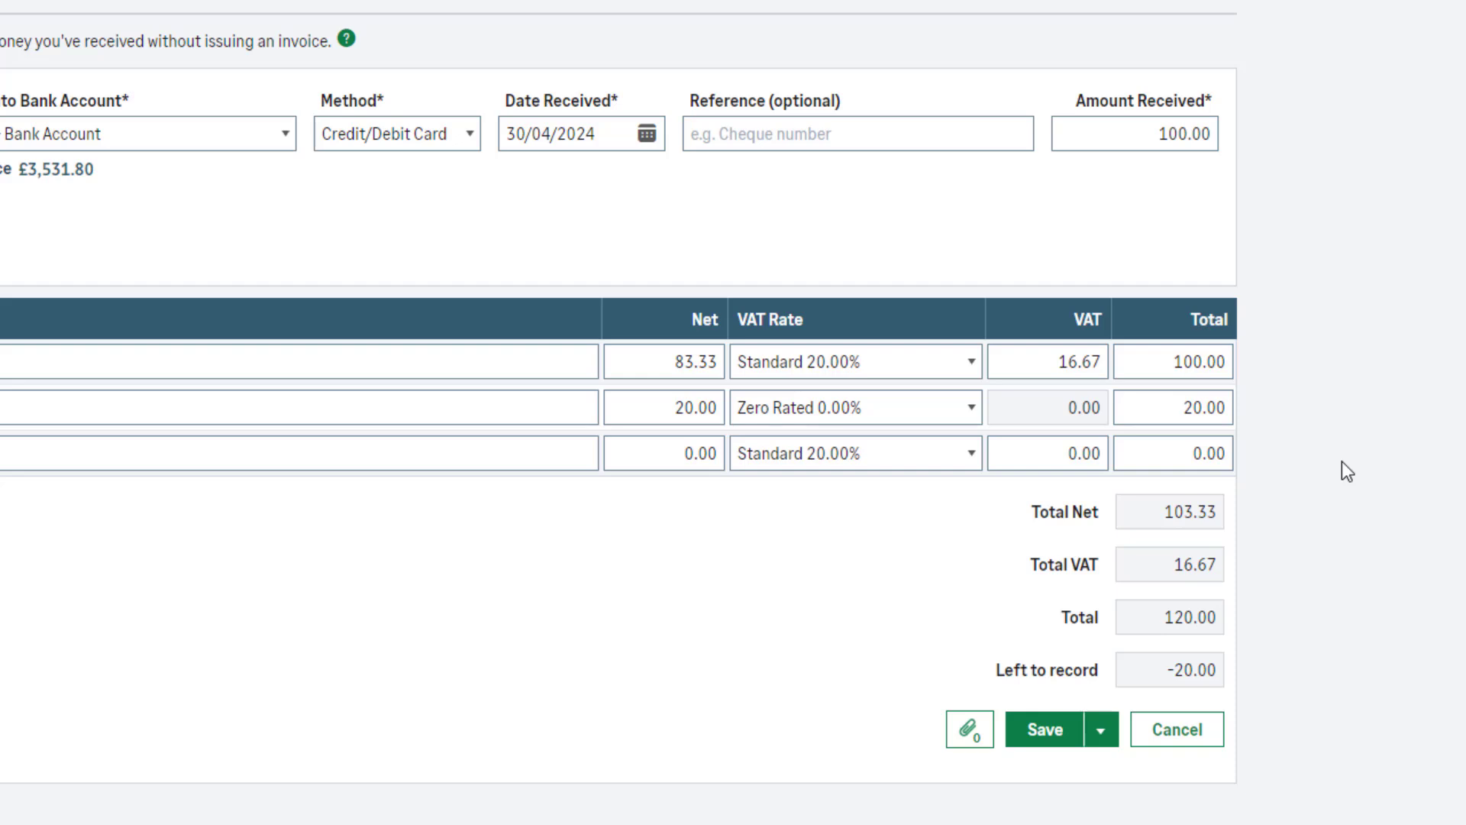
# Set the 4900 - Other income line's total to 80.00 and open the receipt's additional save options.
pyautogui.moveTo(1175, 361); pyautogui.dragTo(1230, 361)
pyautogui.write('80')
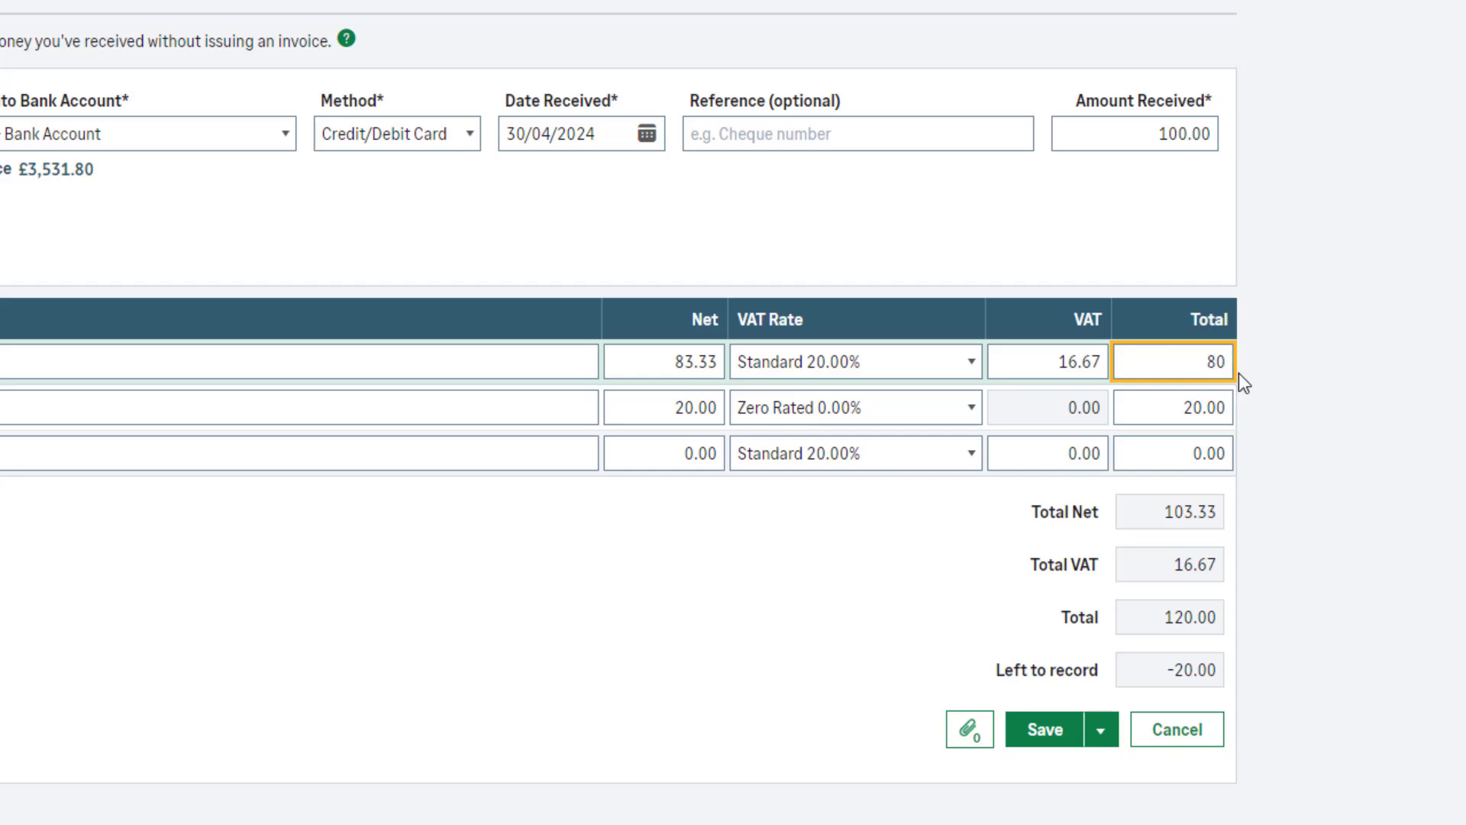
pyautogui.click(1309, 425)
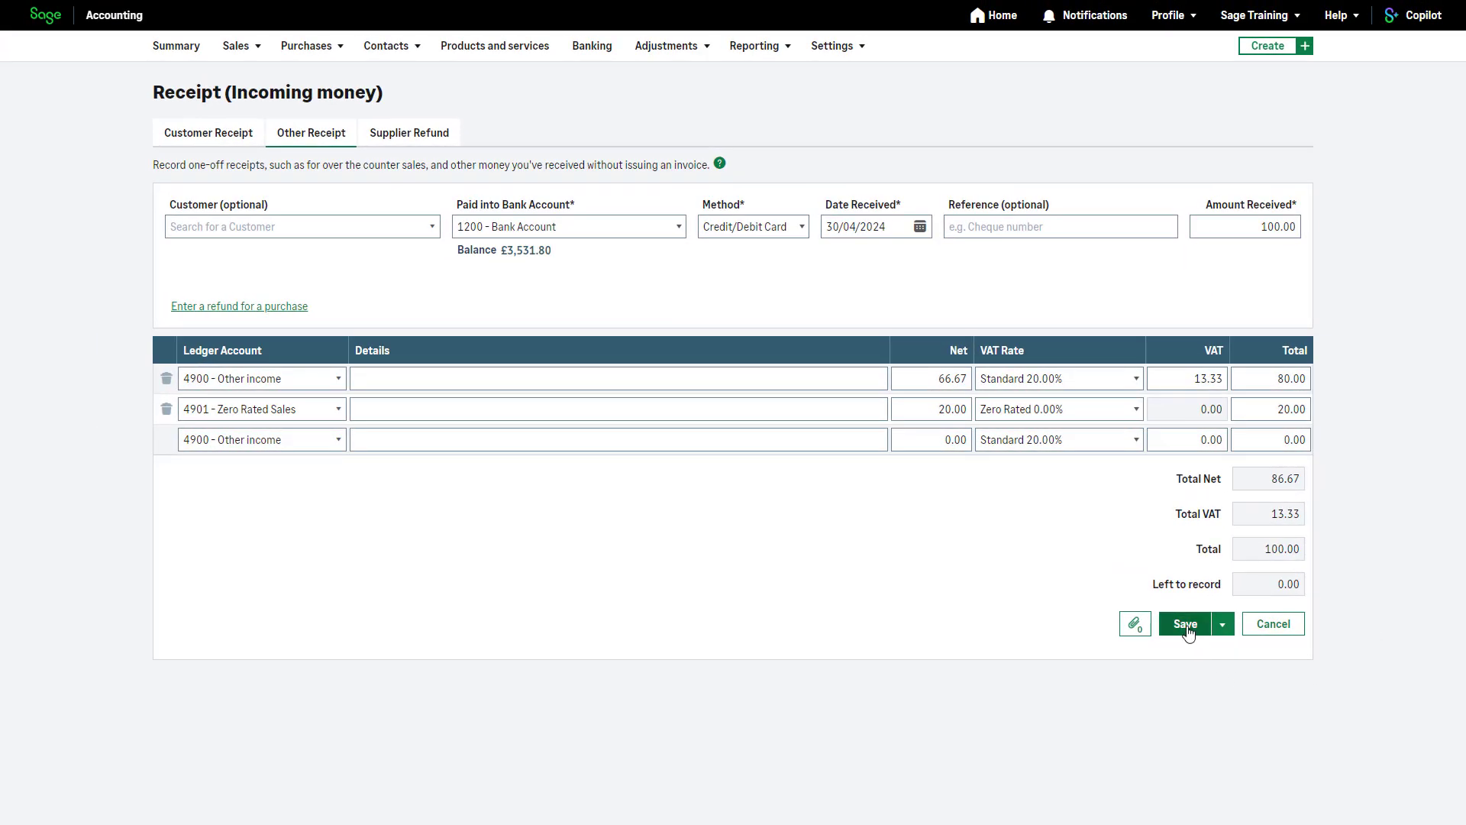
pyautogui.click(1222, 624)
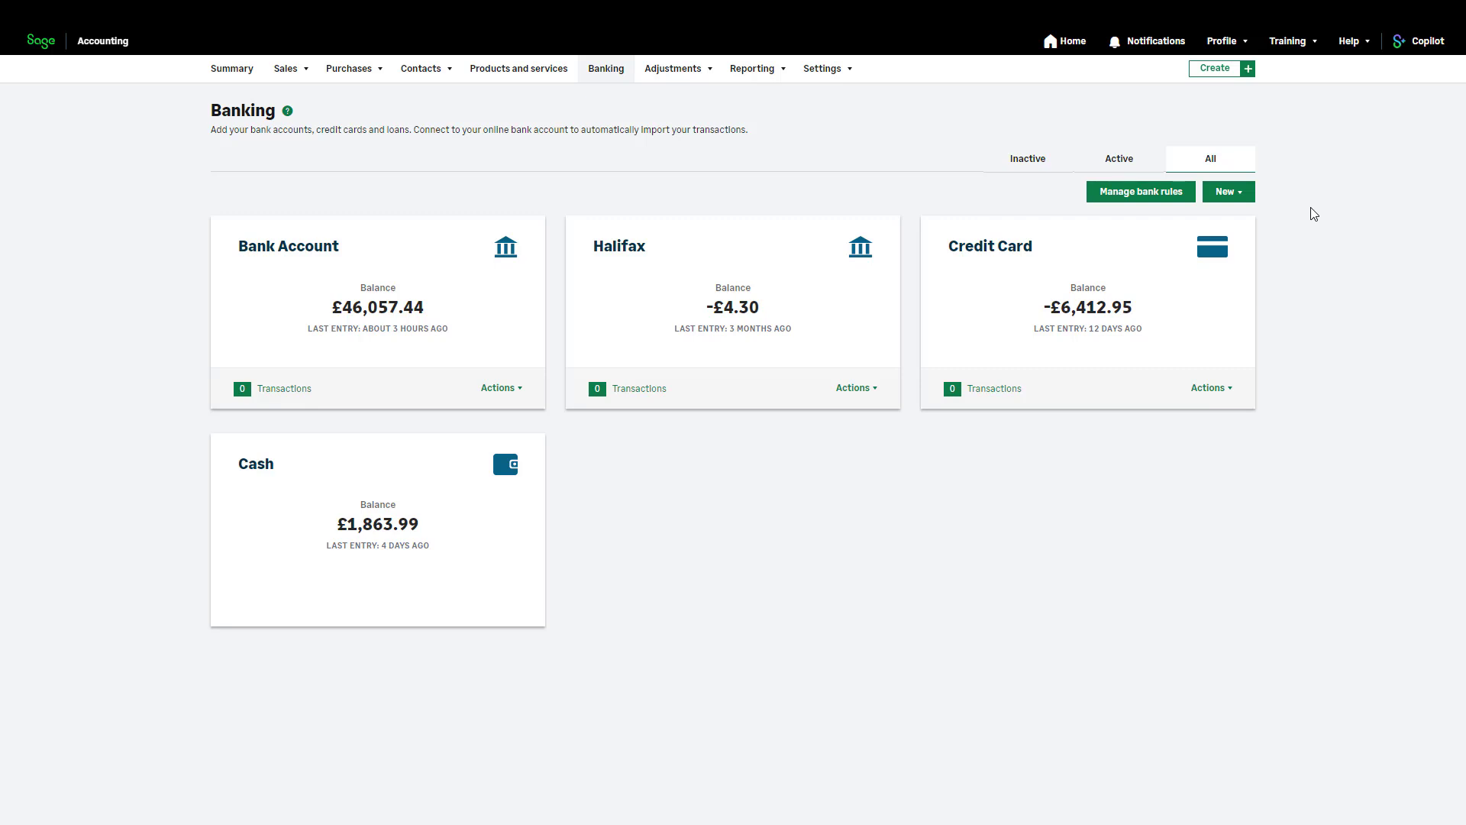
# Start a new supplier refund from banking for Concept Stationery Supplies.
pyautogui.click(1247, 195)
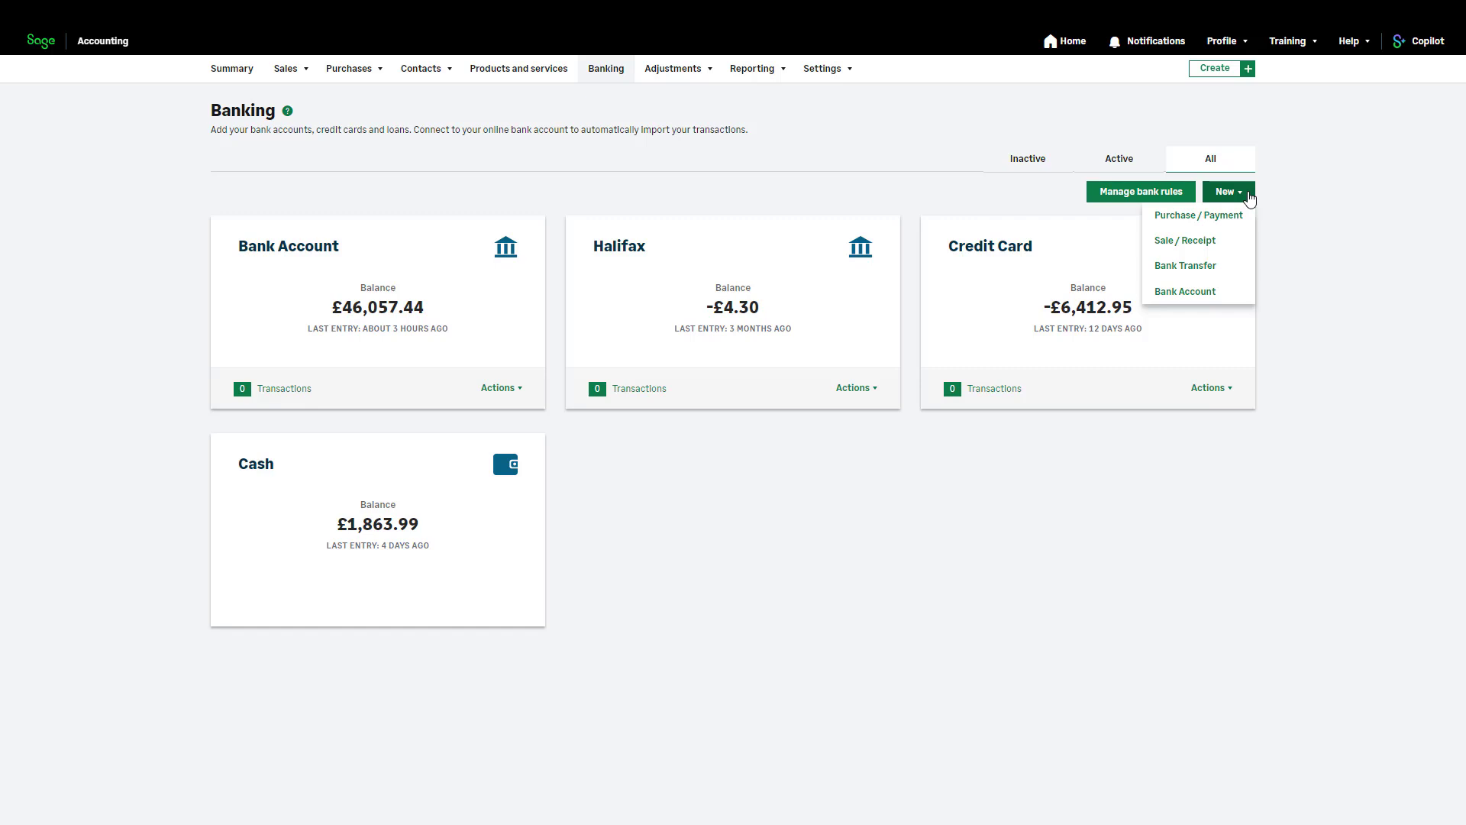
pyautogui.click(1244, 241)
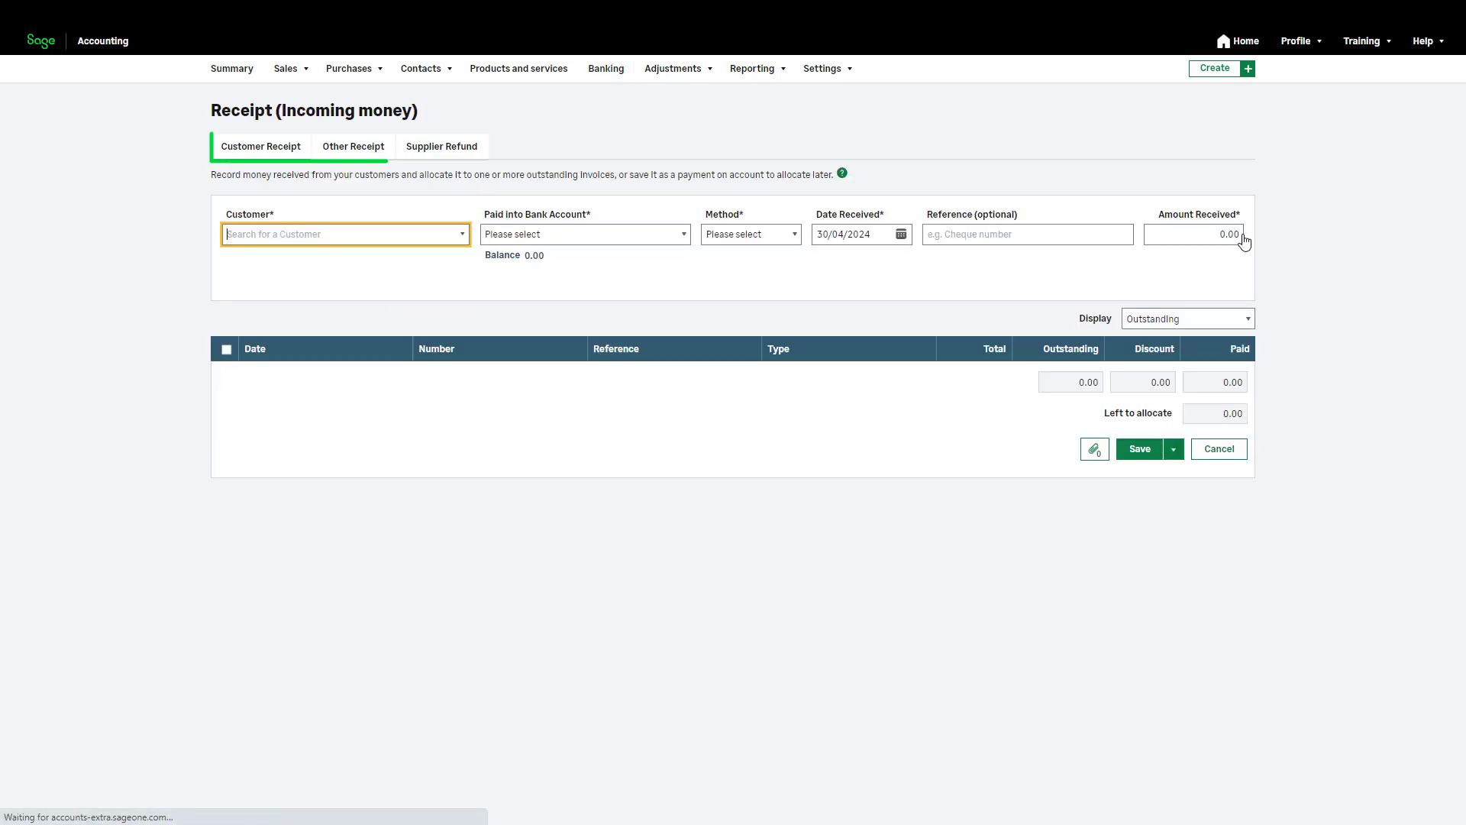
pyautogui.click(480, 148)
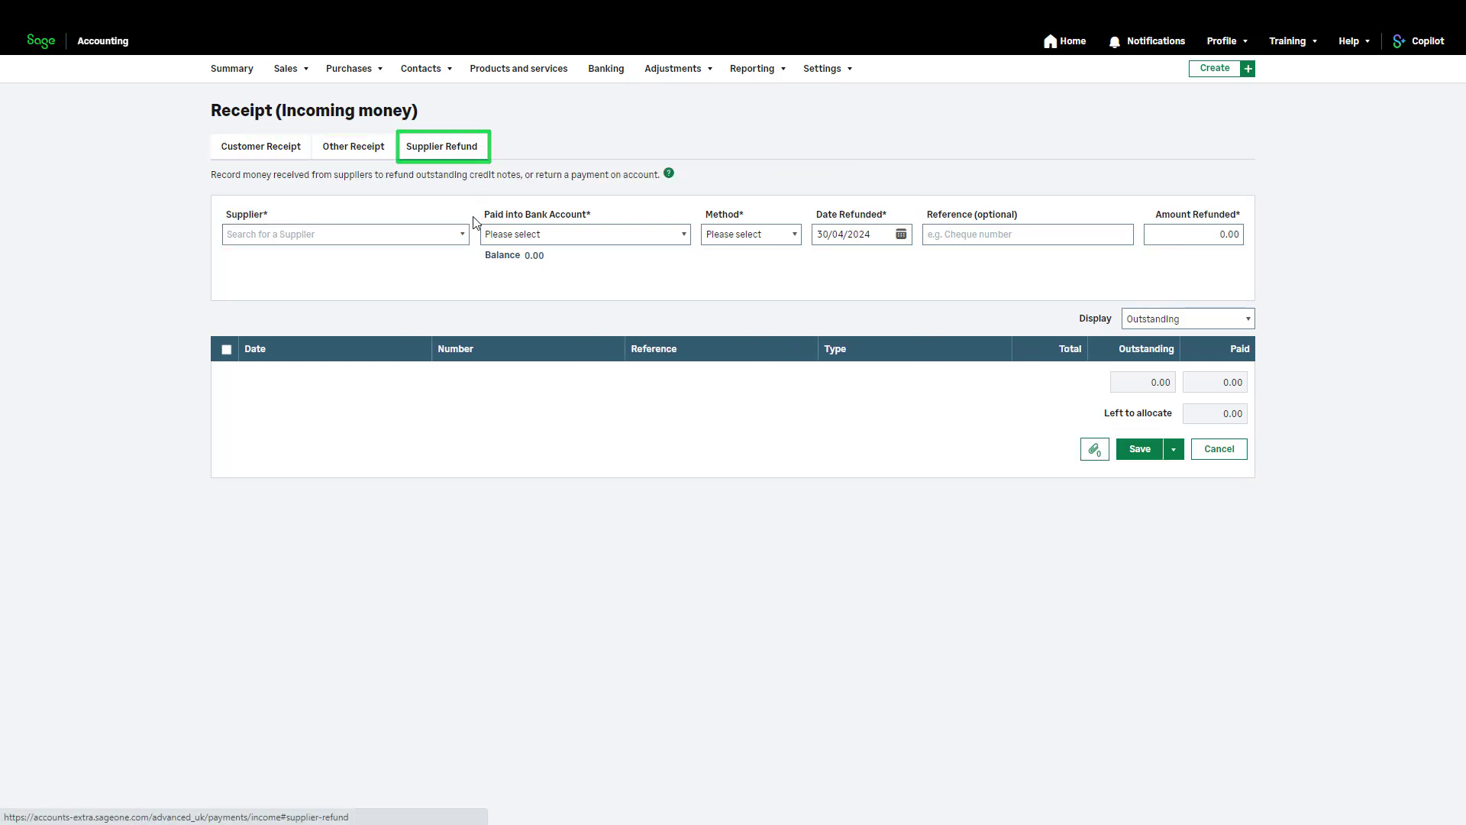
pyautogui.click(462, 242)
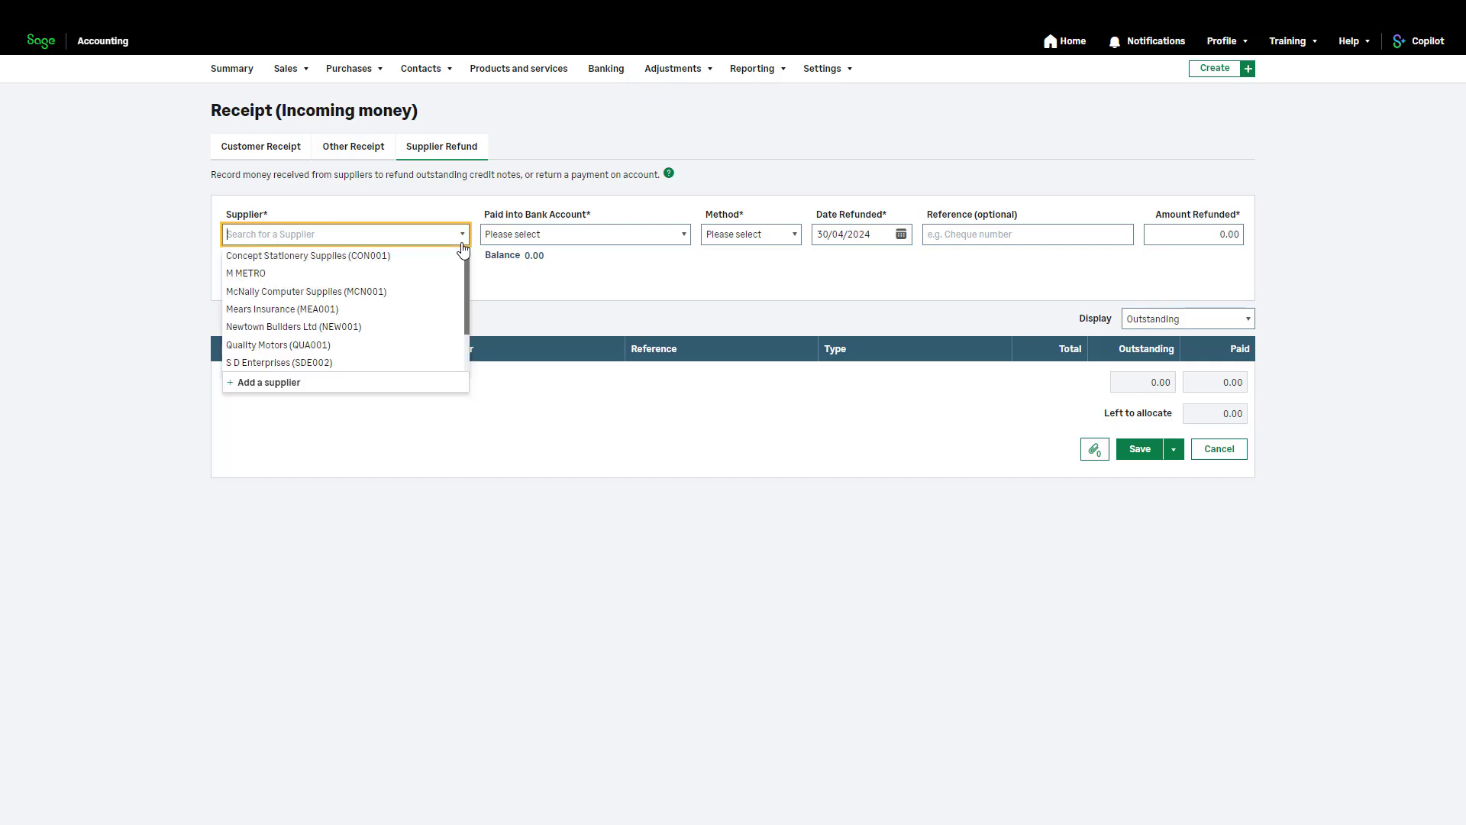
pyautogui.click(457, 262)
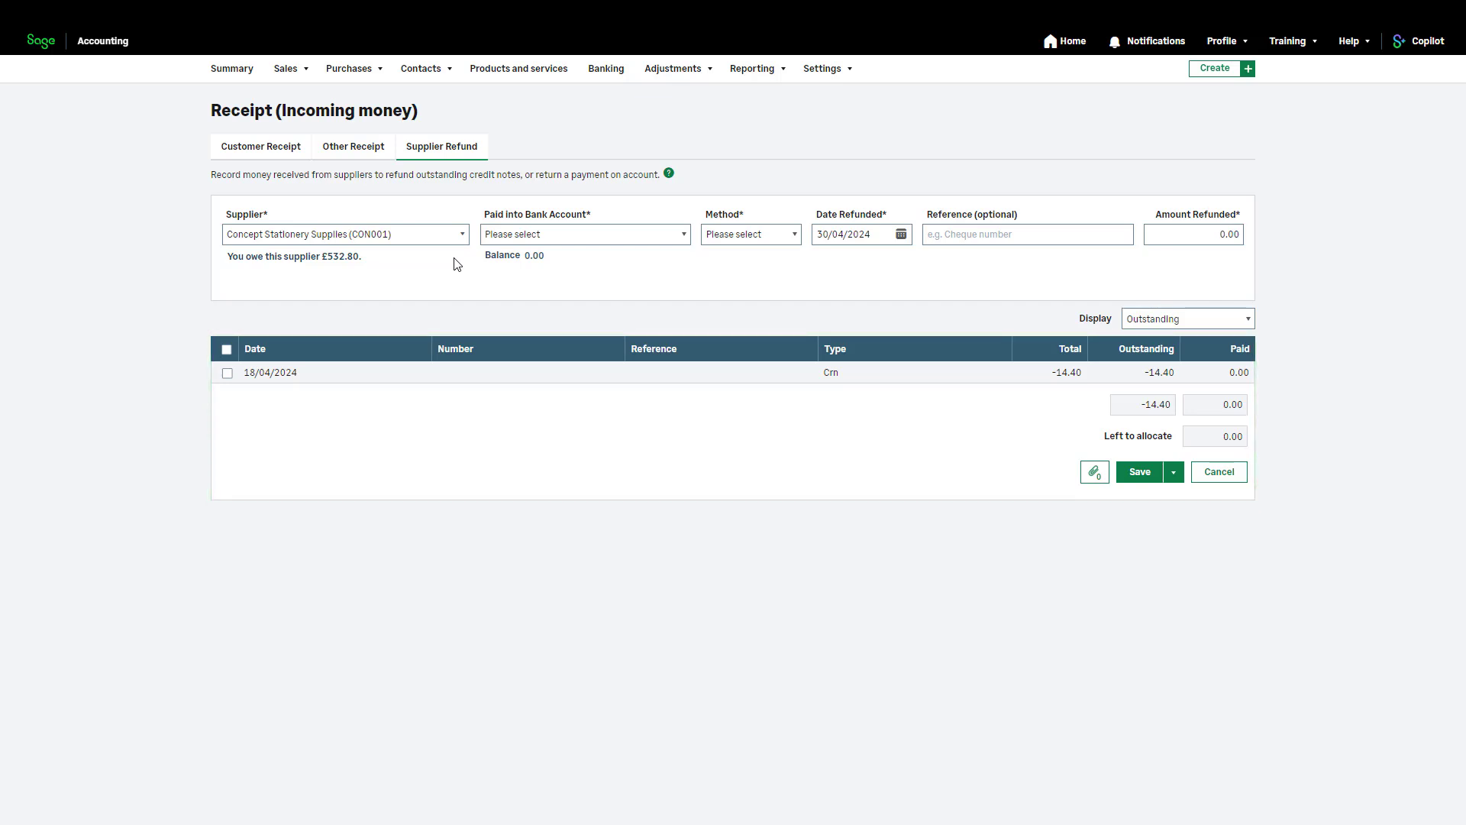
# Set the refund to be paid into 1200 - Bank Account by Credit/Debit Card, with 30/04/2024 as the refund date.
pyautogui.click(685, 237)
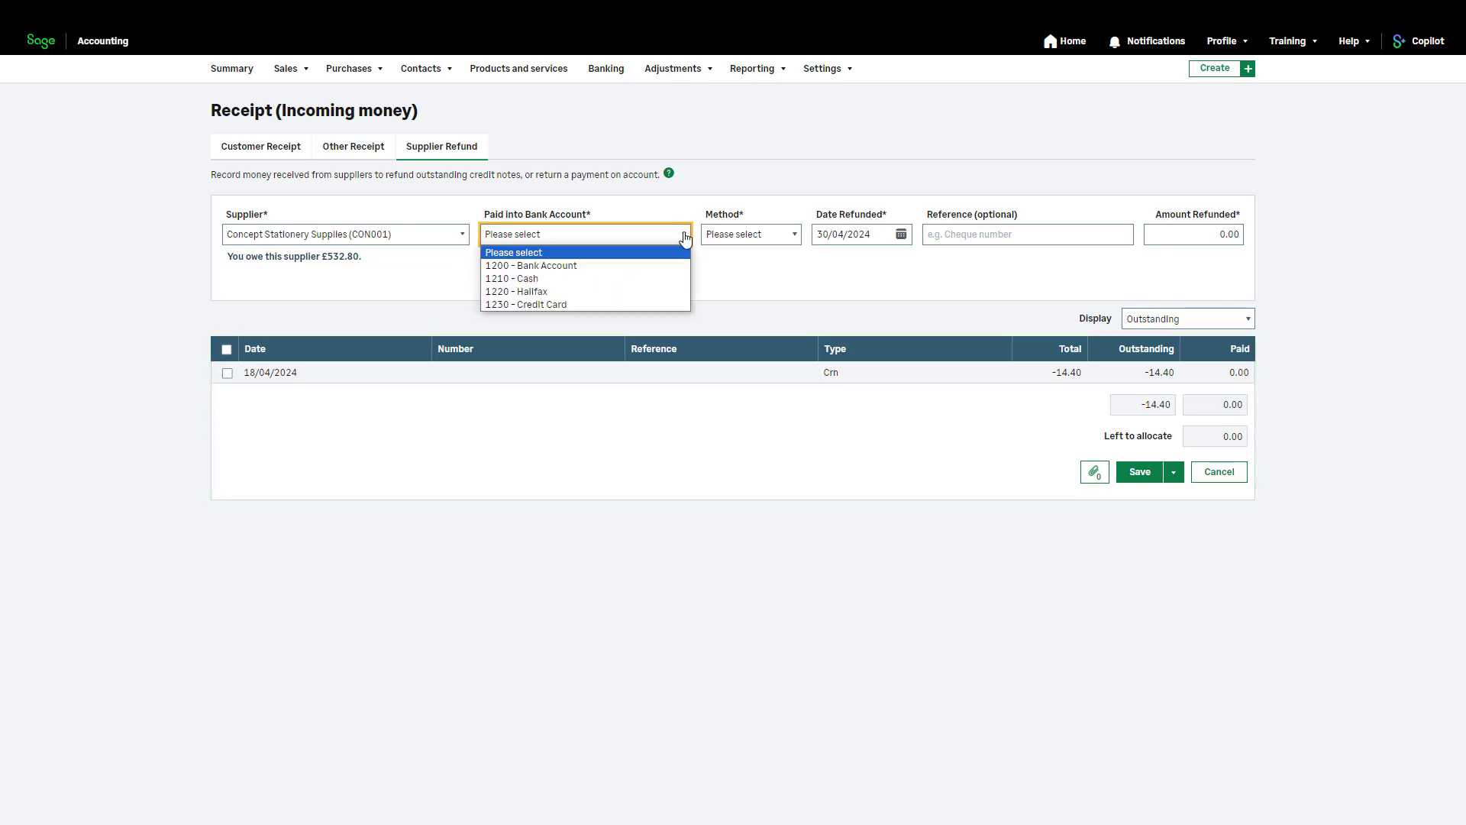
pyautogui.click(682, 265)
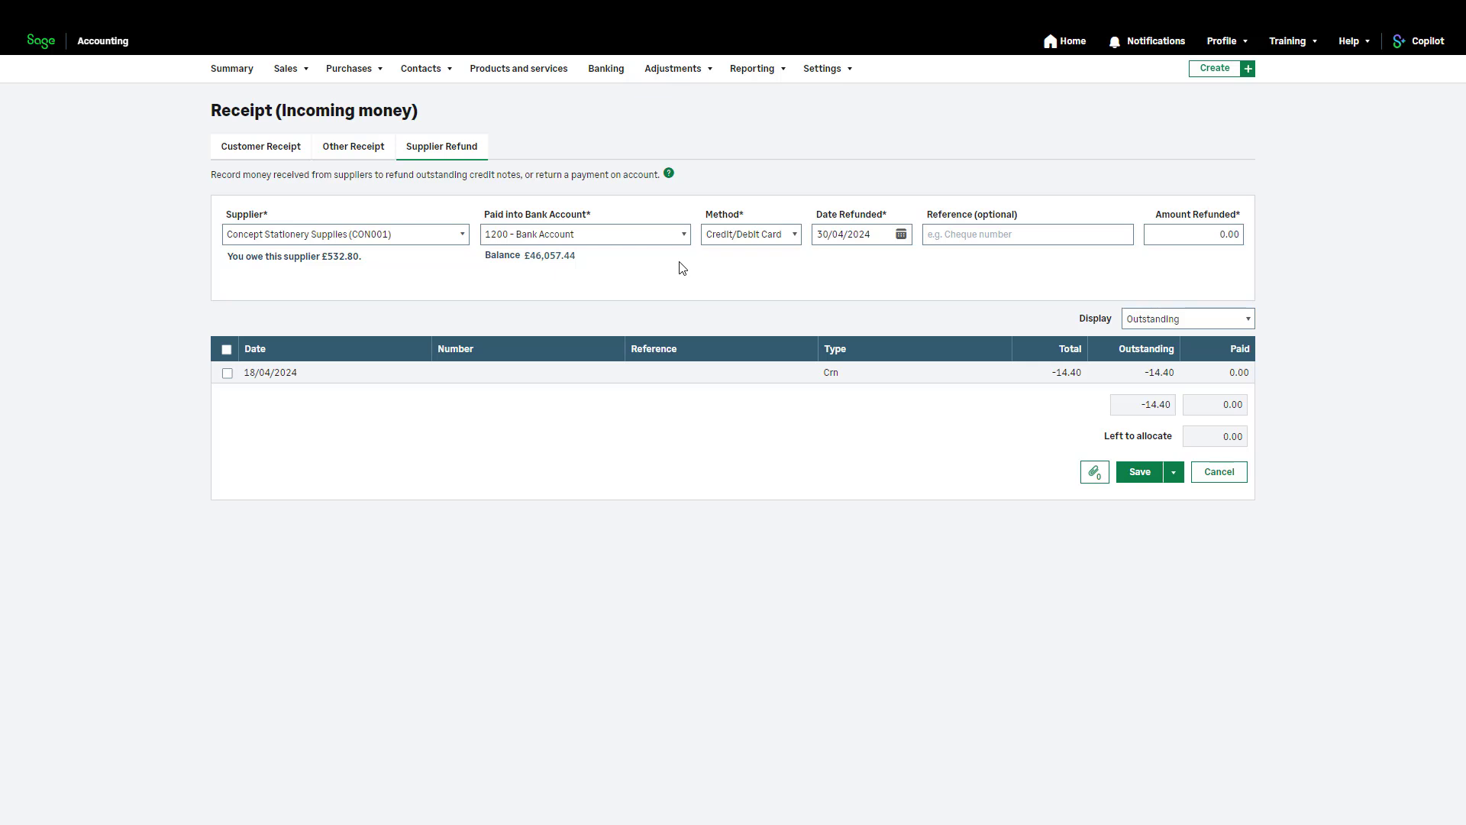
pyautogui.click(795, 240)
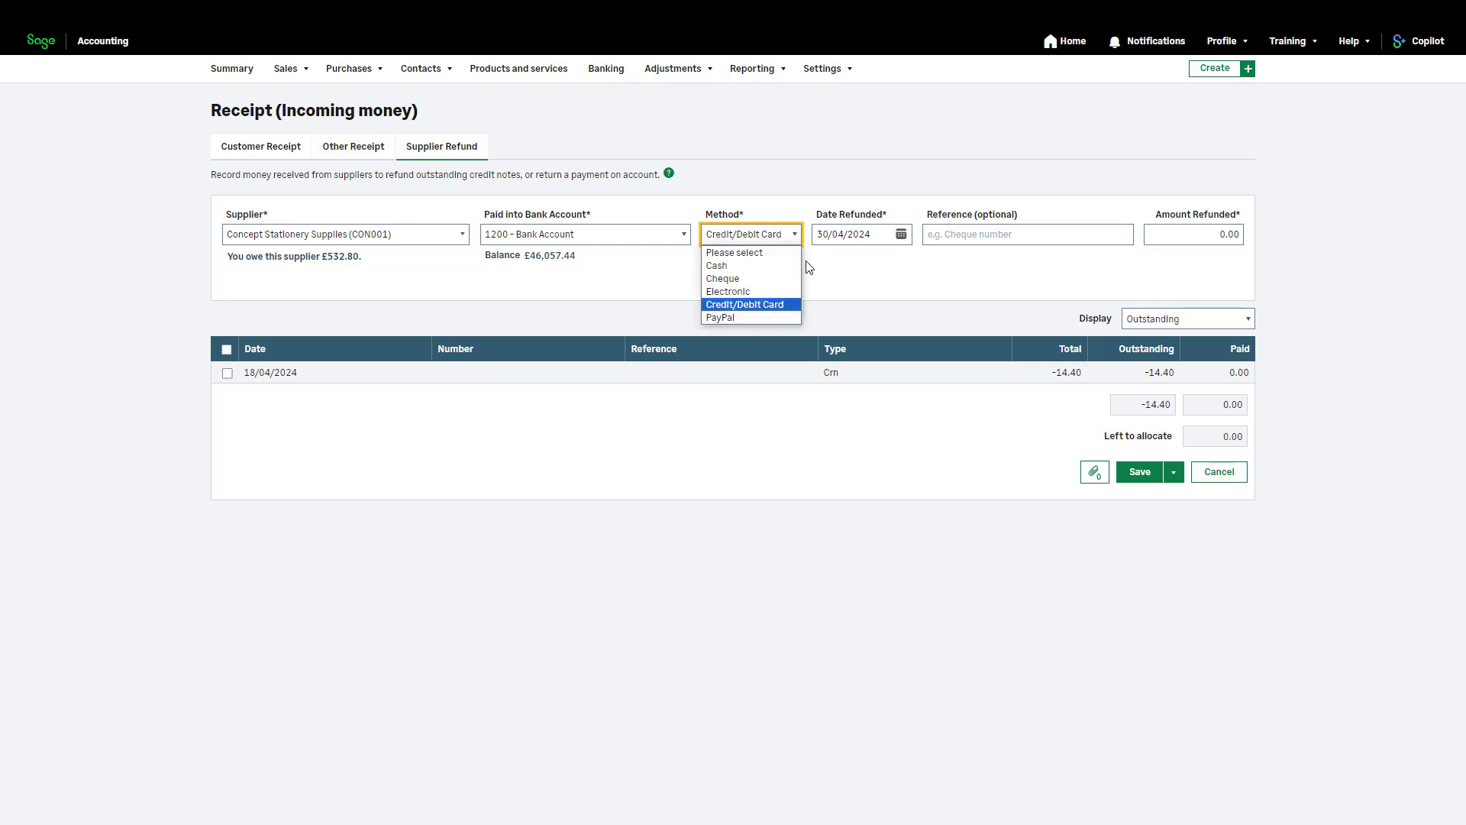
pyautogui.click(793, 306)
pyautogui.click(902, 239)
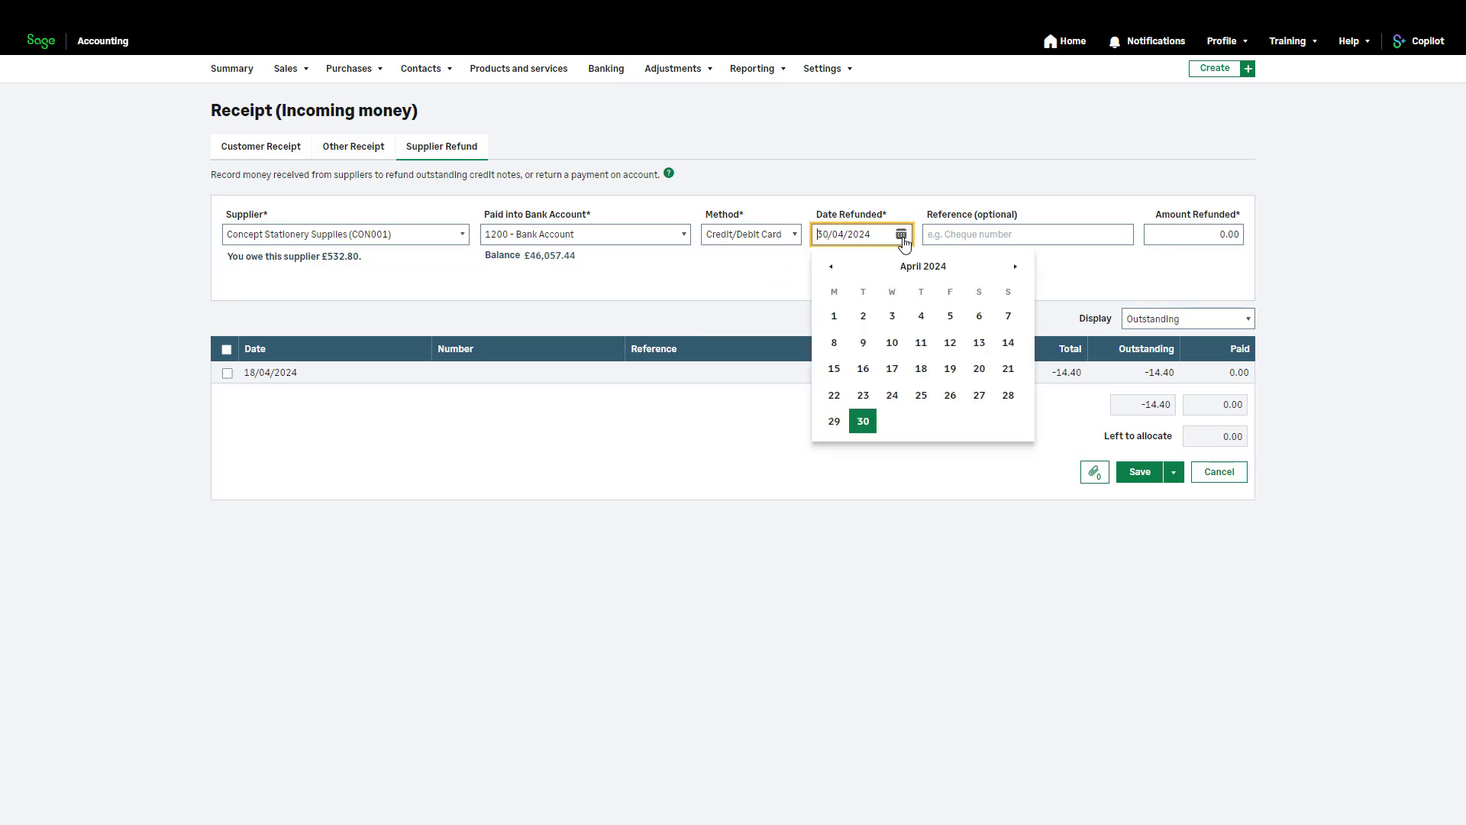
pyautogui.click(863, 422)
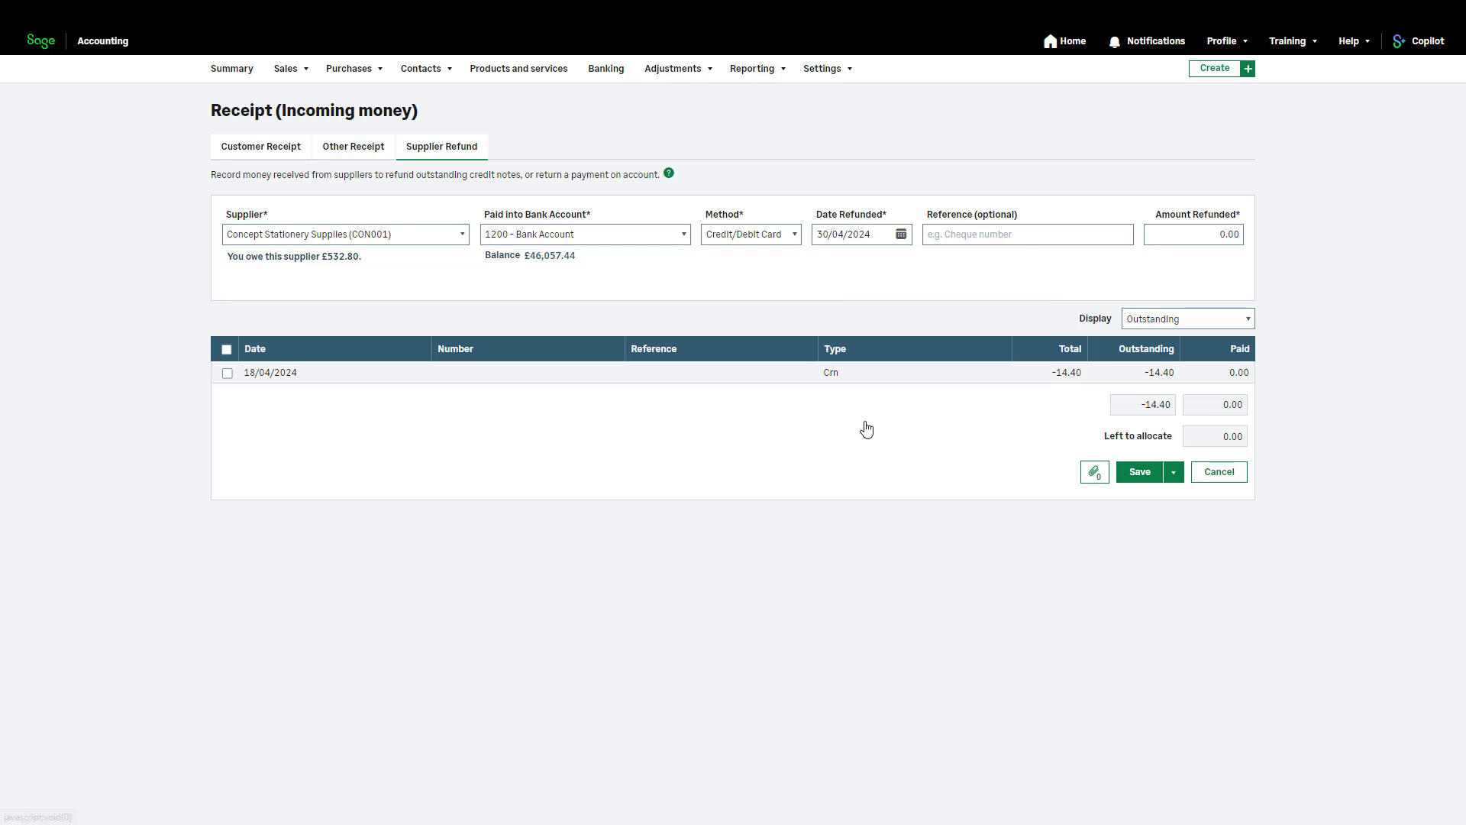
# Enter a refunded amount of 14.40 and allocate it to the supplier credit note dated 18/04/2024.
pyautogui.click(1000, 241)
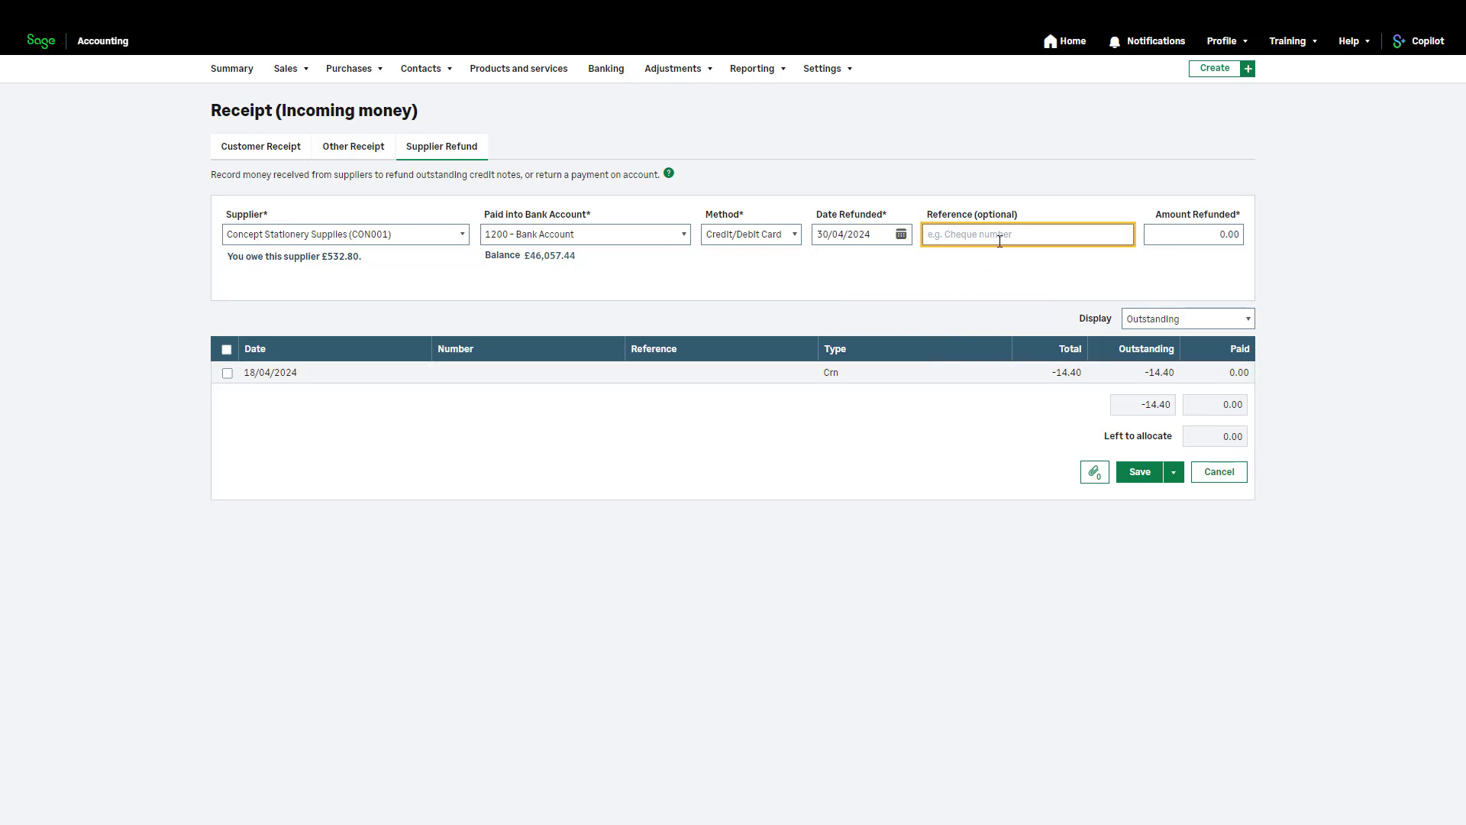
pyautogui.click(1183, 230)
pyautogui.write('1')
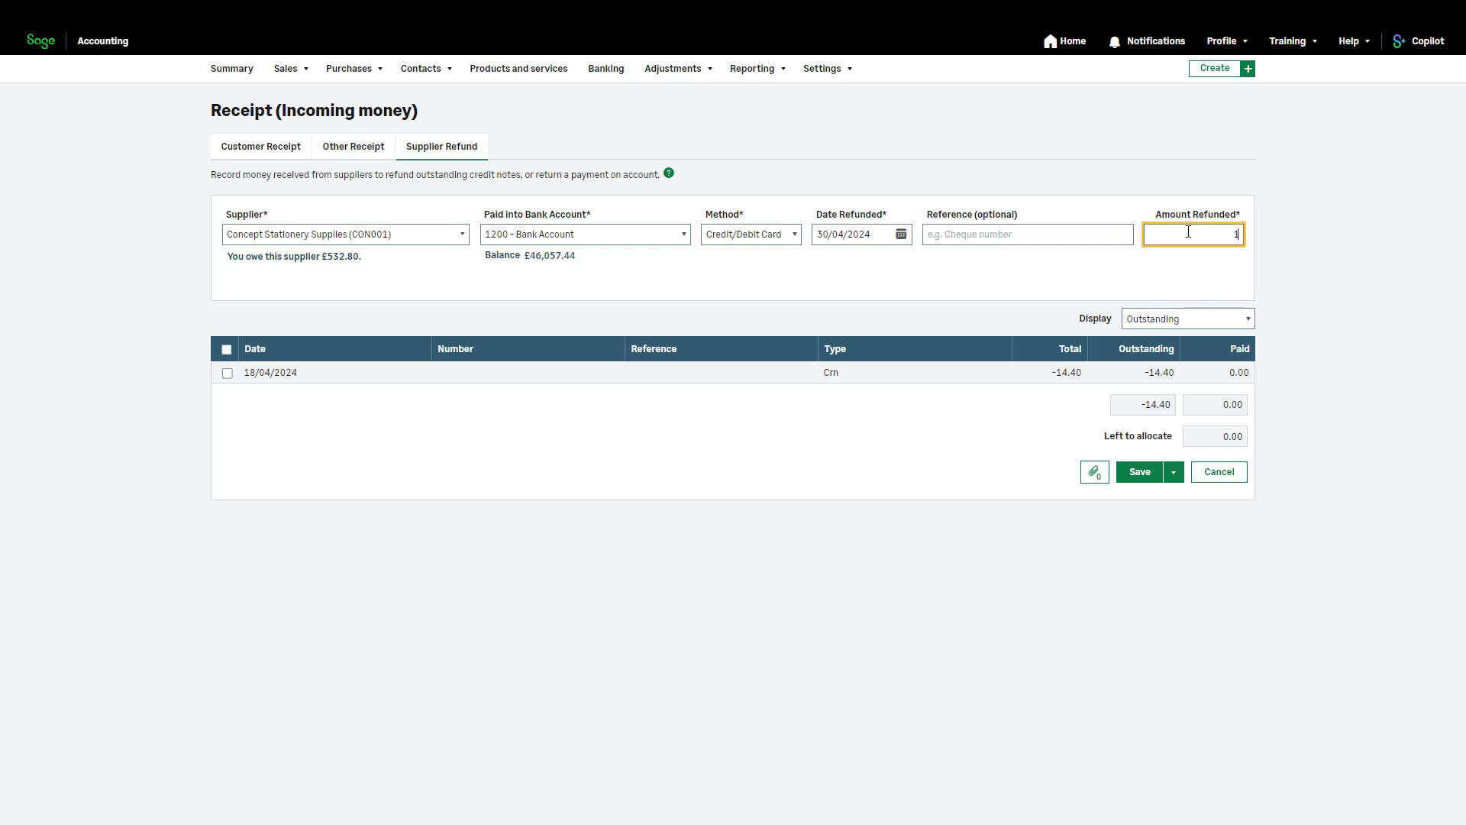
pyautogui.write('4.40')
pyautogui.click(227, 373)
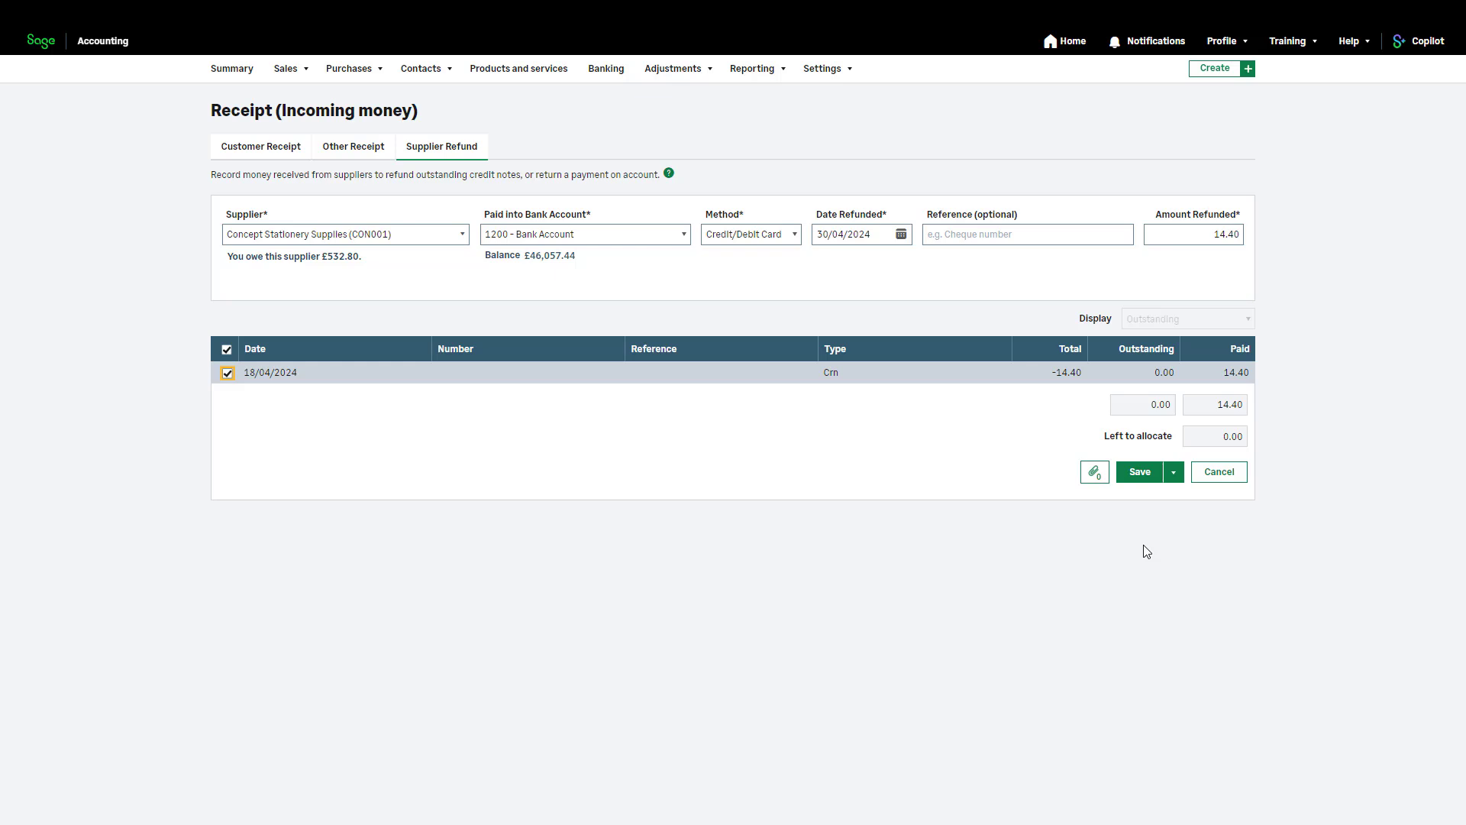
# Attach the file Concept Stationary.jpg from the Receipts folder to the supplier refund and save the refund.
pyautogui.click(1096, 477)
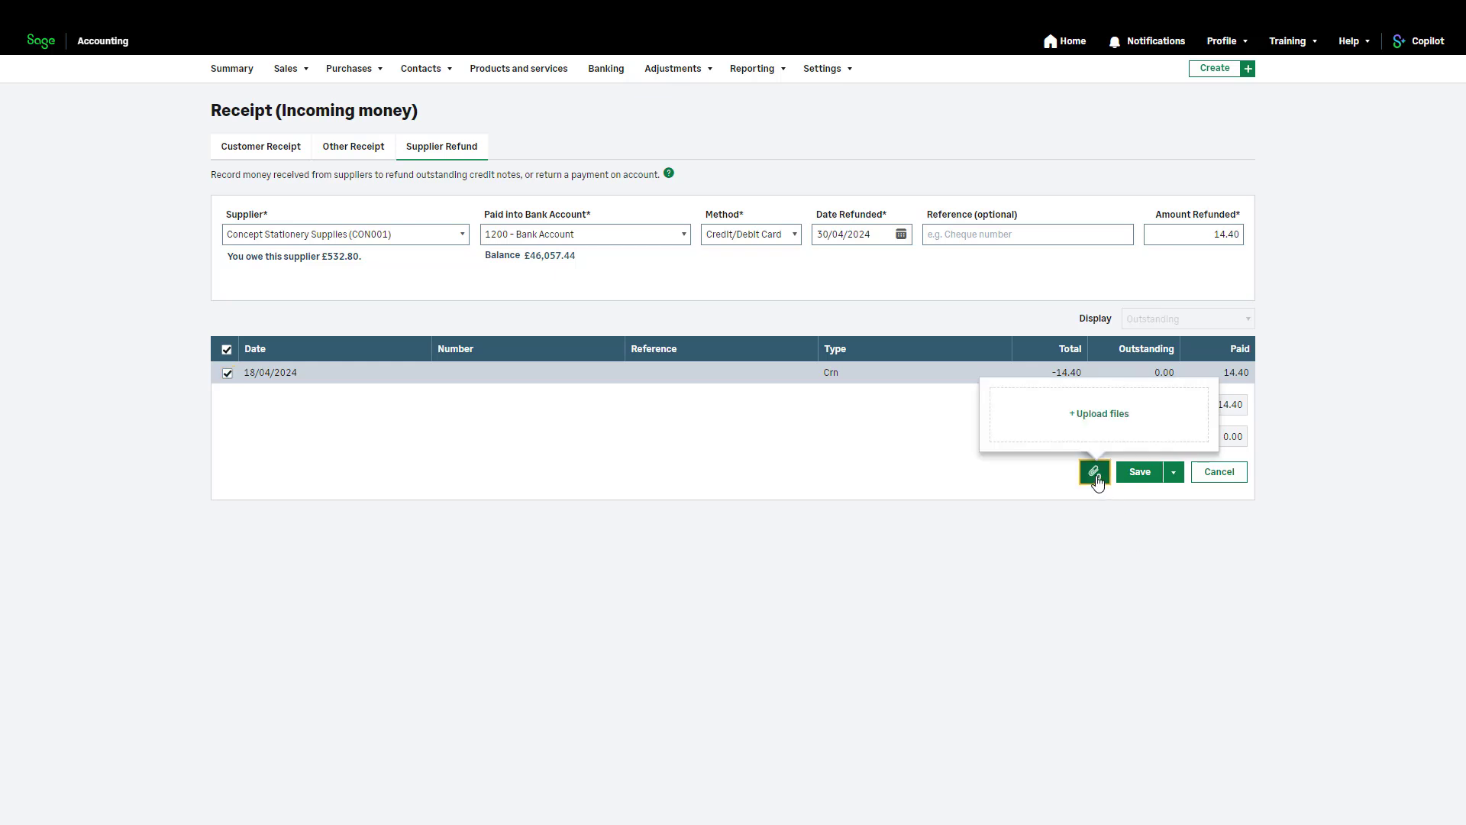
pyautogui.click(1108, 419)
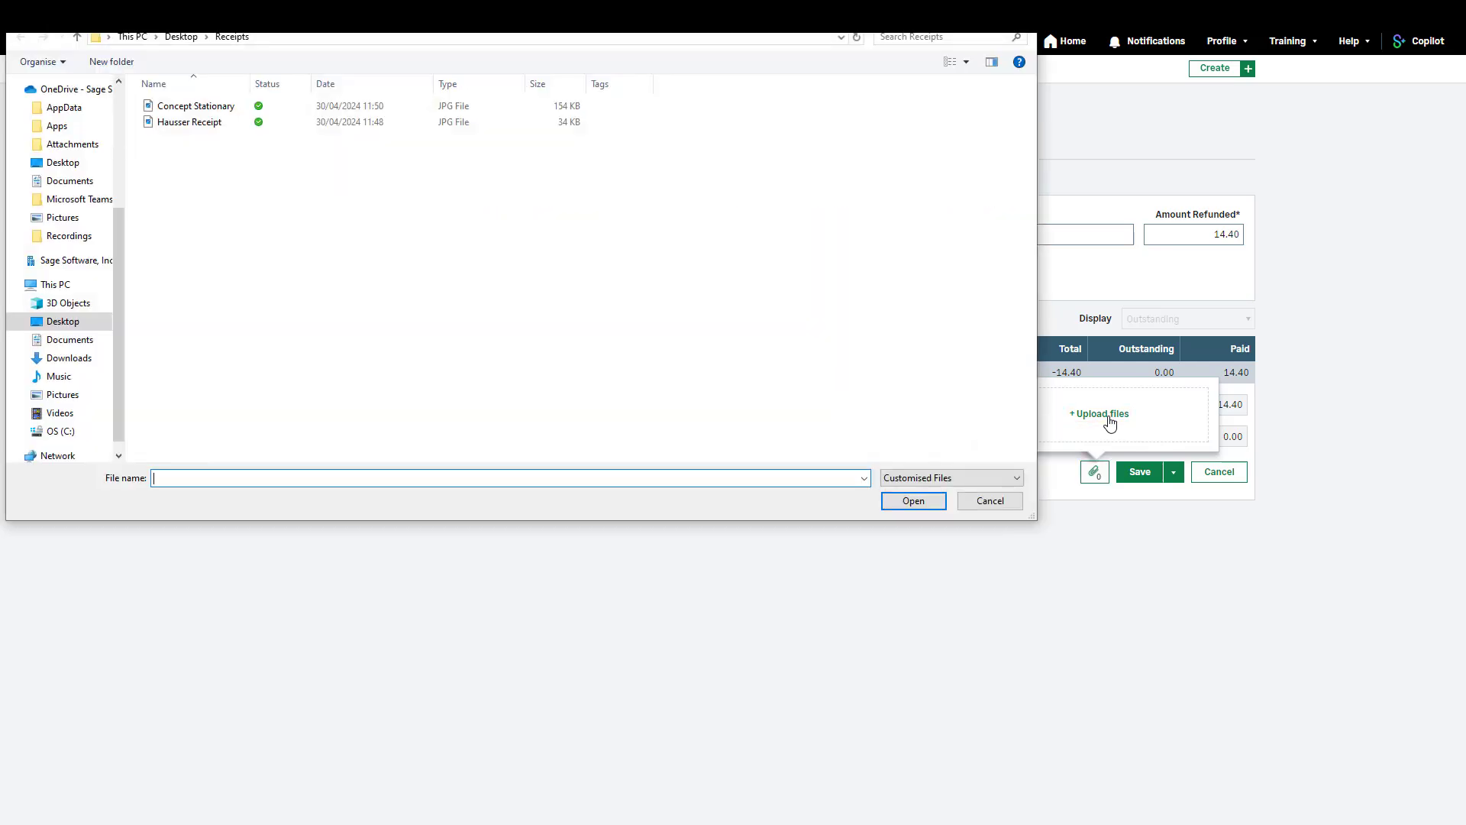
pyautogui.click(342, 106)
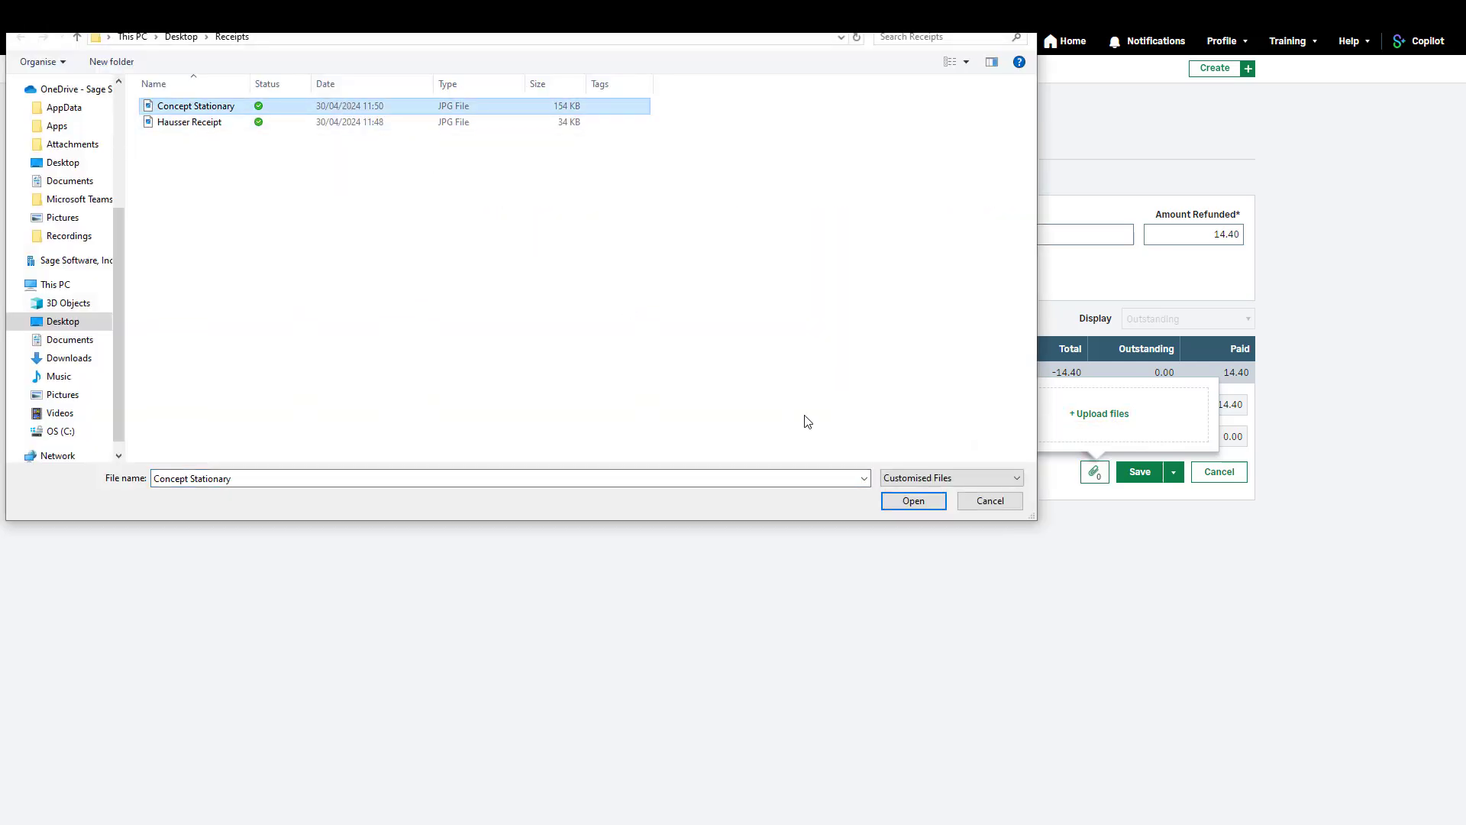
pyautogui.click(895, 501)
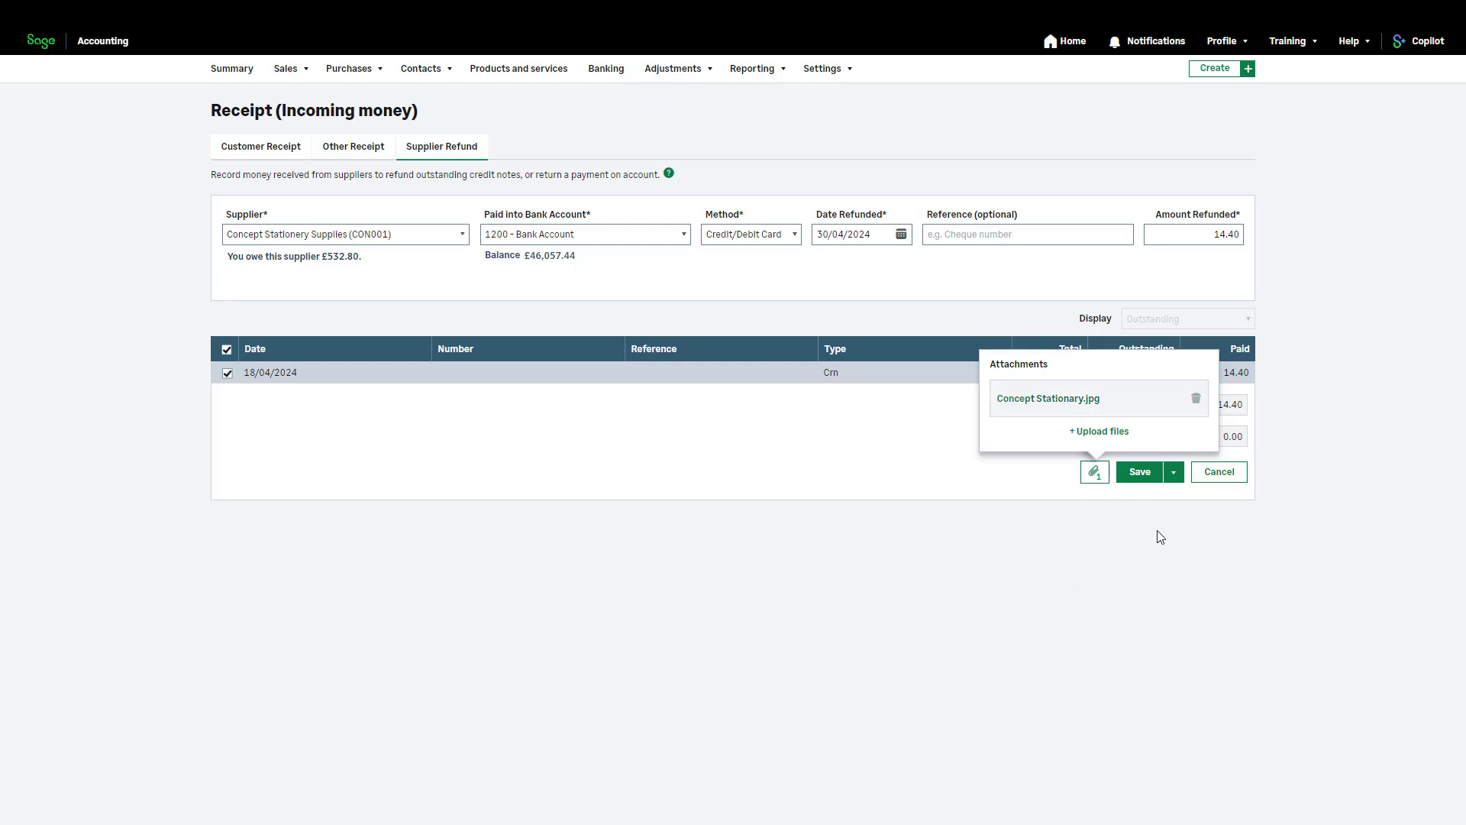
pyautogui.click(1173, 472)
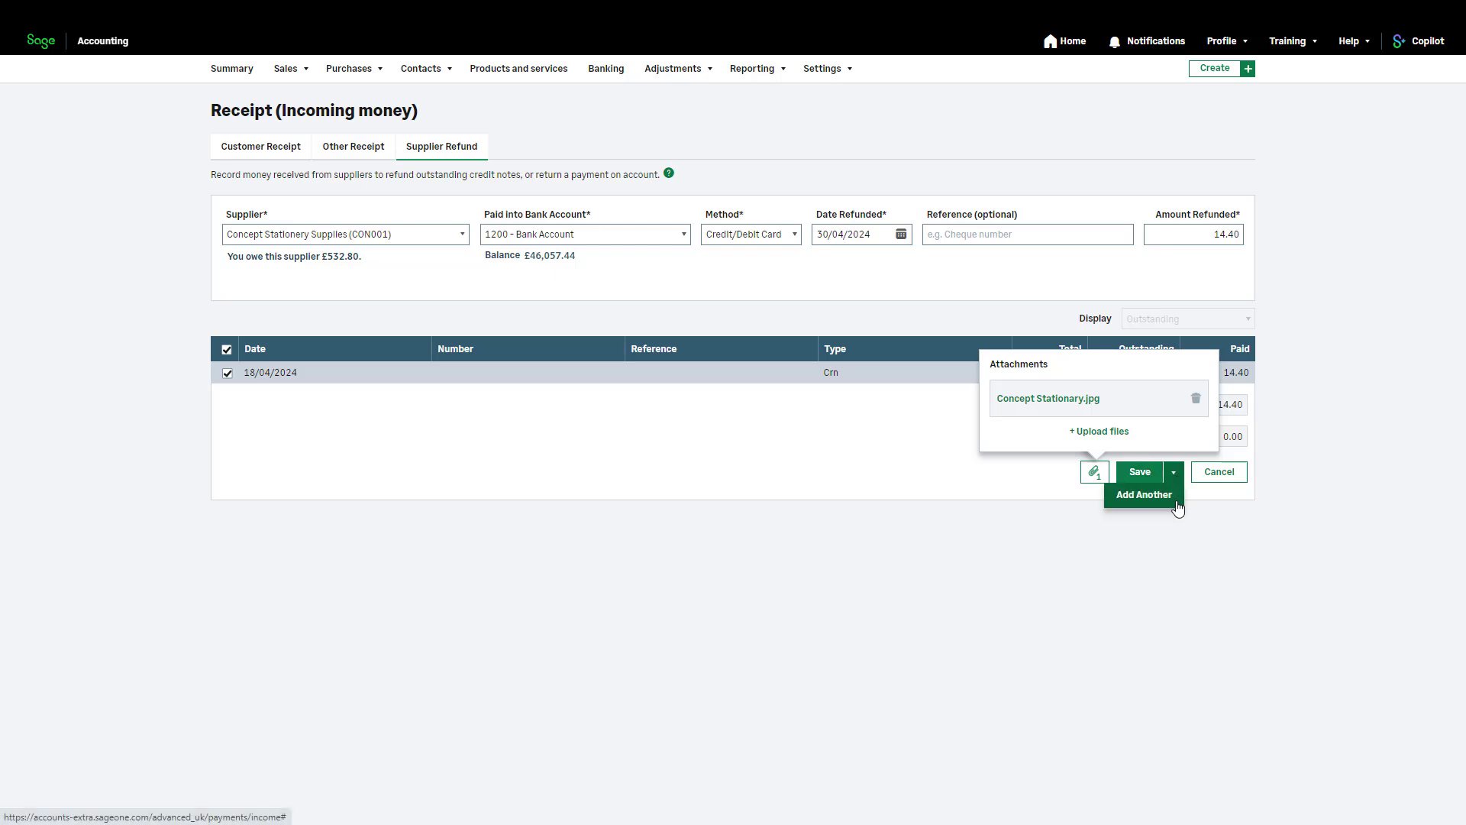
pyautogui.click(1139, 472)
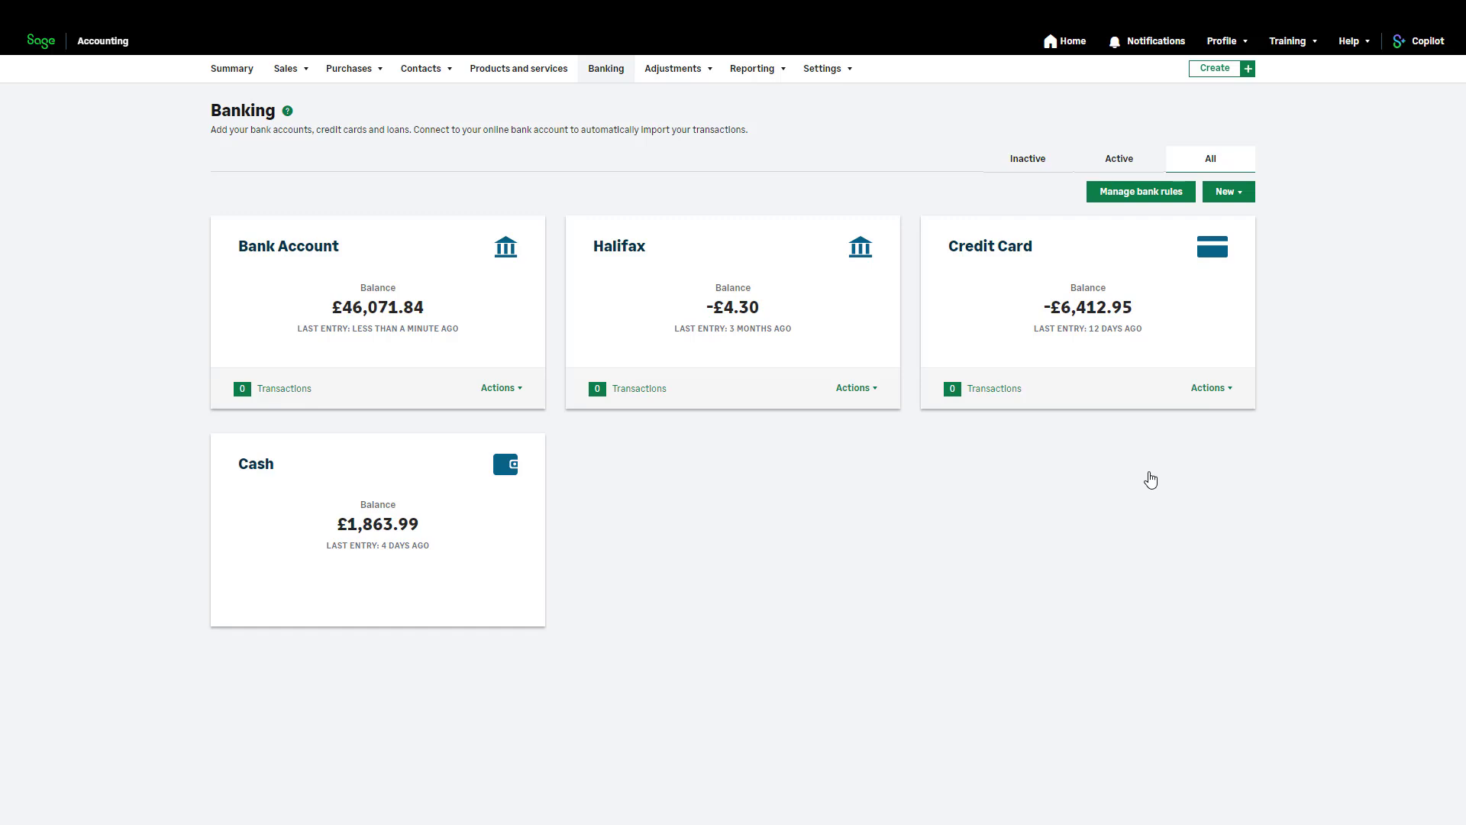
# Open the Bank Account record from banking and examine its list of activity.
pyautogui.click(498, 339)
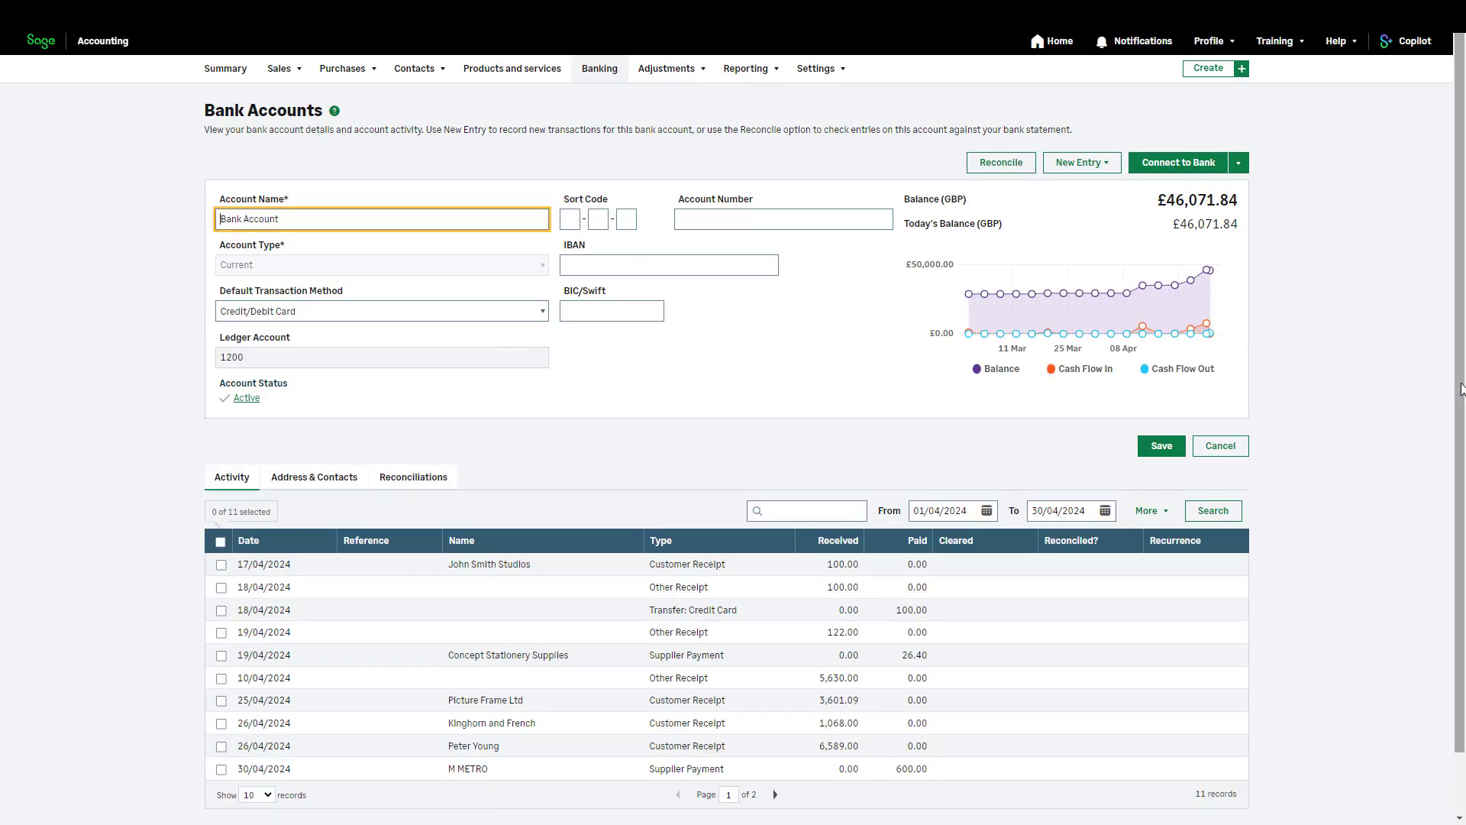
pyautogui.scroll(-1, 1458, 404)
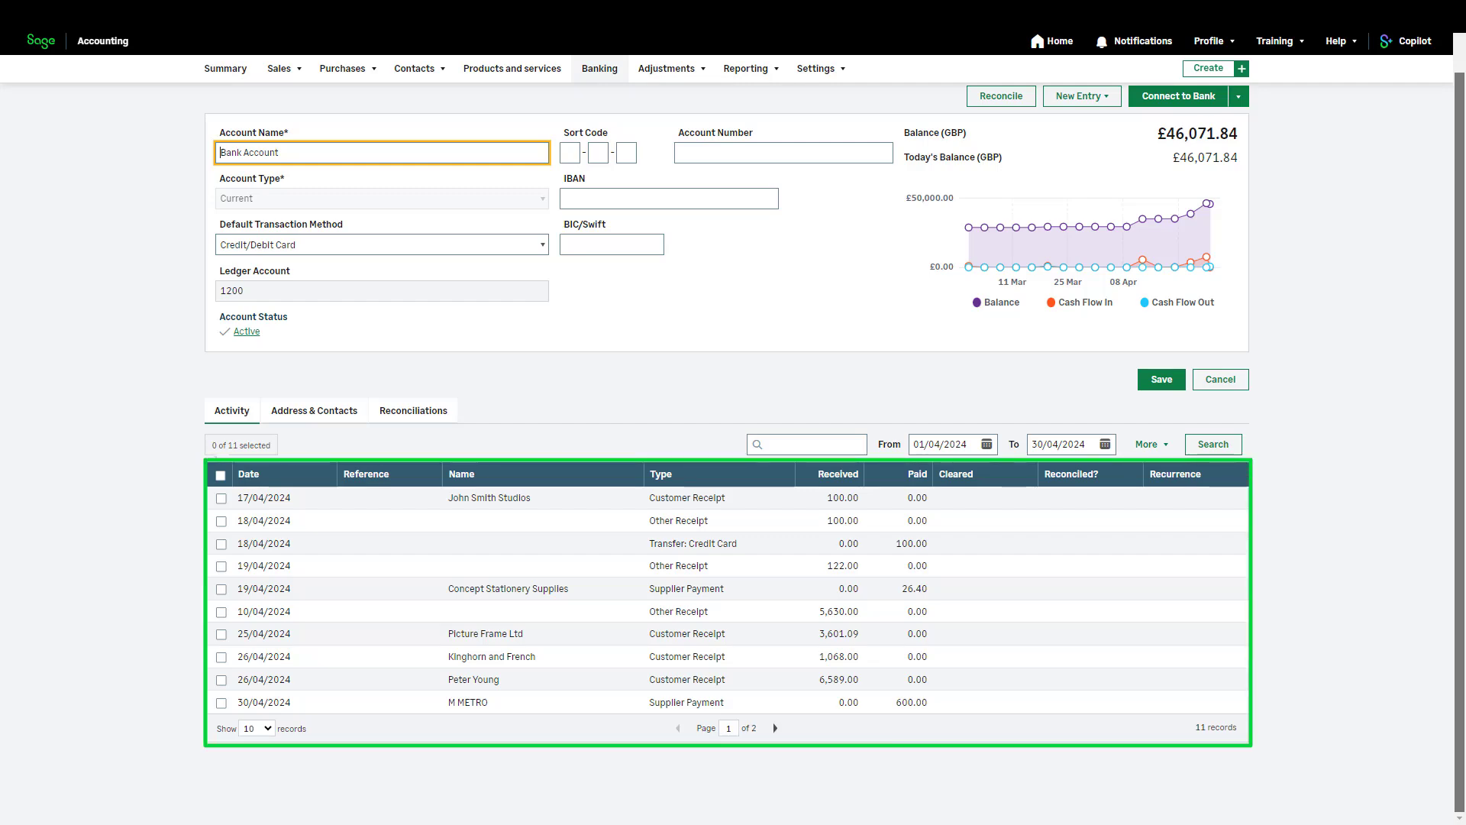